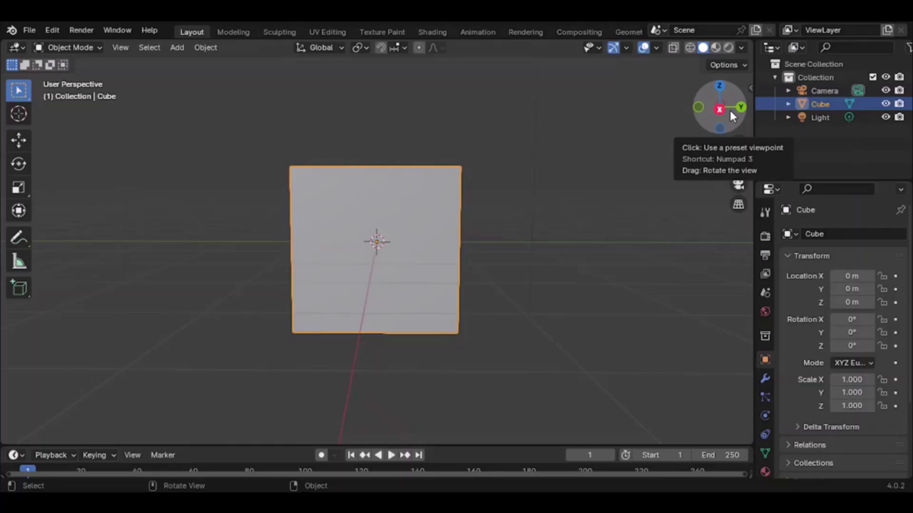
Step: Delete the default cube from the scene
left_click_drag(724, 120, 655, 115)
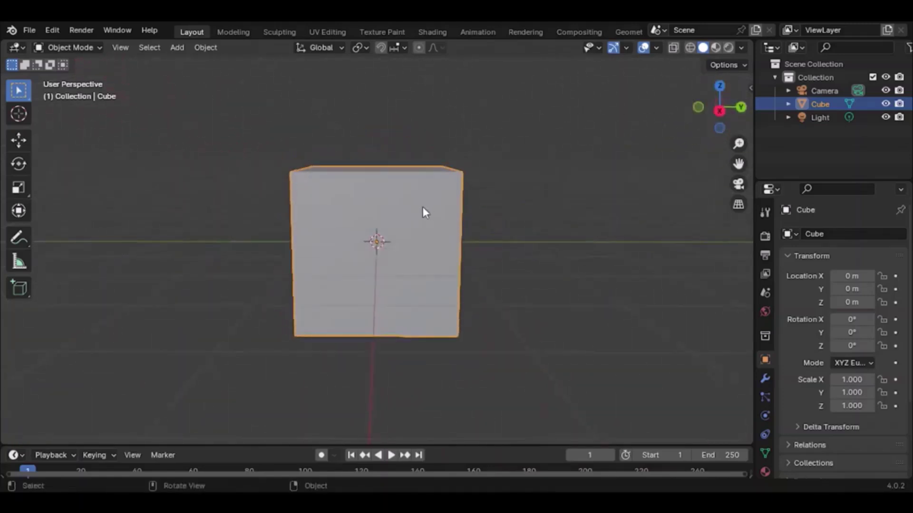
right_click(402, 185)
right_click(376, 298)
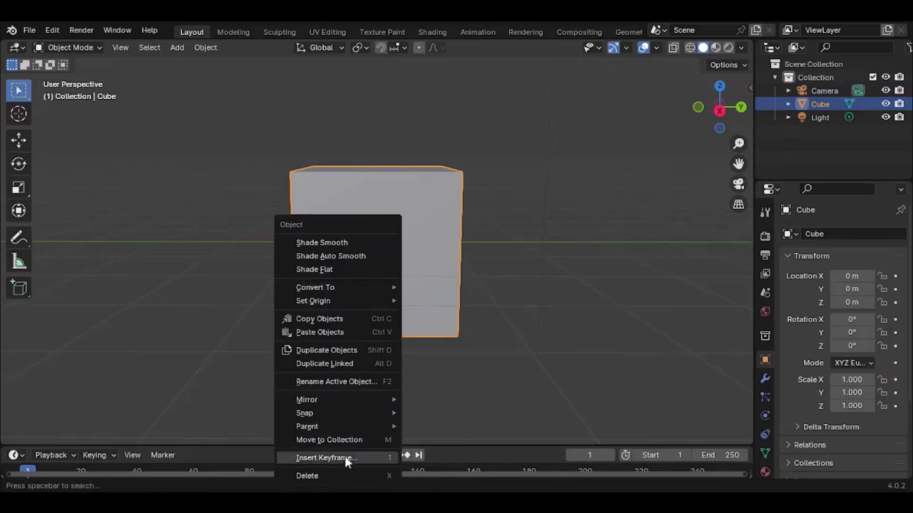
left_click(335, 470)
Step: Add the steam locomotive side-view blueprint as a background image in the right orthographic view
left_click(715, 109)
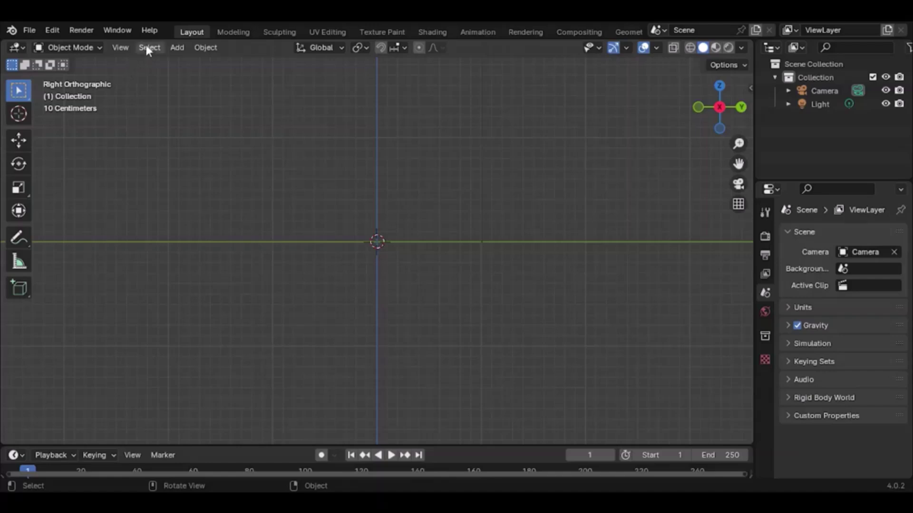
left_click(177, 47)
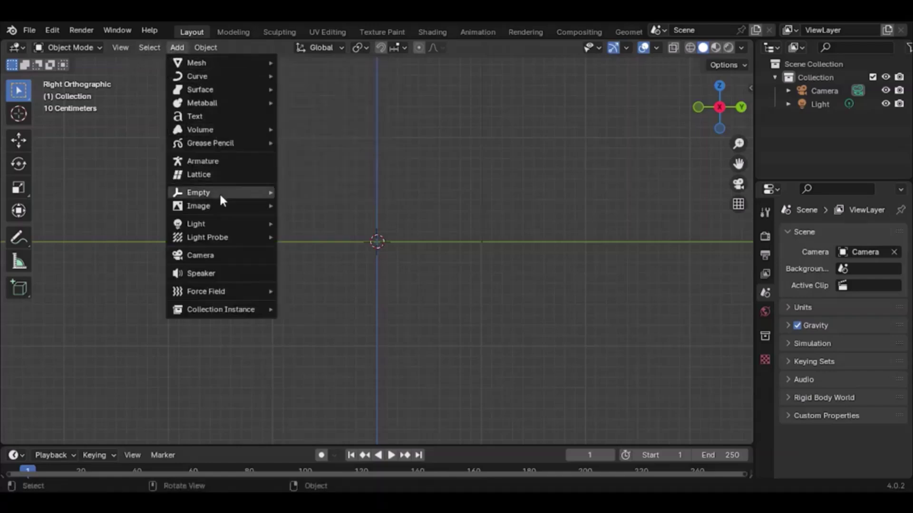
mouse_move(221, 209)
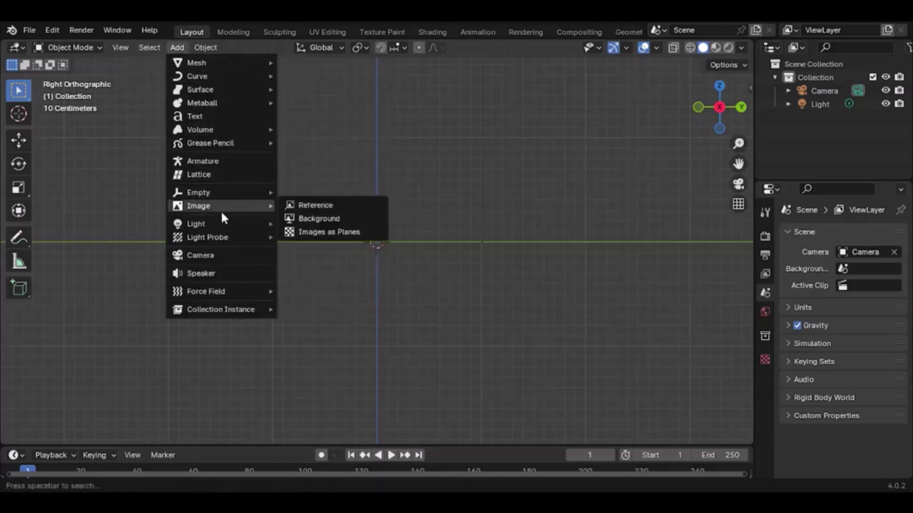
left_click(317, 219)
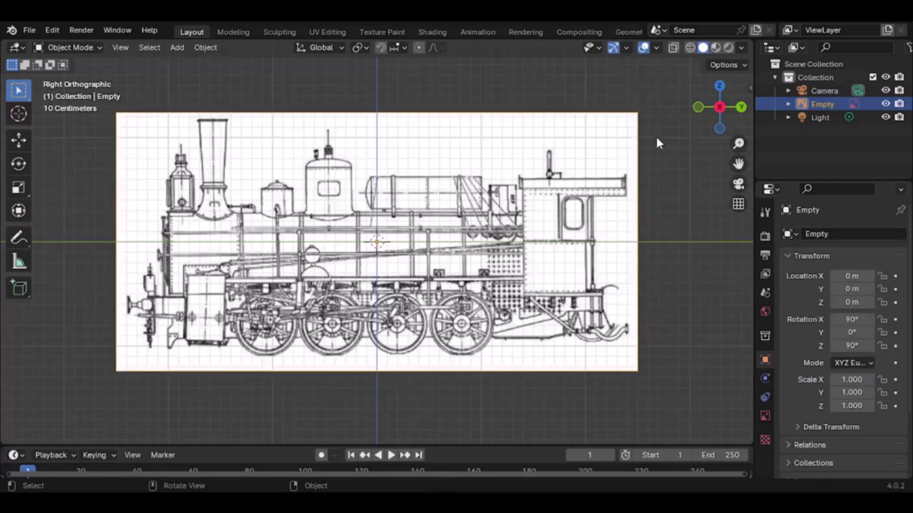
Step: Add a cylinder mesh at the world origin in the right orthographic view
left_click_drag(731, 121, 716, 111)
left_click(717, 111)
left_click(176, 47)
mouse_move(190, 63)
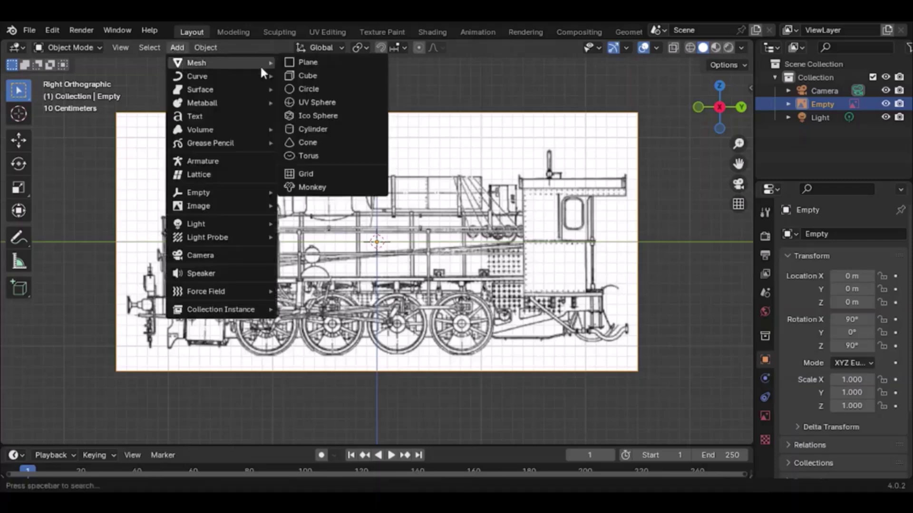
left_click(327, 131)
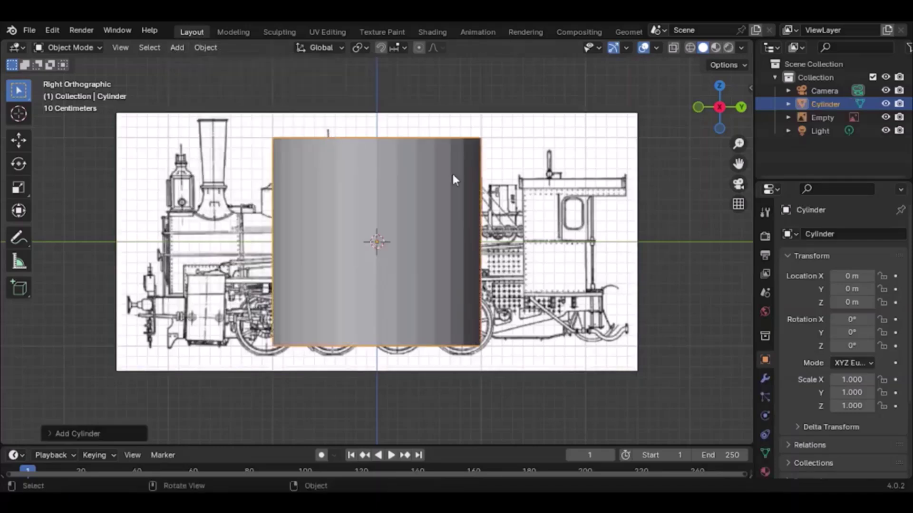
Step: Set the cylinder's Y rotation to 90° so its circular face points along the X axis
left_click(871, 320)
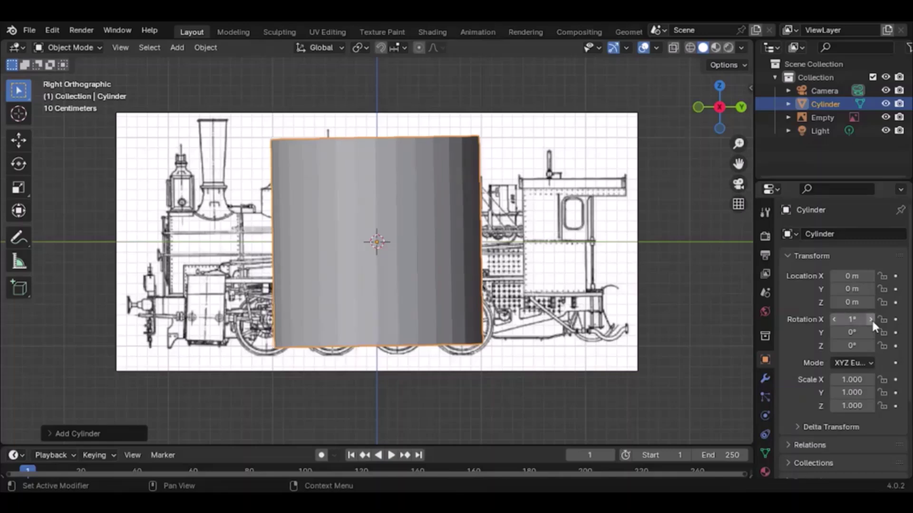
left_click(834, 319)
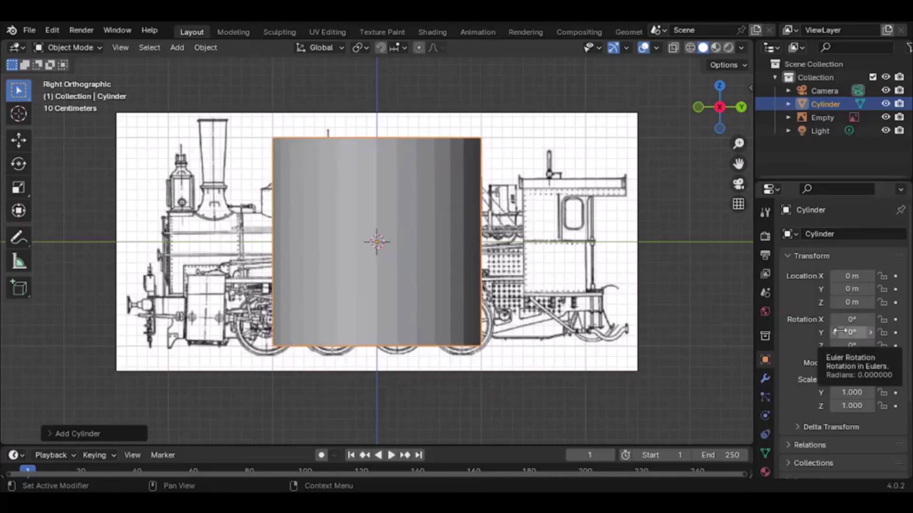
left_click(839, 331)
type("90")
key("Return")
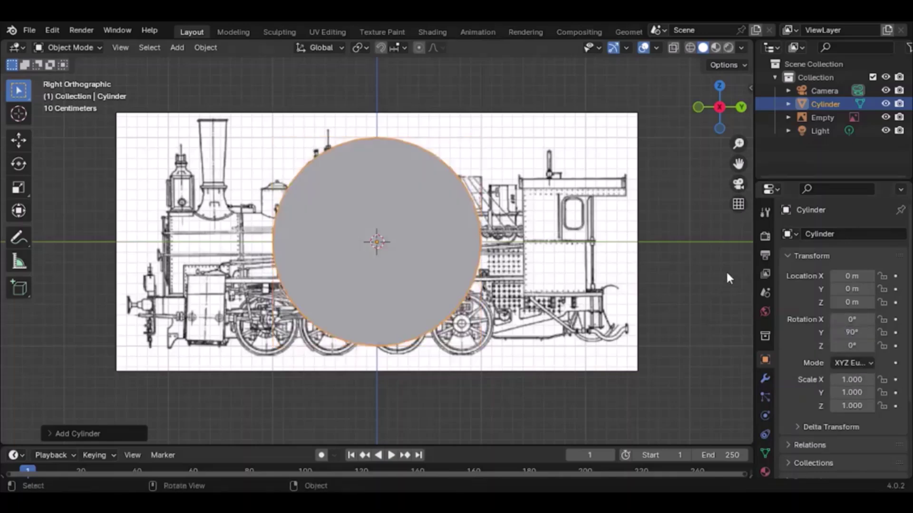
Step: Set the cylinder's X scale and Y scale to 0.6
left_click(841, 378)
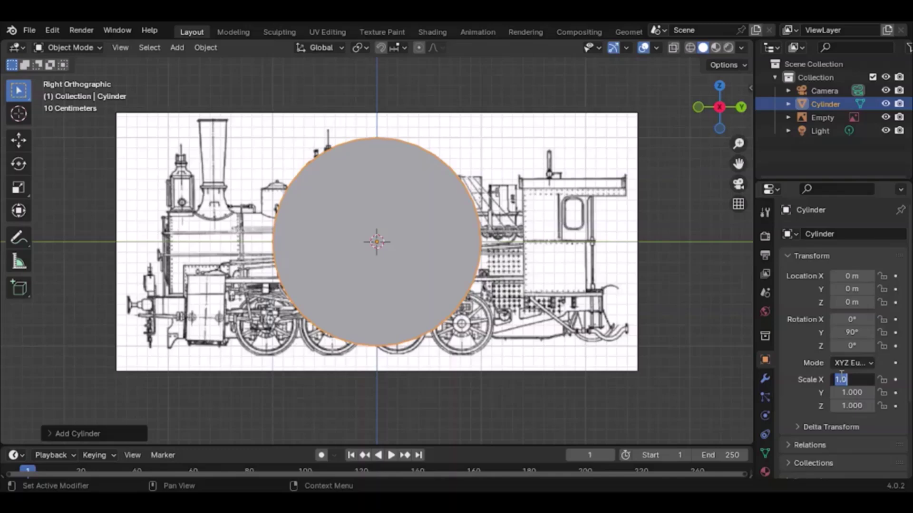
type("0.6")
key("Return")
left_click(851, 392)
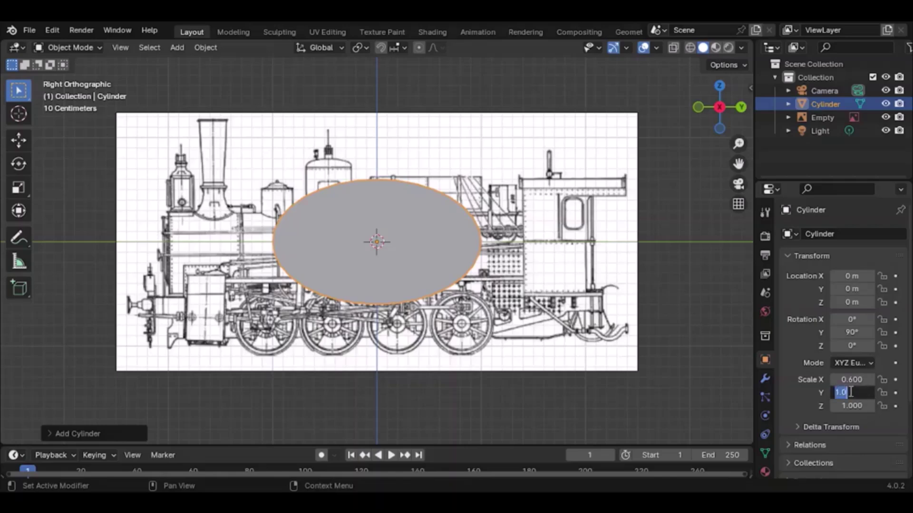
type("0.6")
key("Return")
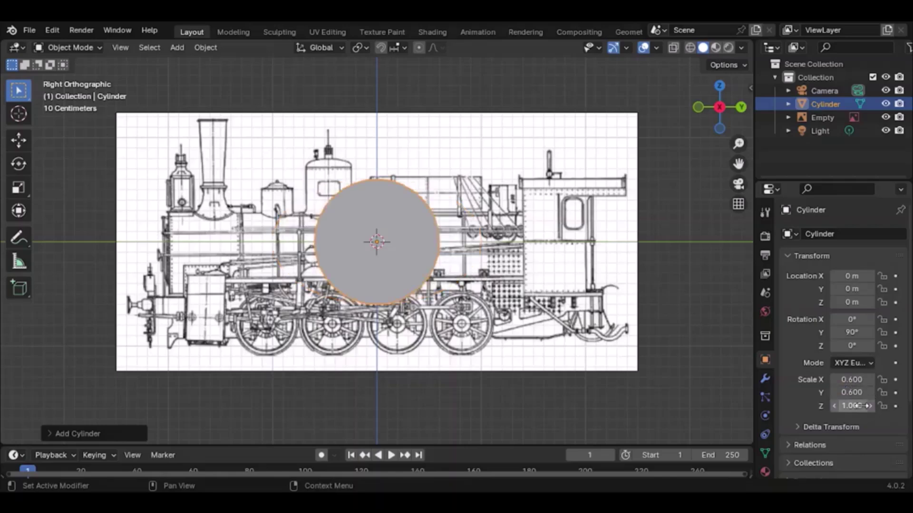
Step: Flatten the cylinder into a thin disc by setting its Z scale to 0.09
left_click(851, 406)
left_click(742, 114)
left_click(737, 110)
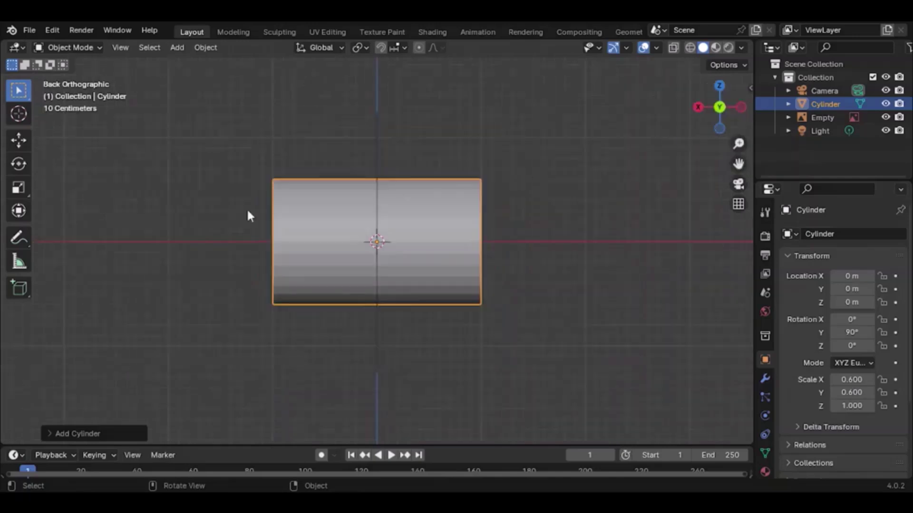
left_click(841, 405)
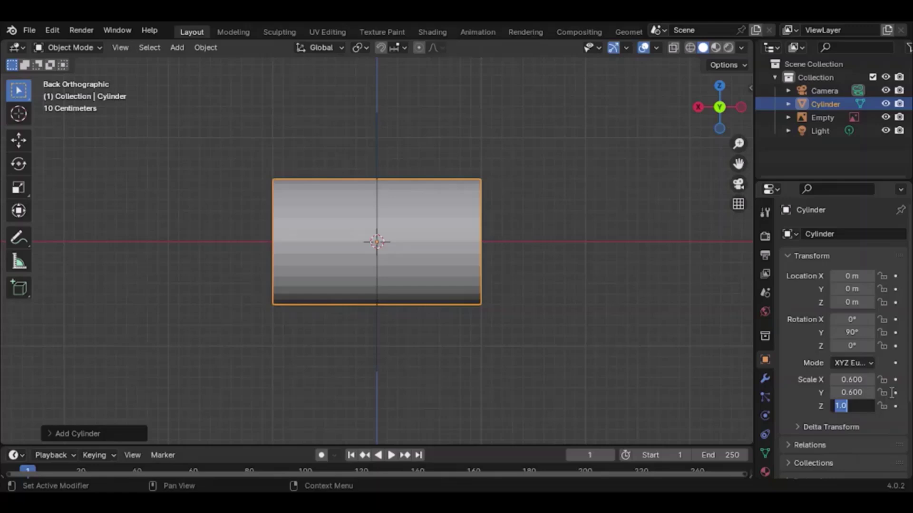
type("0.9")
key("Return")
left_click(846, 406)
type("0.09")
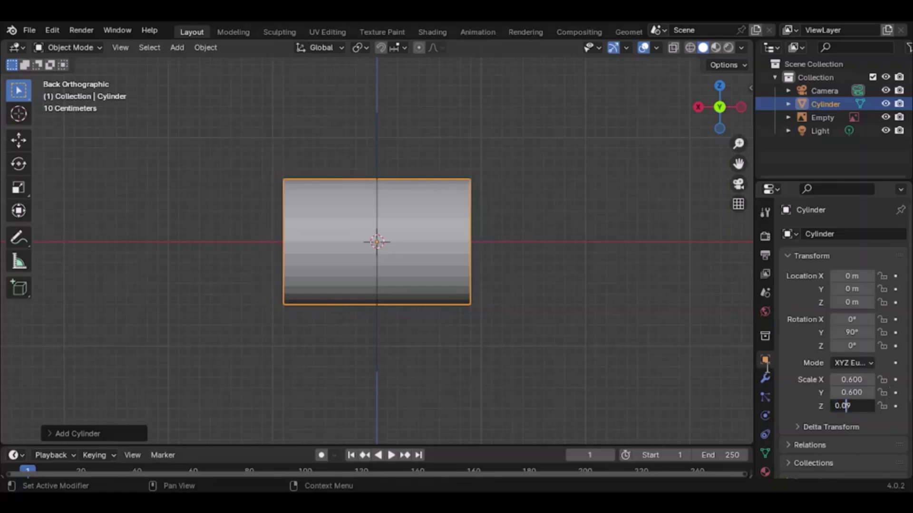
key("Return")
Step: In the right orthographic view, select the locomotive blueprint and switch the viewport to wireframe shading
left_click_drag(719, 109, 108, 110)
left_click(715, 107)
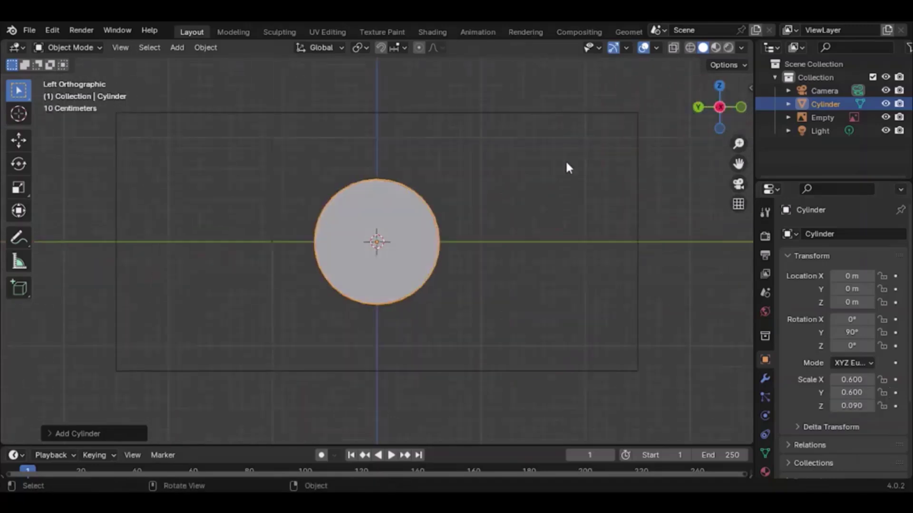
left_click(699, 108)
left_click(699, 108)
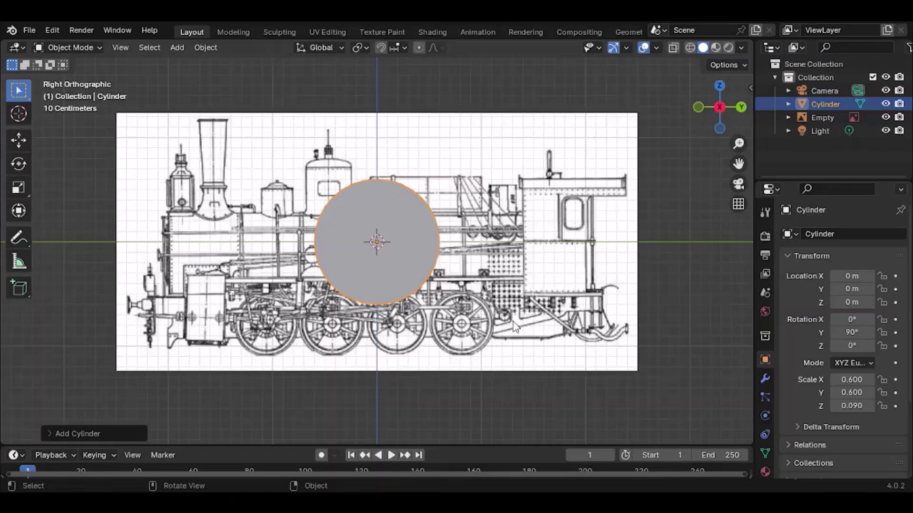
scroll(507, 324, "down", 1)
left_click(431, 341)
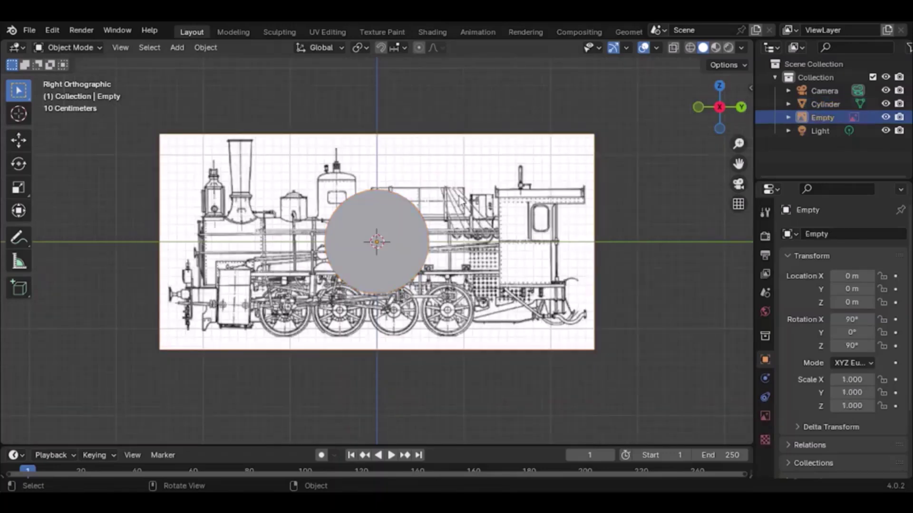
left_click(691, 48)
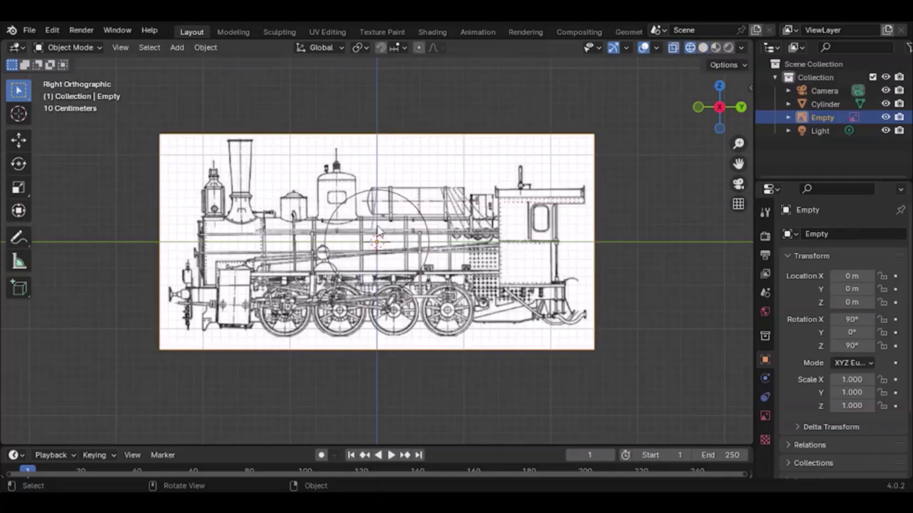
Step: Move and enlarge the blueprint image until its third driving wheel from the front lines up with the cylinder's circular outline
left_click_drag(377, 242, 359, 170)
left_click_drag(410, 282, 462, 497)
scroll(332, 150, "down", 3)
left_click_drag(366, 266, 357, 161)
scroll(399, 250, "up", 3)
scroll(402, 205, "down", 1)
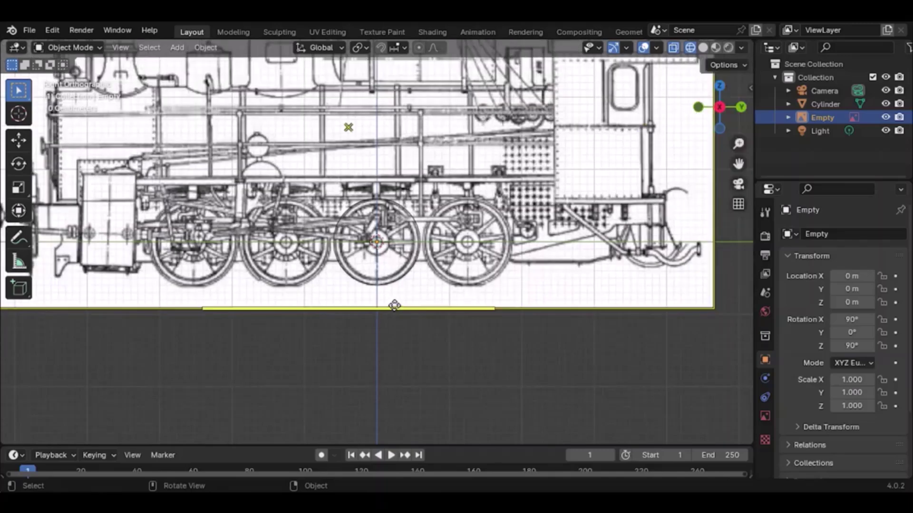
left_click_drag(389, 308, 390, 311)
left_click_drag(346, 128, 347, 126)
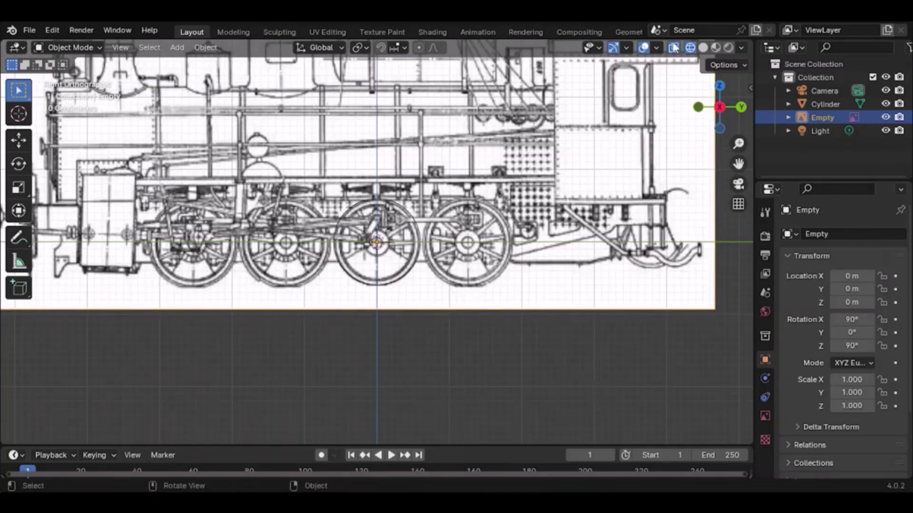
Step: Return the viewport to solid shading and enter Edit Mode on the cylinder
left_click_drag(732, 118, 739, 122)
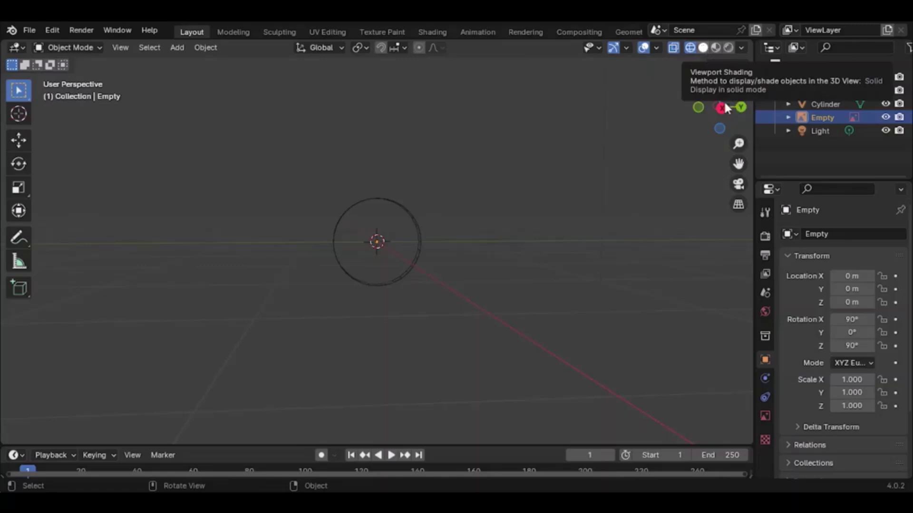
left_click(703, 47)
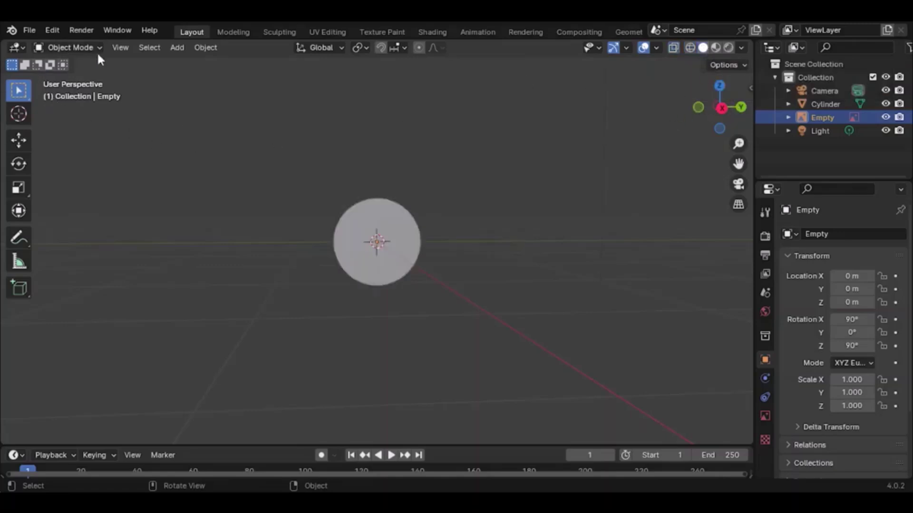
left_click(398, 235)
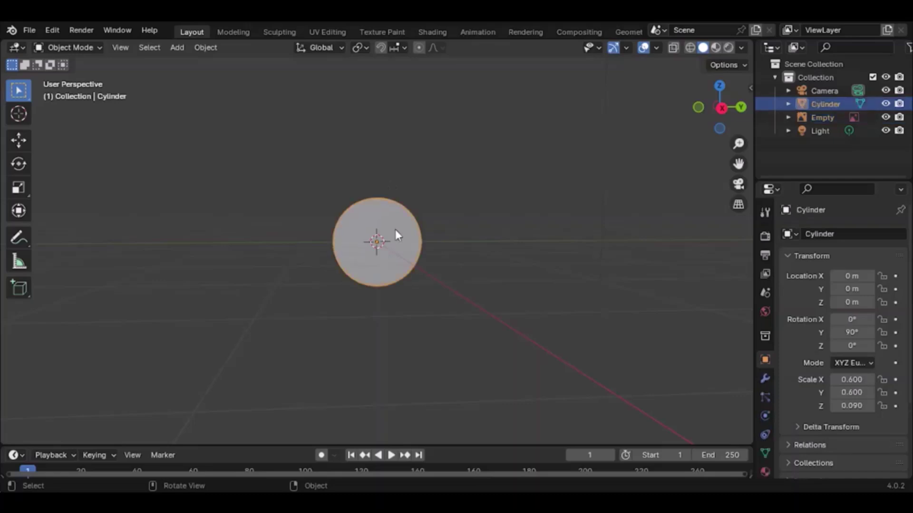
key("Tab")
Step: Using face selection, select both circular end faces of the cylinder
left_click_drag(743, 110, 682, 174)
scroll(458, 129, "up", 7)
left_click(141, 51)
left_click(597, 215)
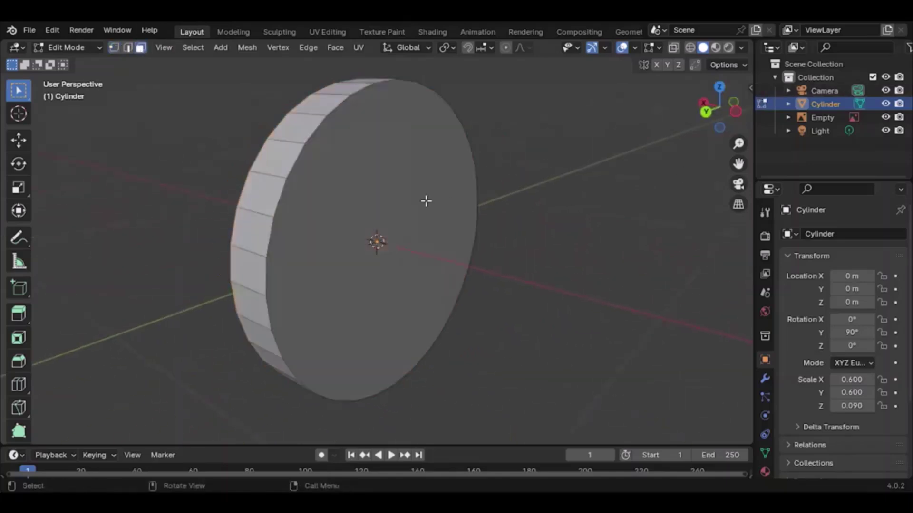
left_click(409, 183, "shift")
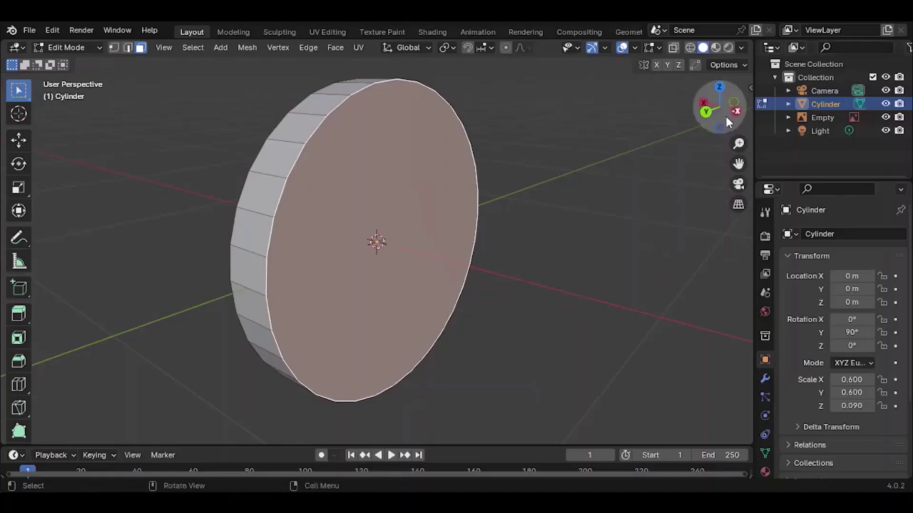
left_click_drag(726, 117, 715, 123)
left_click(471, 190, "shift")
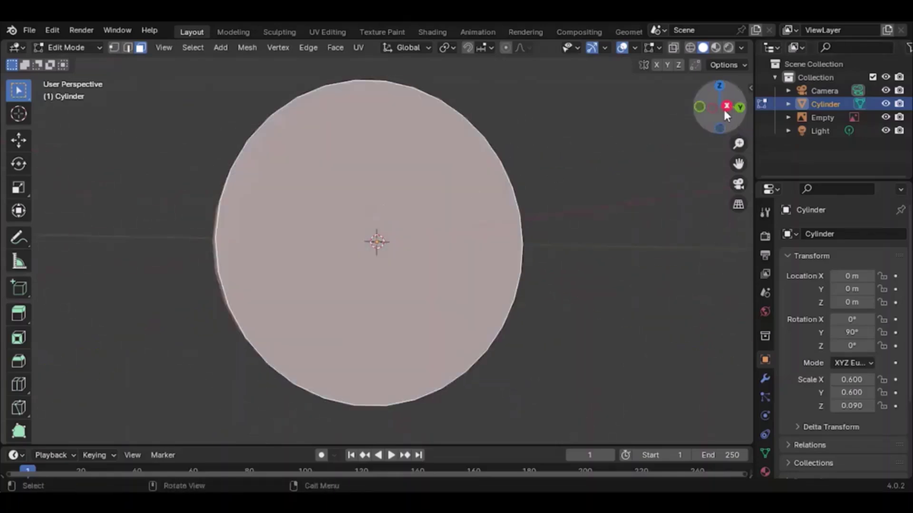
Step: Inset the two selected end faces with a thickness of 0.67 m and view them against the blueprint
left_click(724, 107)
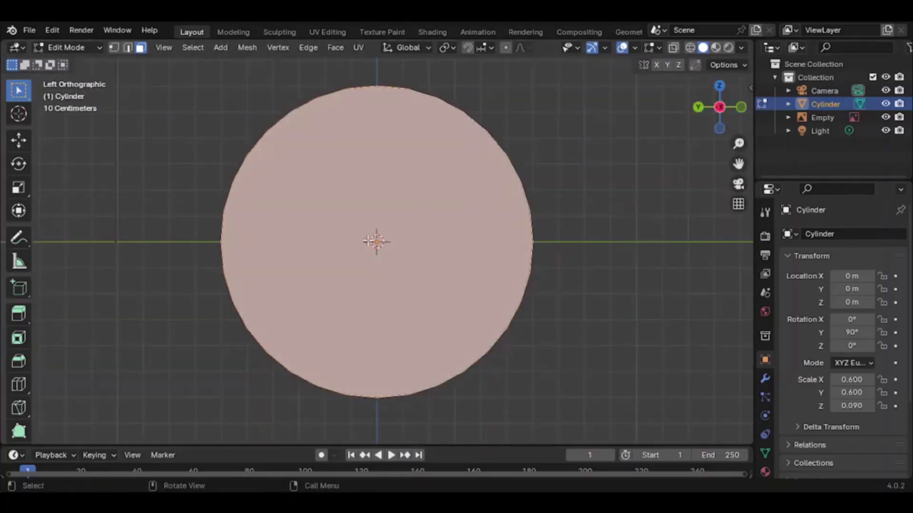
key("i")
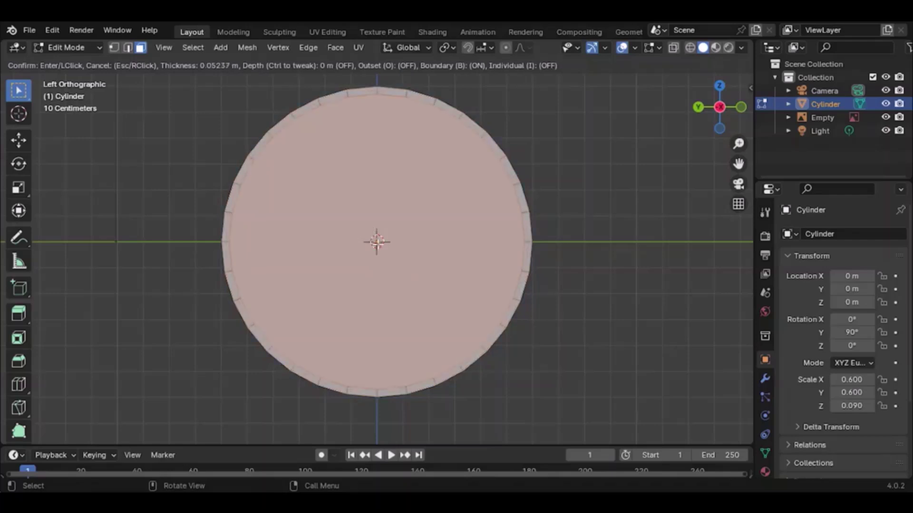
key("Return")
left_click(54, 429)
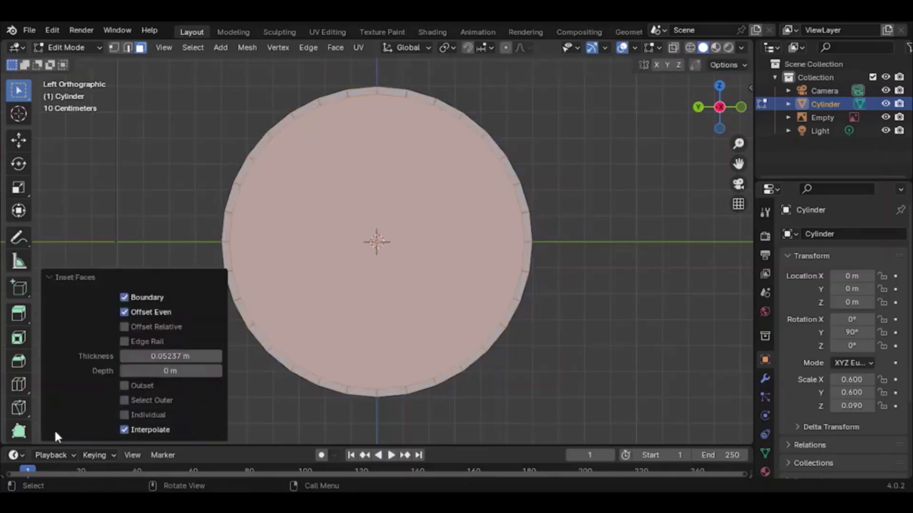
left_click(151, 357)
type("0")
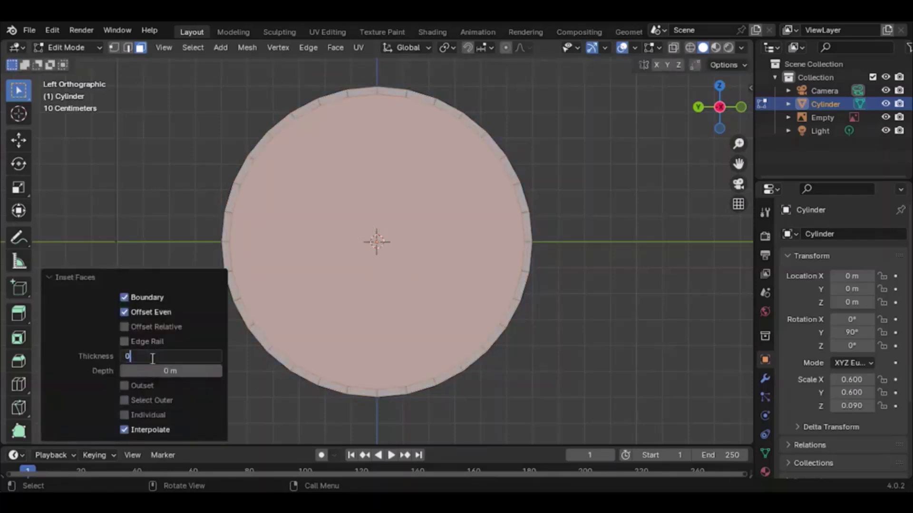
type(".67")
key("Return")
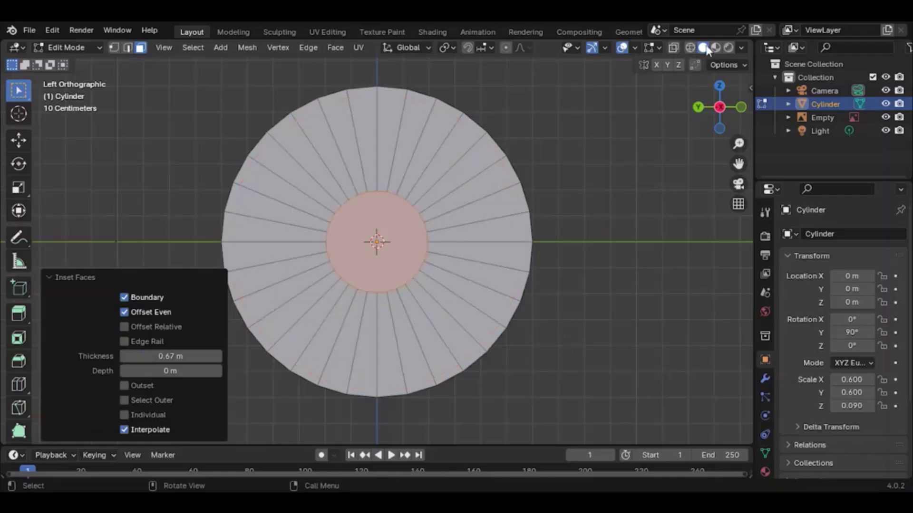
left_click(719, 110)
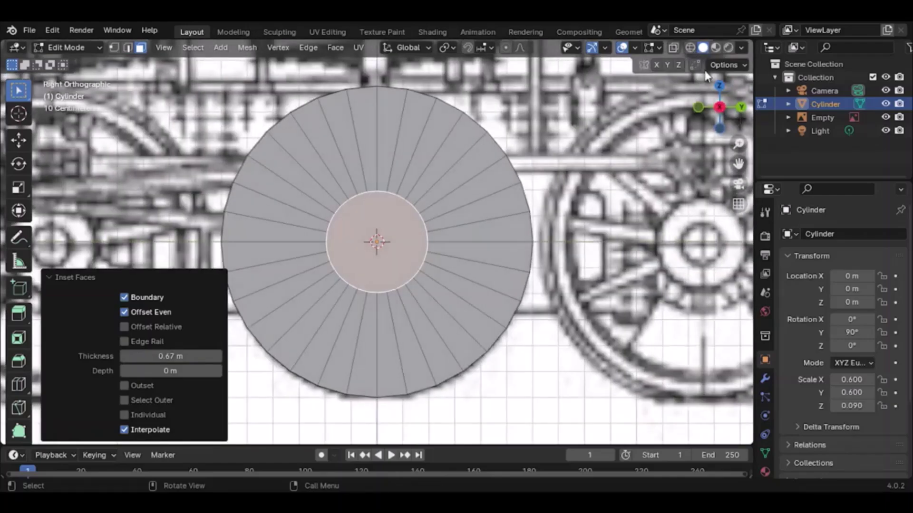
Step: In wireframe view, add a loop cut around the end face facing the blueprint, sliding it to the rim's inner edge with factor -0.582
left_click(690, 50)
key("alt+z")
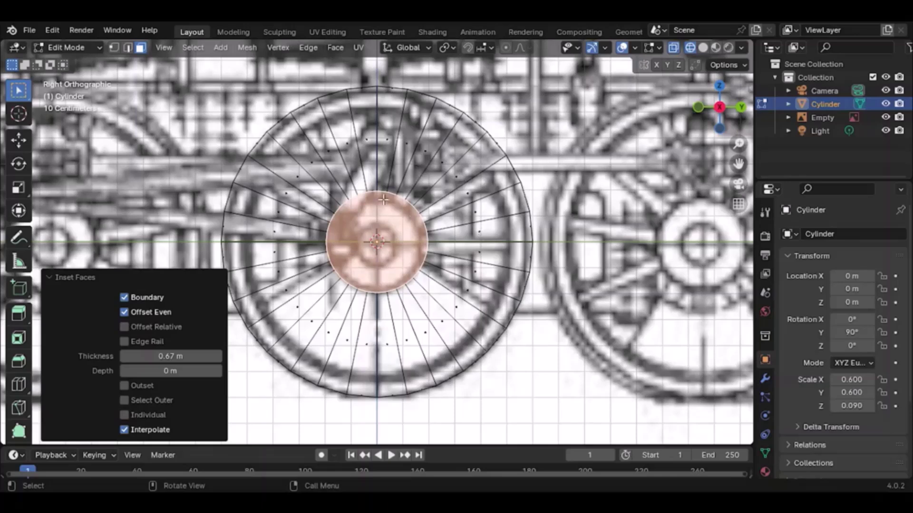
left_click(720, 108)
left_click(721, 108)
left_click(574, 347)
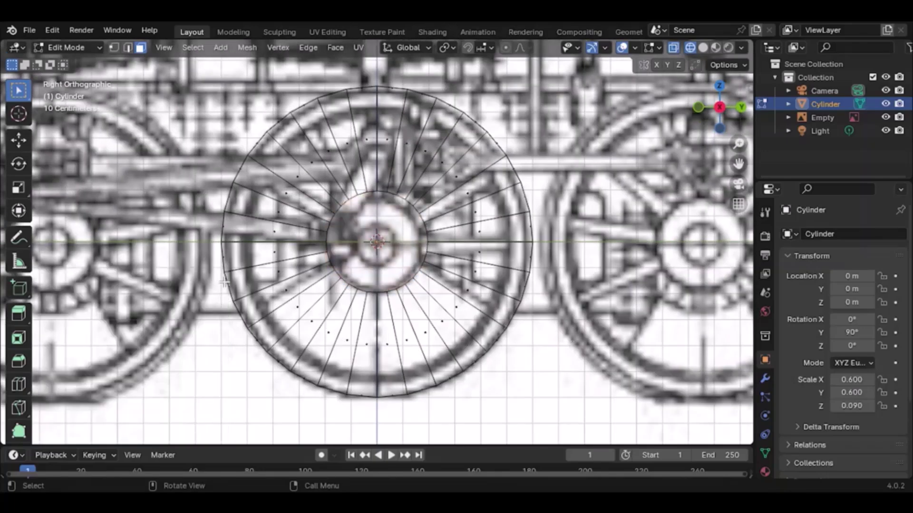
key("ctrl+r")
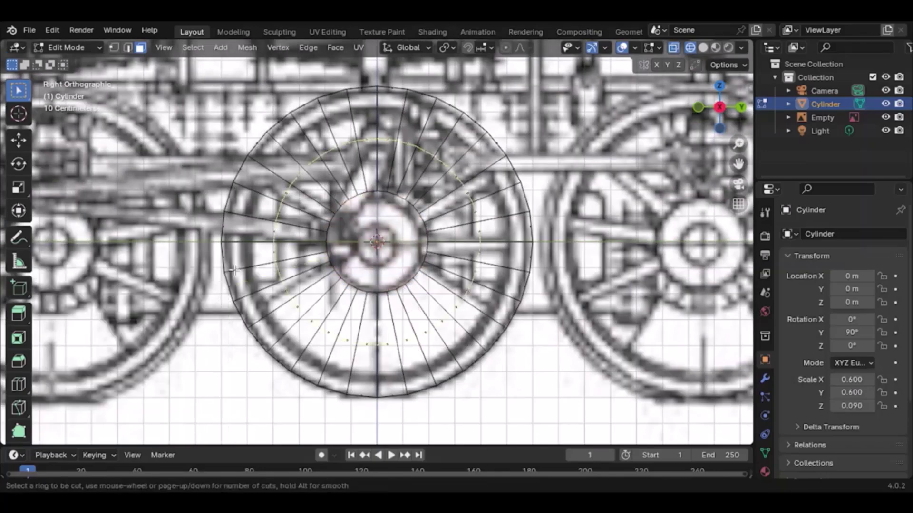
left_click(273, 245)
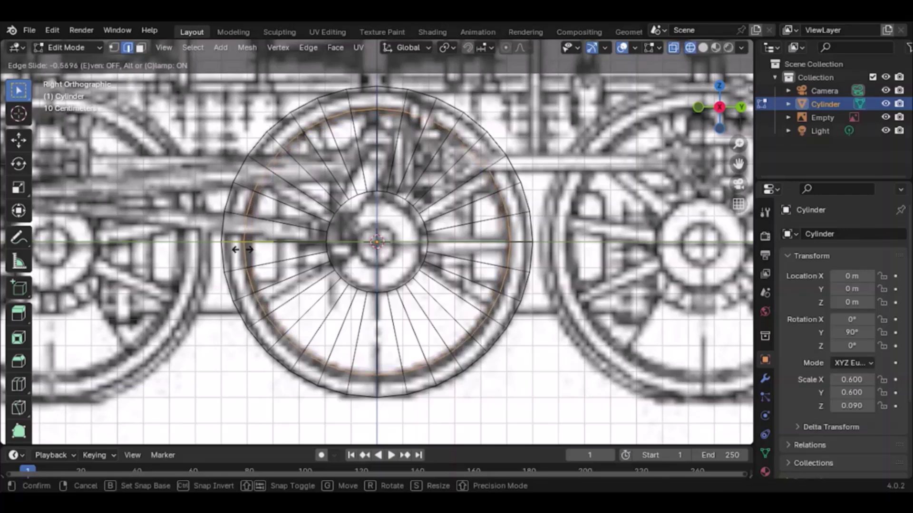
left_click(241, 247)
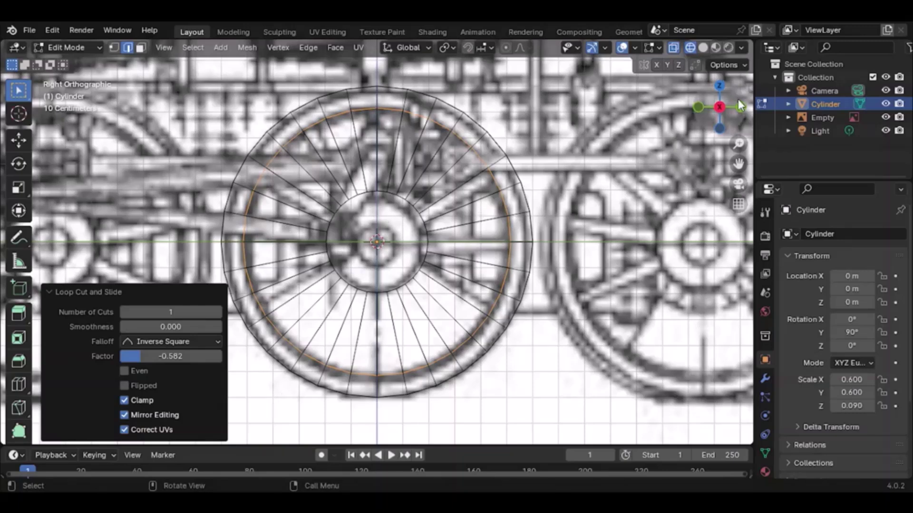
Step: Add a matching loop cut on the opposite end face, sliding it outward by about -0.569, and clear the selection
left_click(617, 265)
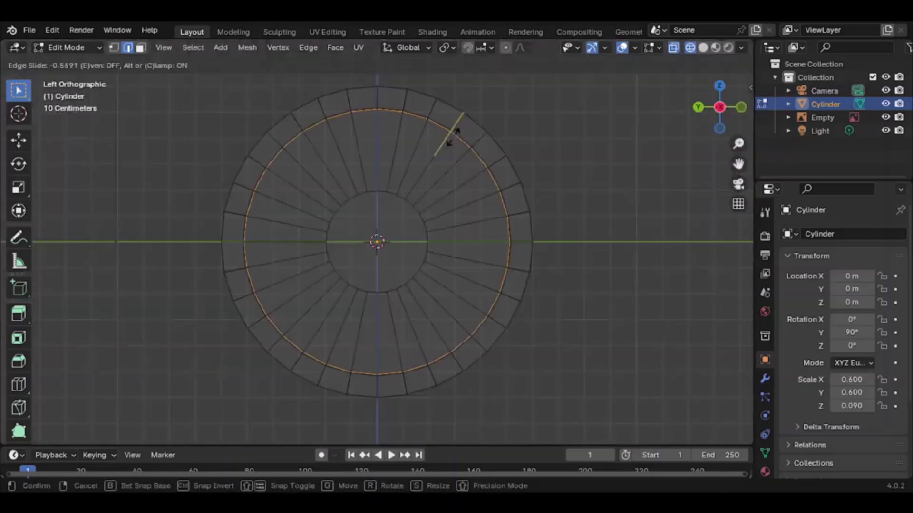
left_click(453, 137)
left_click(655, 138)
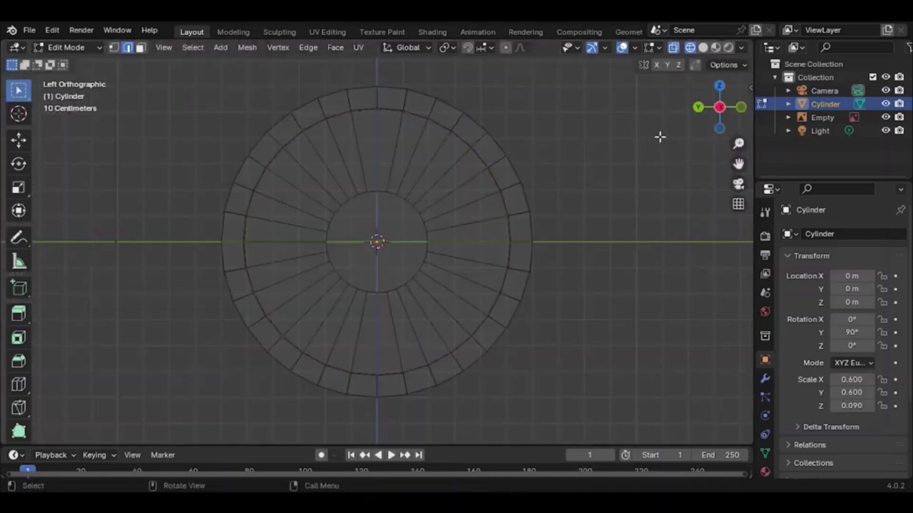
Step: Delete the radial edges between the hub circle and the rim loop on both end faces to open up the wheel
left_click(697, 107)
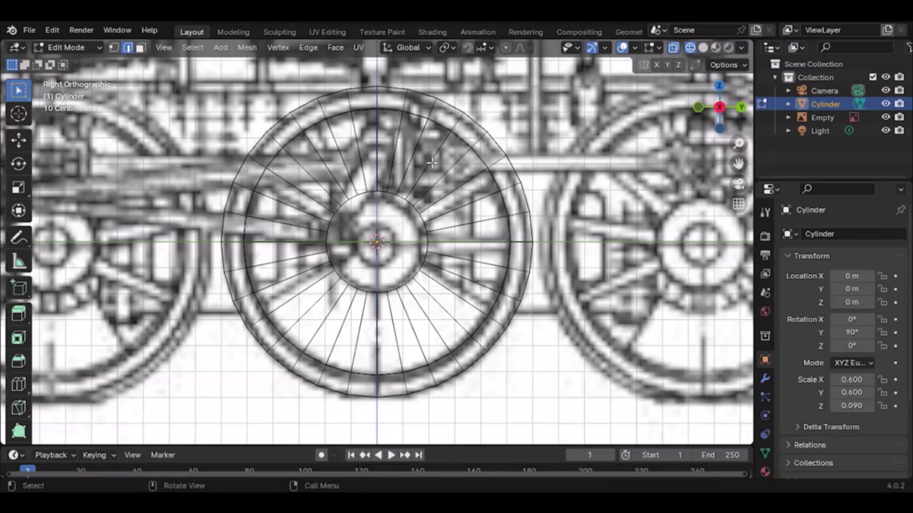
left_click_drag(441, 160, 336, 177)
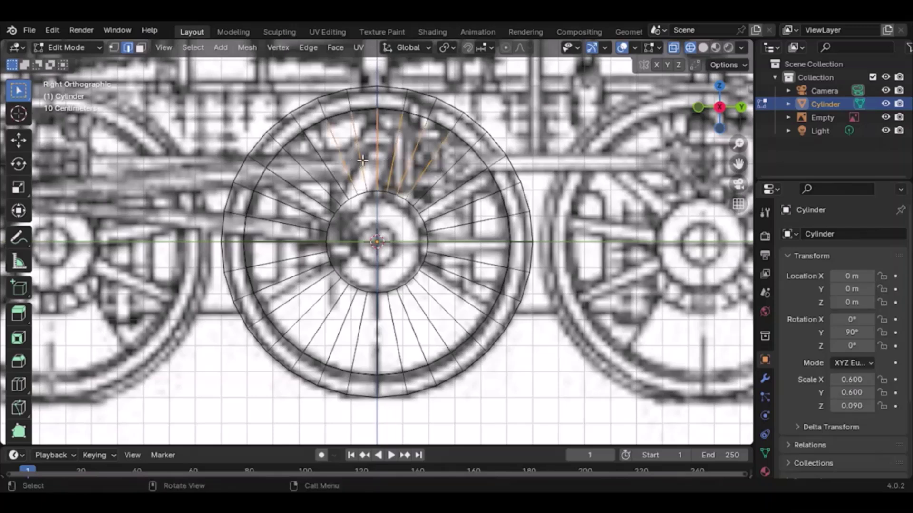
key("ctrl+e")
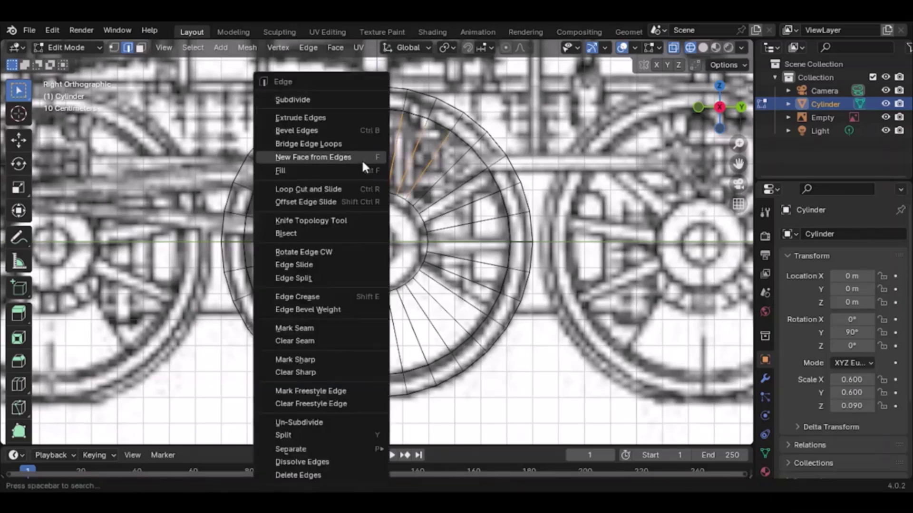
left_click(314, 475)
key("ctrl+e")
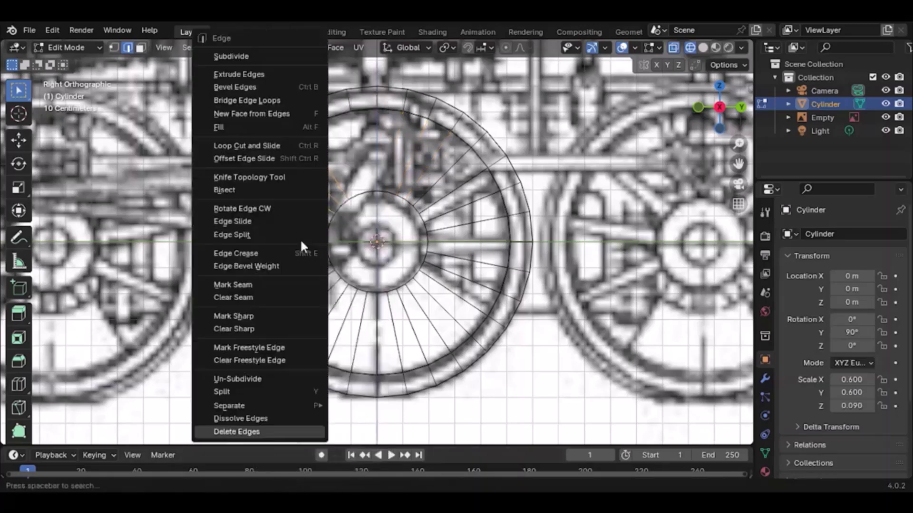
left_click(262, 434)
left_click_drag(290, 249, 292, 252)
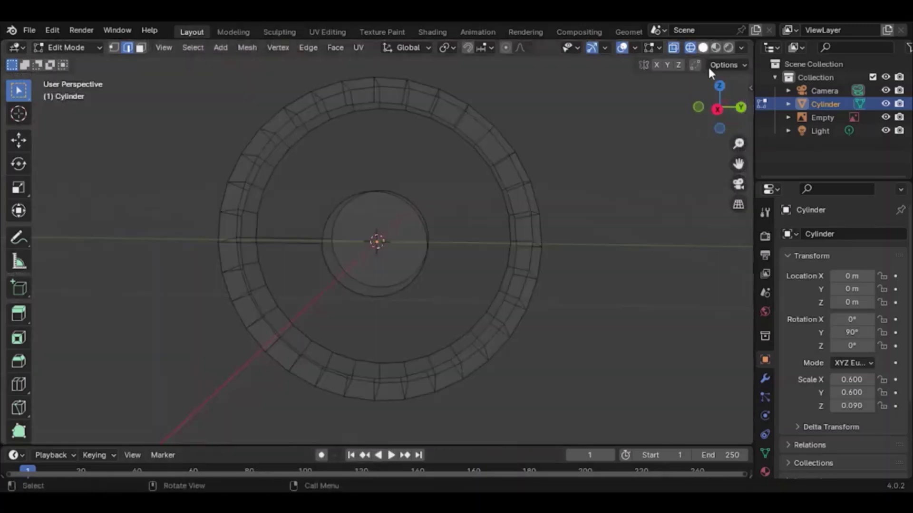
Step: Examine the separated rim and hub discs in solid shading from several angles for missing walls
key("shift+z")
mouse_move(730, 117)
left_mouse_down()
mouse_move(689, 147)
mouse_move(751, 209)
mouse_move(742, 128)
mouse_move(803, 176)
mouse_move(761, 190)
mouse_move(732, 128)
mouse_move(756, 111)
mouse_move(809, 138)
mouse_move(779, 169)
mouse_move(725, 138)
mouse_move(766, 136)
mouse_move(809, 120)
left_mouse_up()
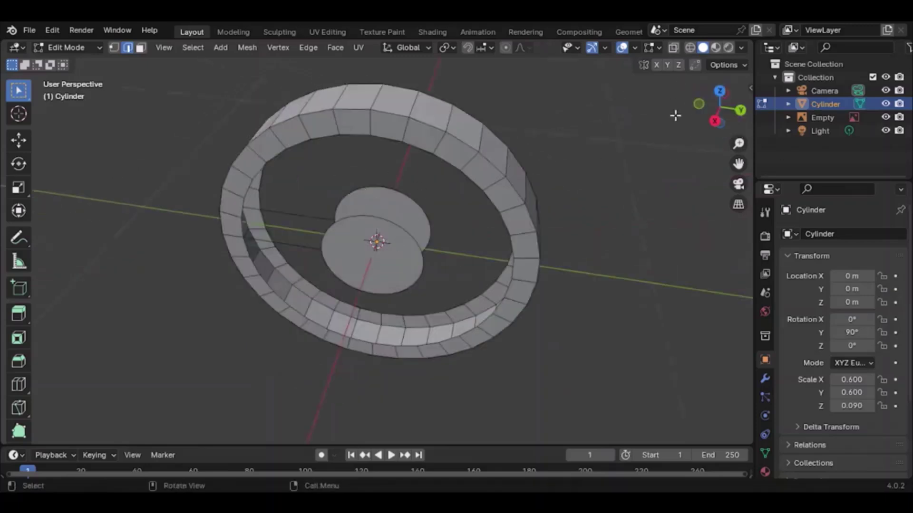
mouse_move(732, 115)
left_mouse_down()
mouse_move(732, 96)
mouse_move(691, 119)
mouse_move(749, 109)
mouse_move(722, 155)
mouse_move(744, 119)
left_mouse_up()
left_click(716, 113)
left_click(723, 110)
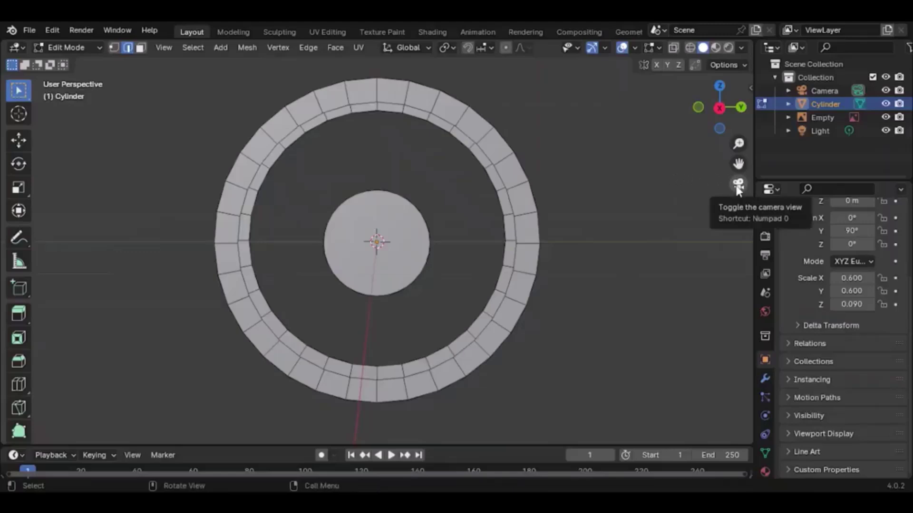
left_click_drag(735, 120, 595, 145)
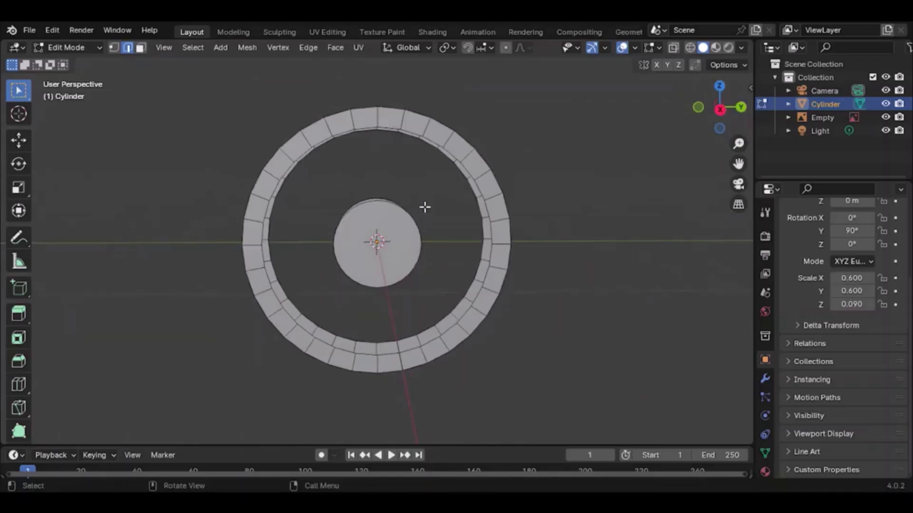
mouse_move(730, 110)
left_mouse_down()
mouse_move(761, 119)
mouse_move(727, 117)
left_mouse_up()
scroll(462, 124, "up", 3)
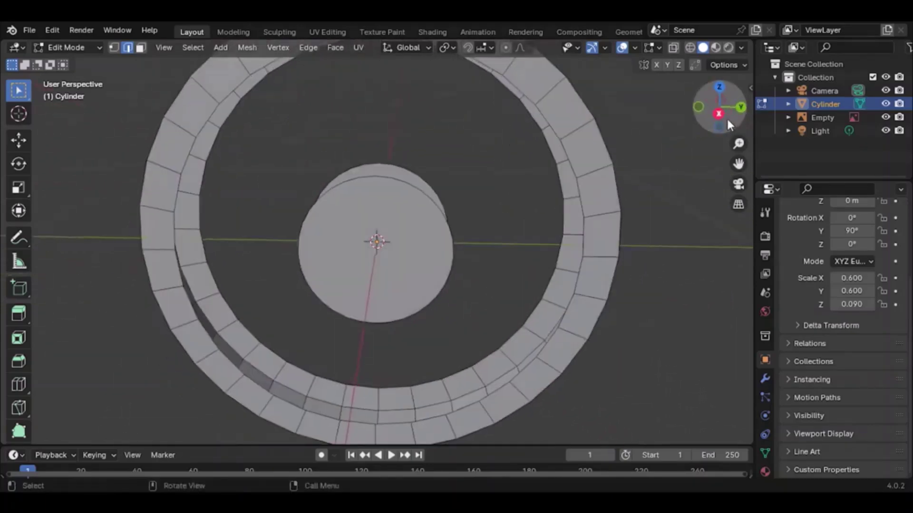
Step: Close the hub's side wall by filling faces between matching edge pairs of its two discs all the way around
left_click(720, 115)
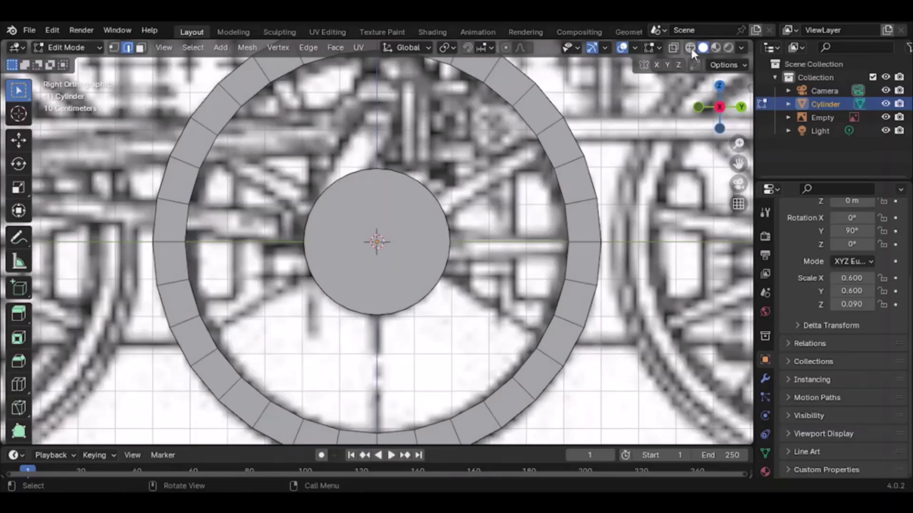
left_click(690, 47)
scroll(455, 112, "up", 2)
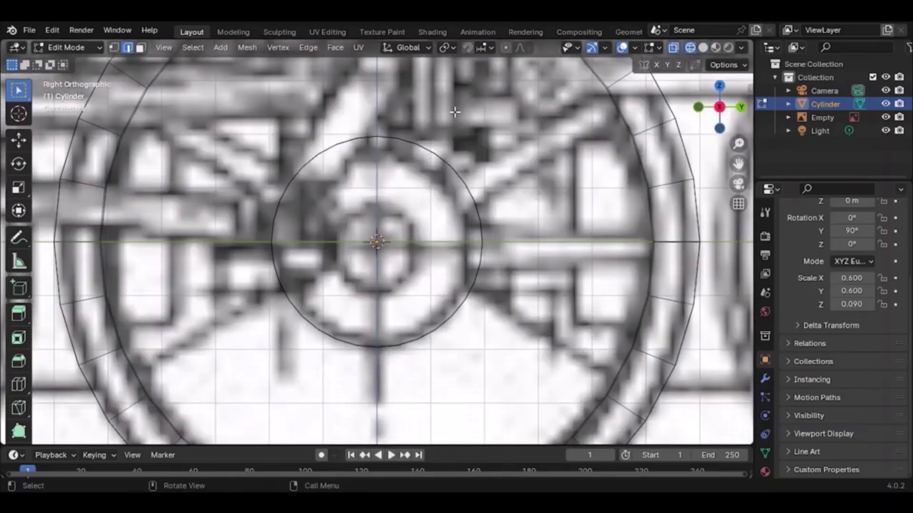
left_click_drag(387, 117, 390, 163)
left_click_drag(733, 120, 716, 164)
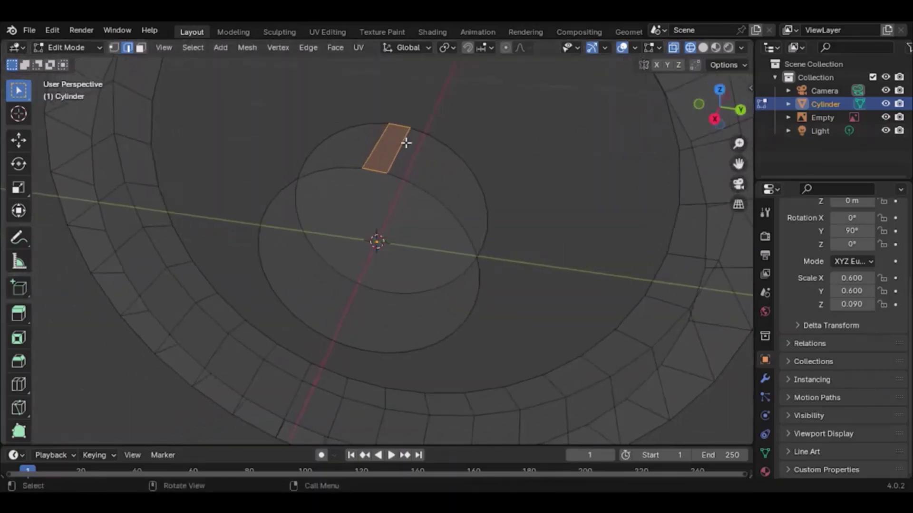
left_click(716, 117)
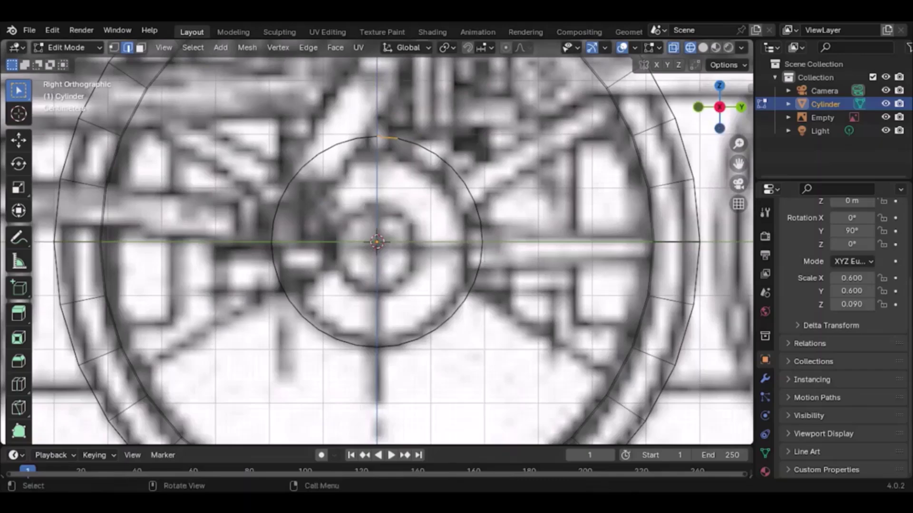
left_click_drag(403, 137, 410, 149)
left_click_drag(424, 145, 430, 155)
left_click_drag(722, 110, 566, 126)
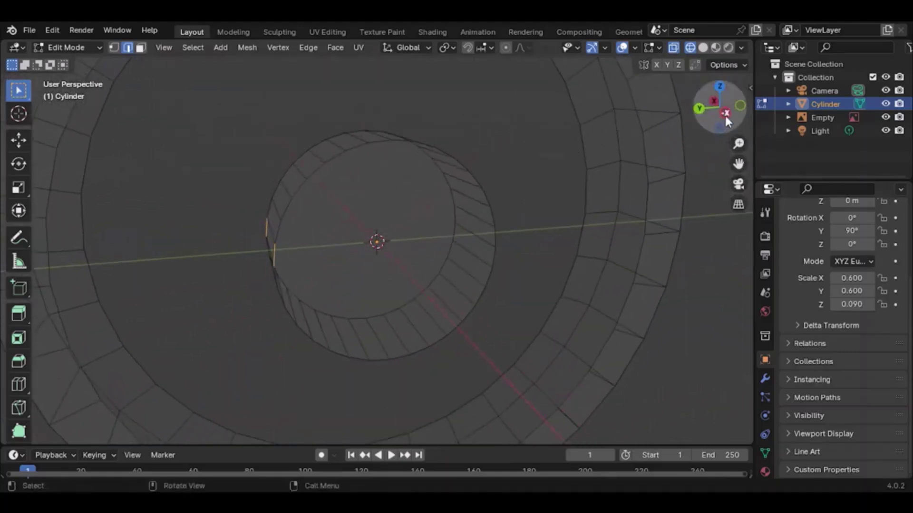
left_click(726, 115)
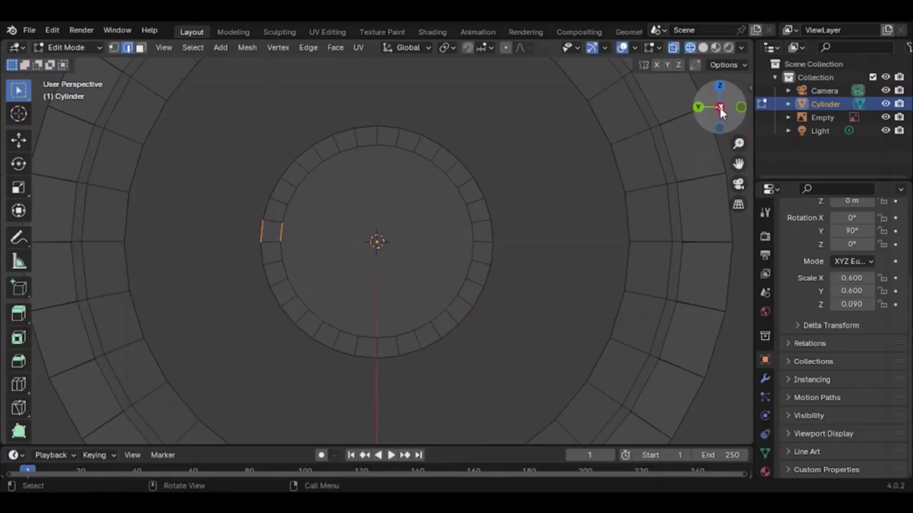
Step: Close the rim's inner wall by filling faces between matching inner edge pairs around the ring, and check it in solid shading
left_click_drag(385, 76, 396, 100)
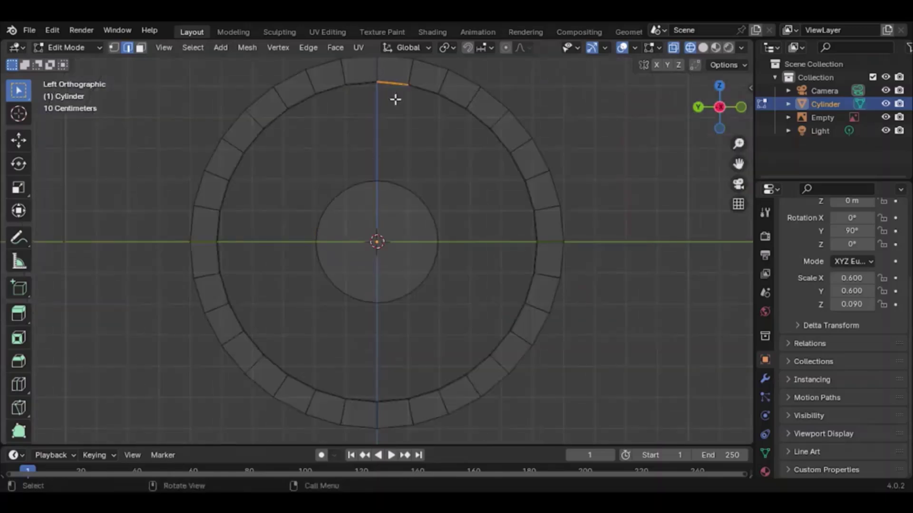
left_click(416, 83)
left_click(457, 102)
left_click(475, 126)
left_click(501, 132)
left_click_drag(723, 122, 584, 126)
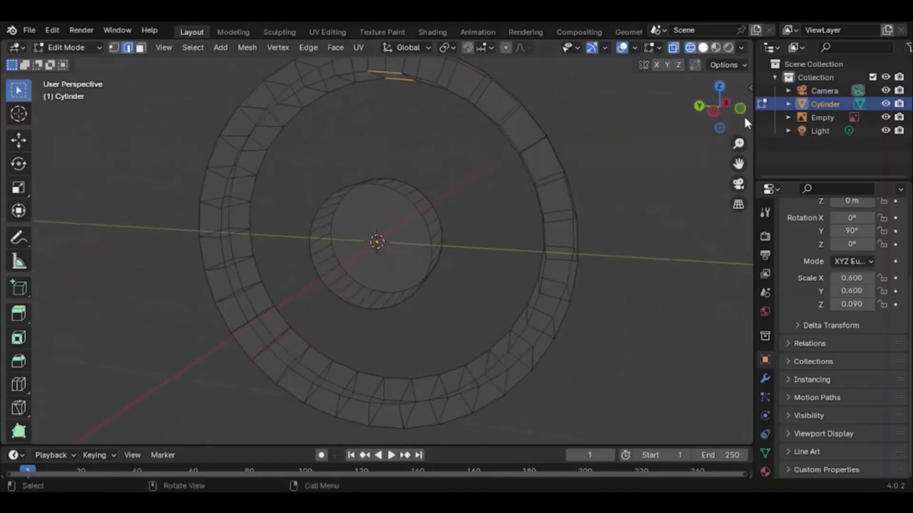
left_click(702, 48)
mouse_move(728, 116)
left_mouse_down()
mouse_move(632, 123)
mouse_move(681, 183)
left_mouse_up()
mouse_move(717, 128)
left_mouse_down()
mouse_move(764, 176)
mouse_move(746, 144)
mouse_move(696, 120)
mouse_move(756, 157)
mouse_move(670, 164)
mouse_move(744, 131)
mouse_move(712, 127)
left_mouse_up()
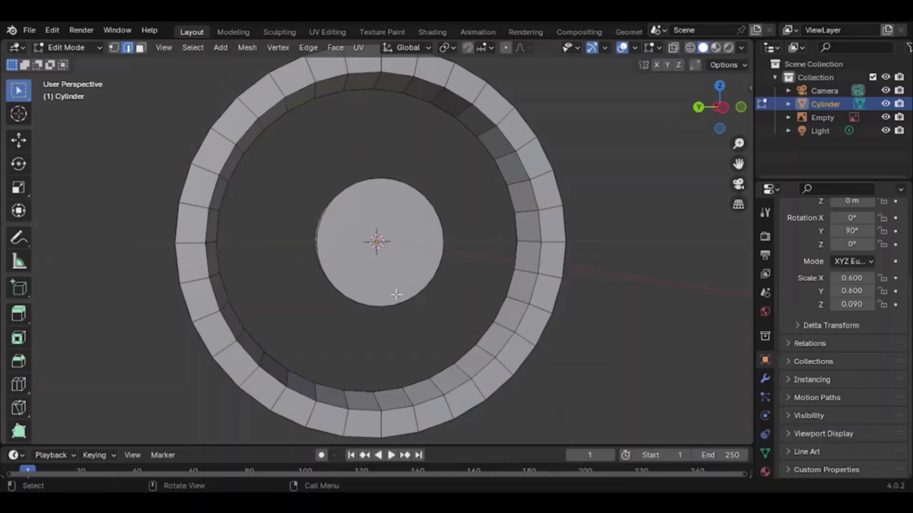
scroll(513, 136, "down", 1)
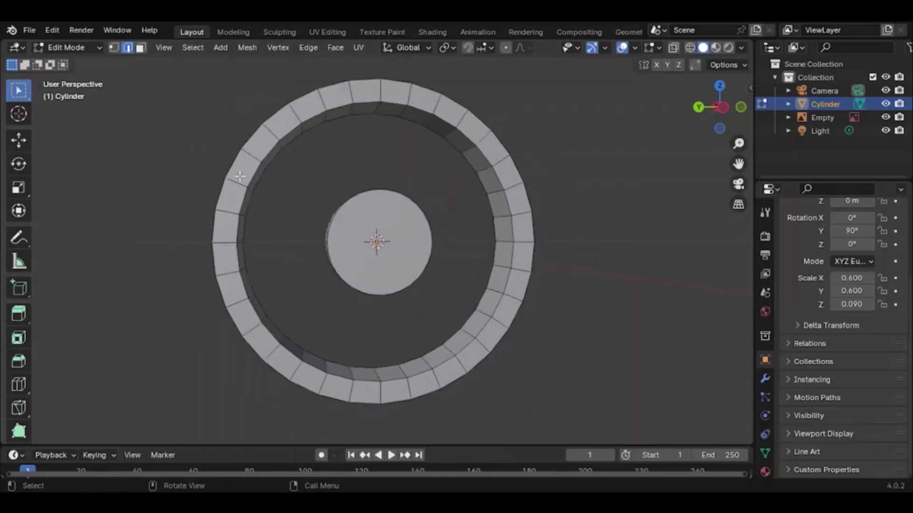
Step: In Object Mode, add a narrow upright cube as a spoke standing on the hub, centred at about Z 0.297 m
left_click_drag(726, 116, 728, 134)
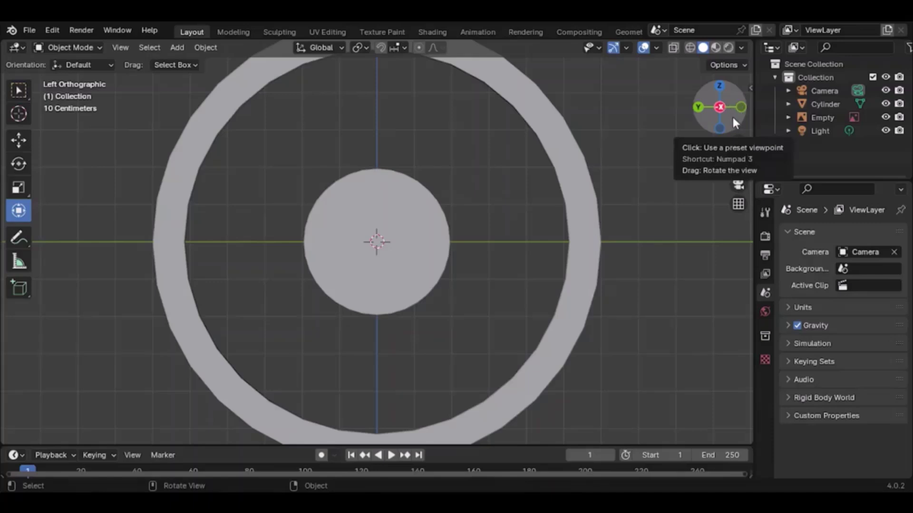
mouse_move(732, 117)
left_mouse_down()
mouse_move(727, 180)
mouse_move(736, 124)
mouse_move(729, 100)
mouse_move(735, 122)
left_mouse_up()
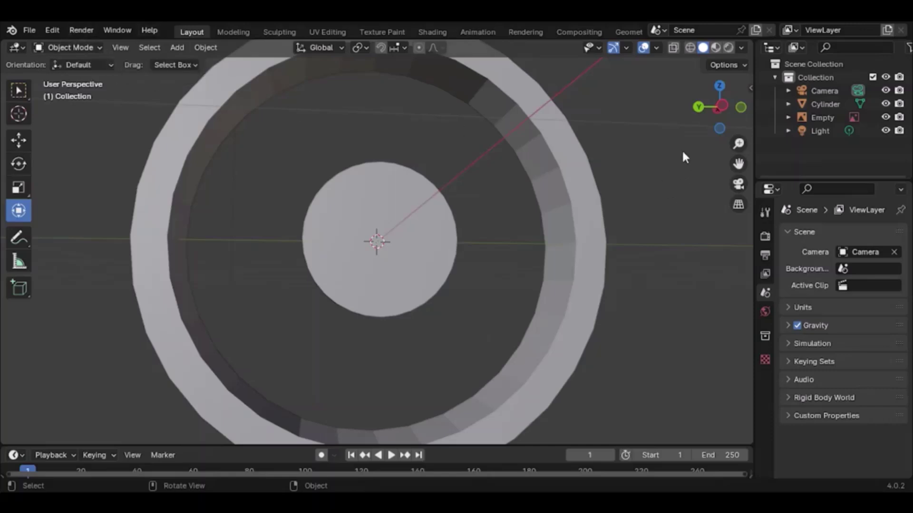
left_click_drag(734, 115, 5, 291)
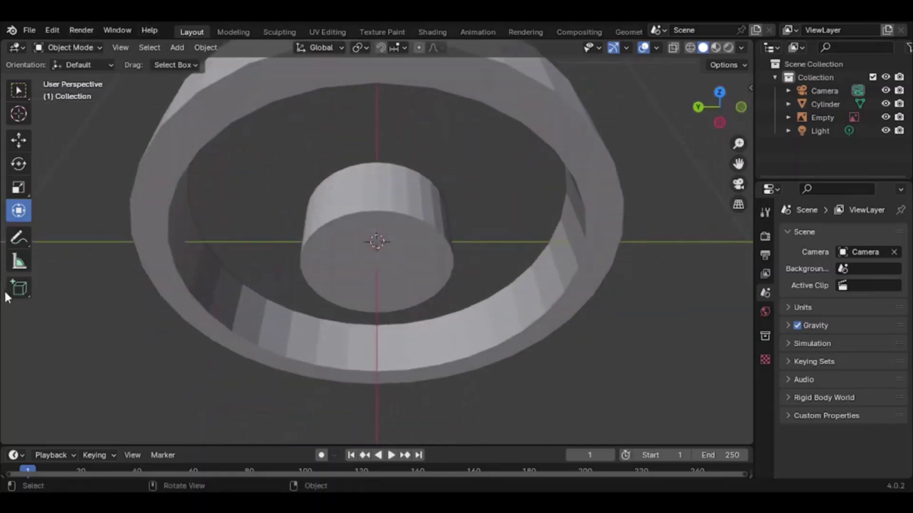
left_click(18, 289)
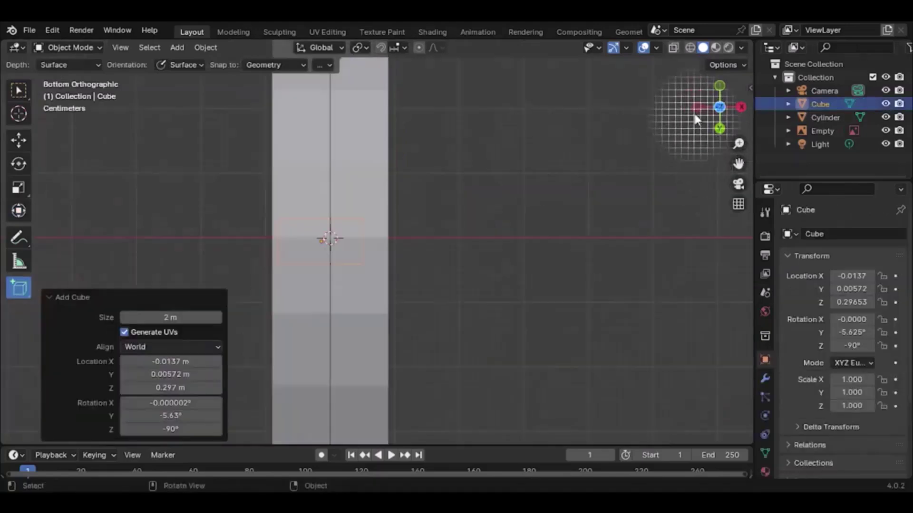
left_click(698, 104)
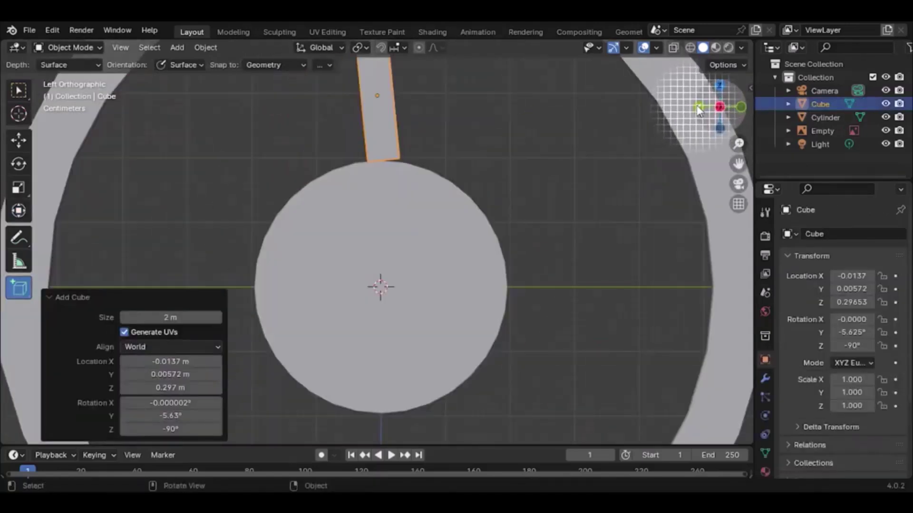
scroll(591, 135, "down", 2)
scroll(374, 163, "down", 1)
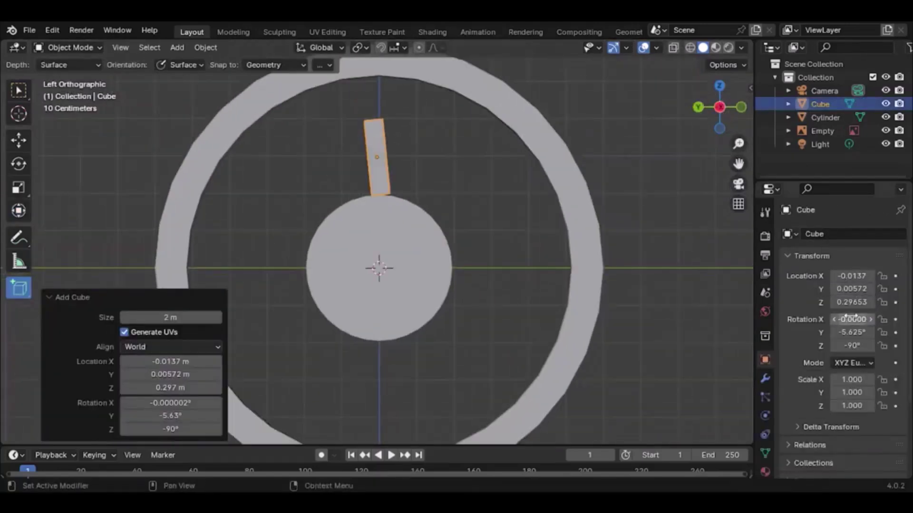
Step: Centre and straighten the spoke with location Y 0 m and rotation Y 0°, and stretch it vertically to scale Z 1.490
left_click(19, 215)
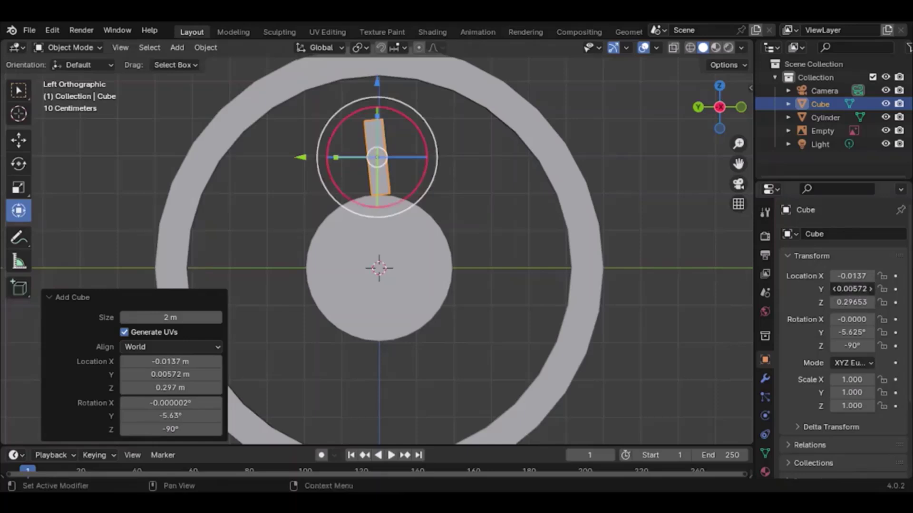
left_click(852, 291)
type("0")
key("Return")
left_click(856, 305)
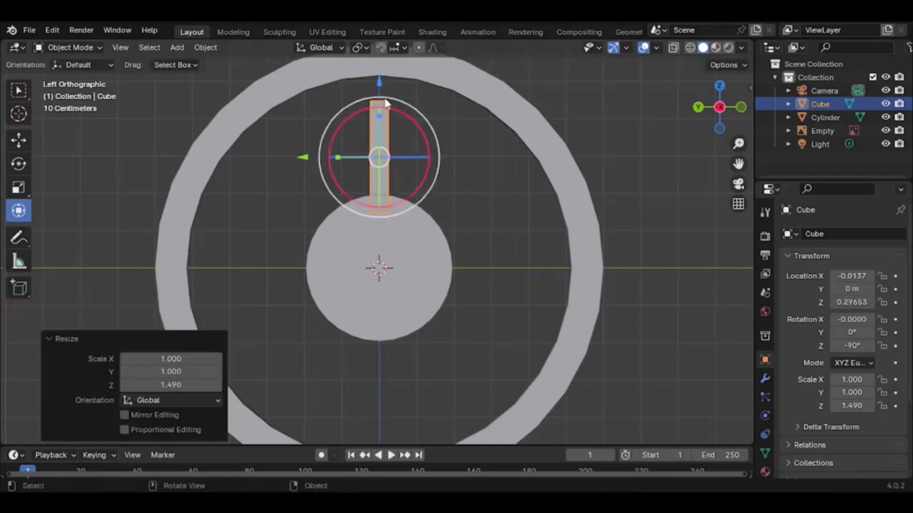
scroll(379, 97, "down", 1)
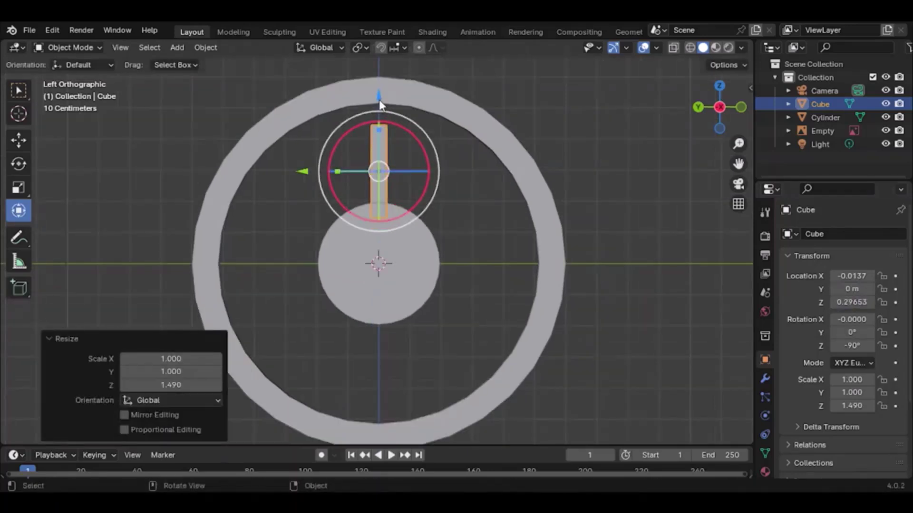
Step: Fit the spoke between hub and rim with location X -0.0032 m, Z 0.35447 m and scale Z 1.813
left_click_drag(378, 99, 378, 81)
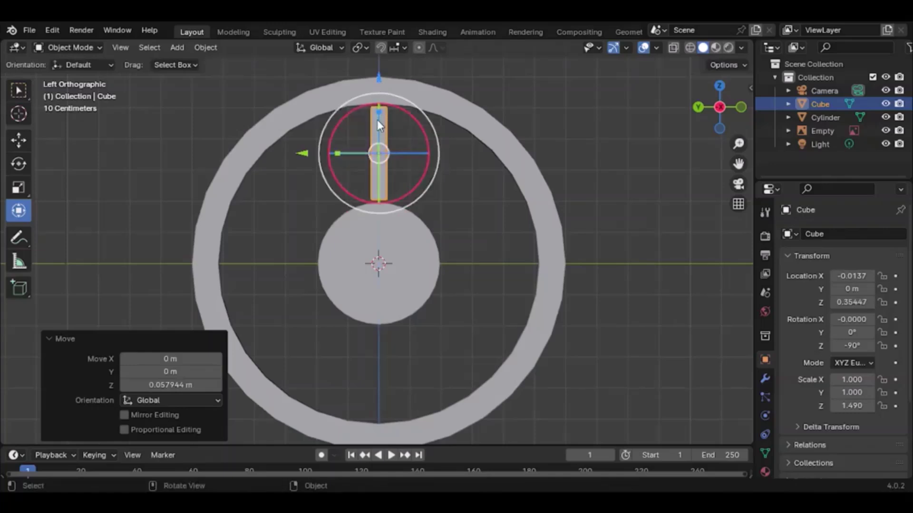
mouse_move(378, 117)
left_mouse_down()
mouse_move(377, 98)
mouse_move(377, 108)
left_mouse_up()
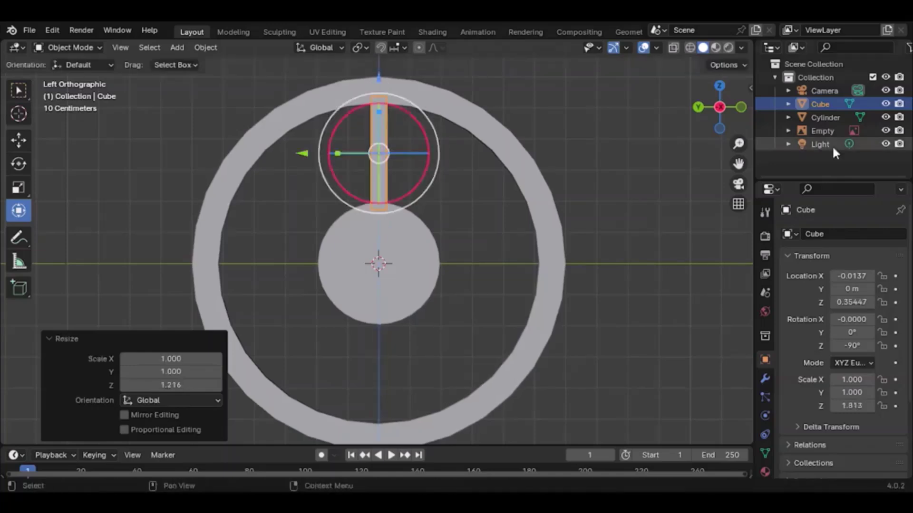
left_click_drag(725, 120, 725, 131)
scroll(611, 90, "up", 2)
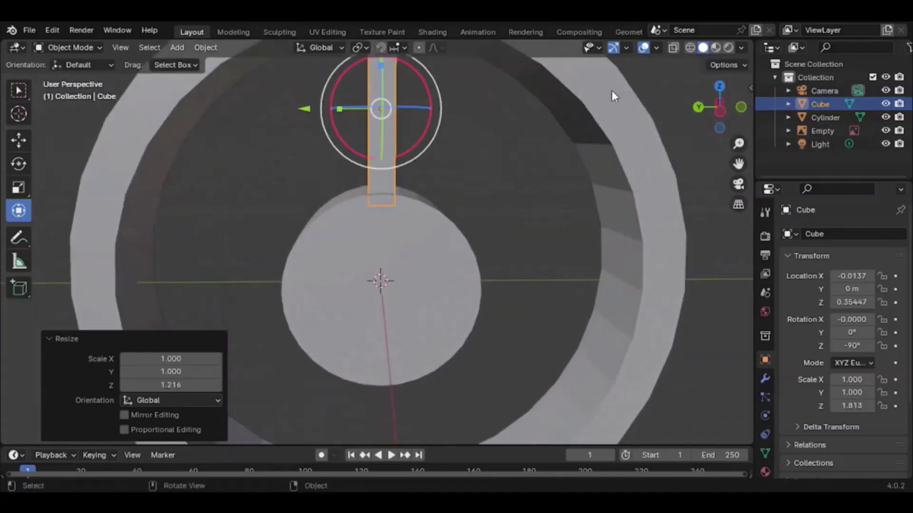
left_click_drag(738, 164, 727, 233)
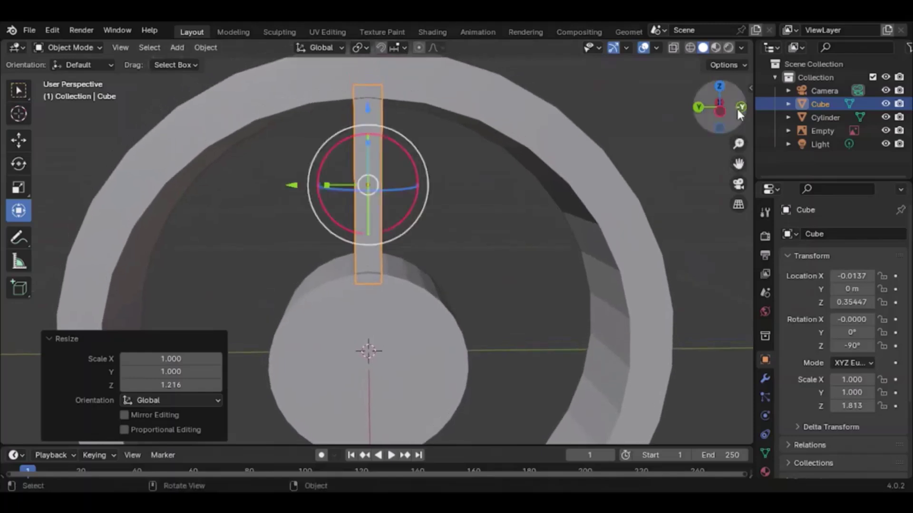
left_click_drag(738, 109, 799, 100)
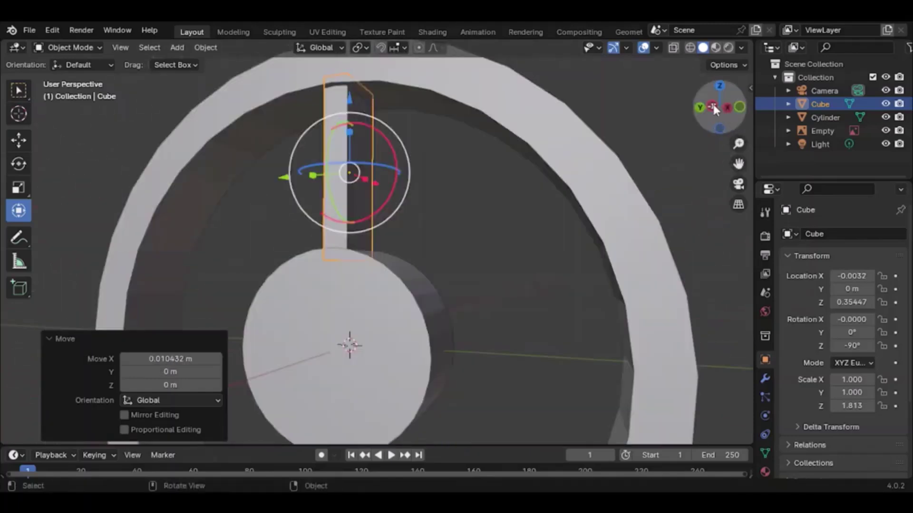
Step: In Edit Mode, add a single loop cut across the spoke near its rim end, at factor -0.697
left_click(713, 107)
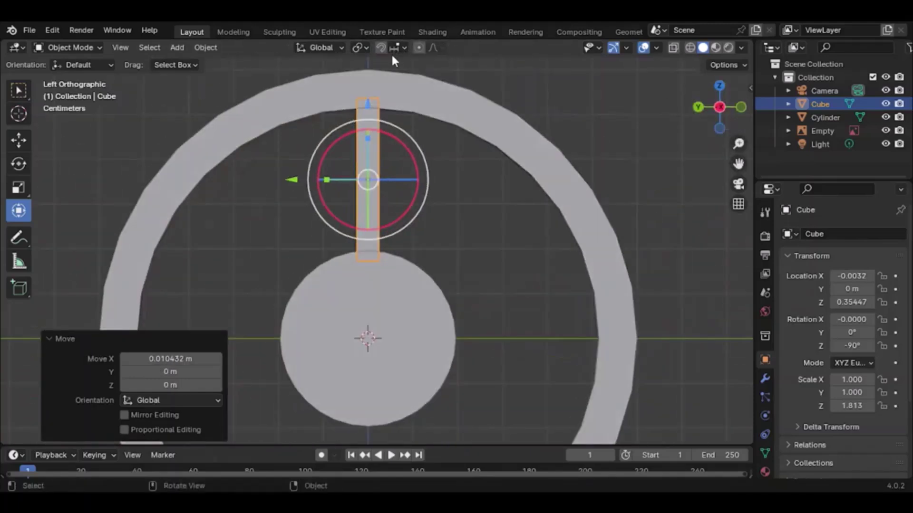
scroll(397, 64, "up", 1)
left_click_drag(738, 164, 803, 264)
scroll(547, 185, "up", 2)
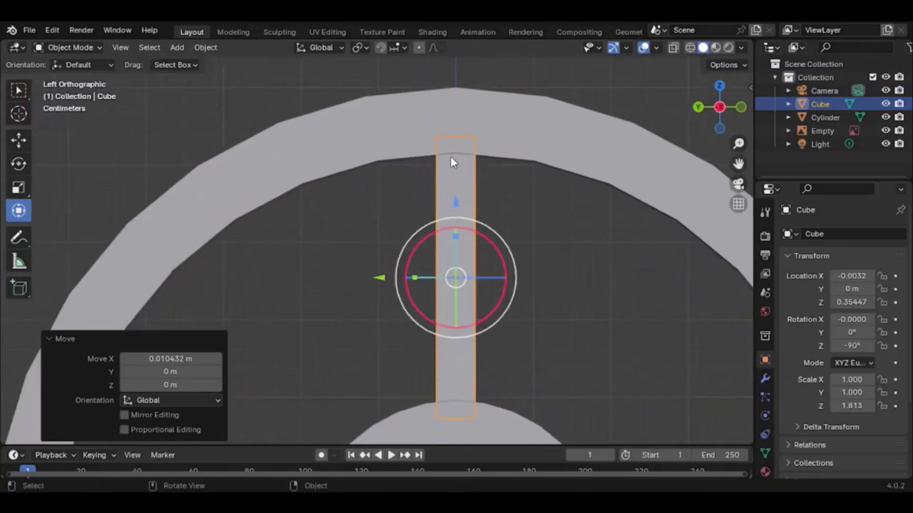
left_click(76, 47)
left_click(71, 78)
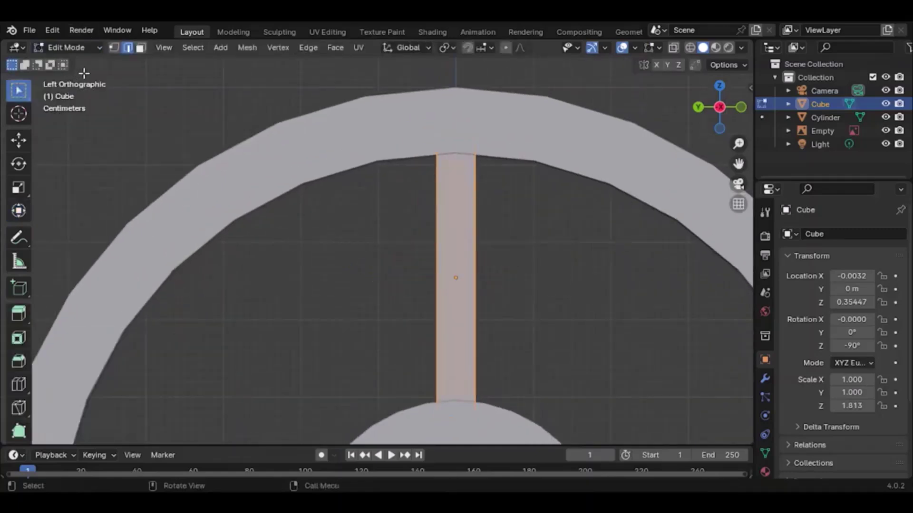
left_click(139, 48)
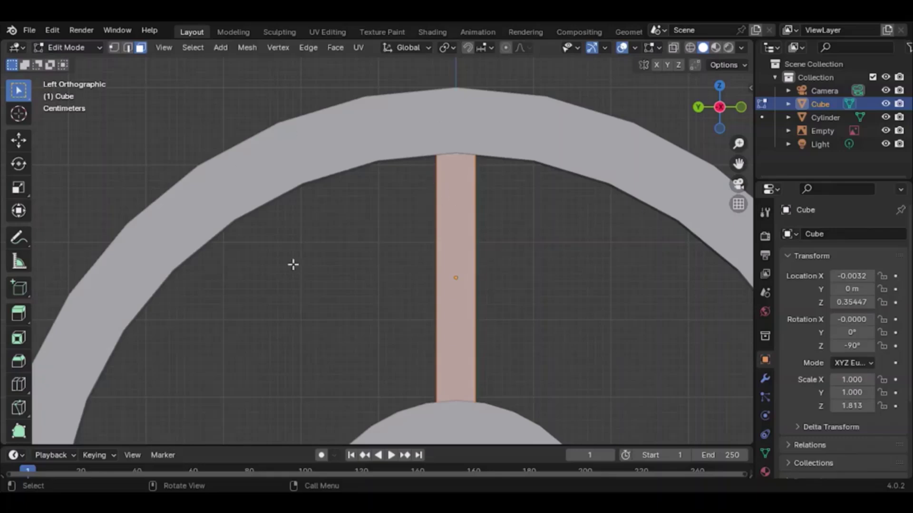
scroll(17, 376, "down", 3)
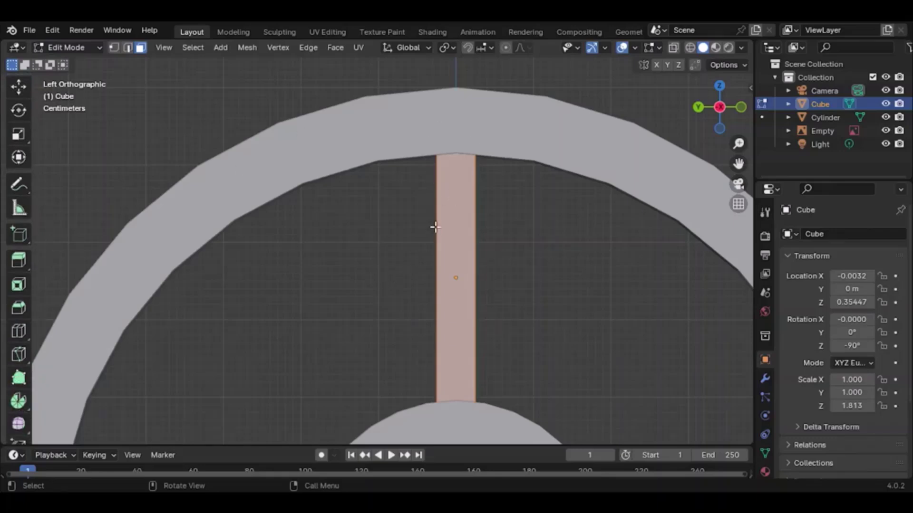
key("ctrl+r")
left_click(452, 264)
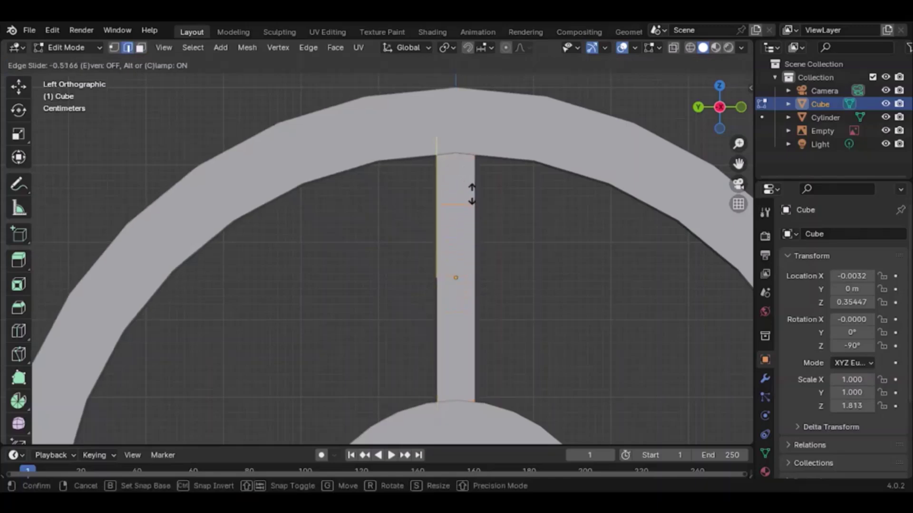
left_click(468, 172)
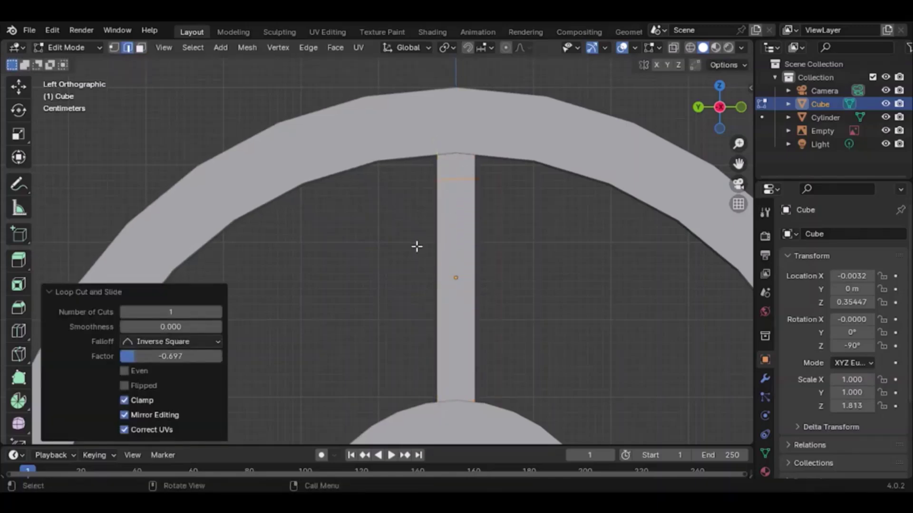
Step: Add a second loop cut across the spoke near its hub end, at factor 0.617
scroll(416, 246, "down", 1)
key("ctrl+r")
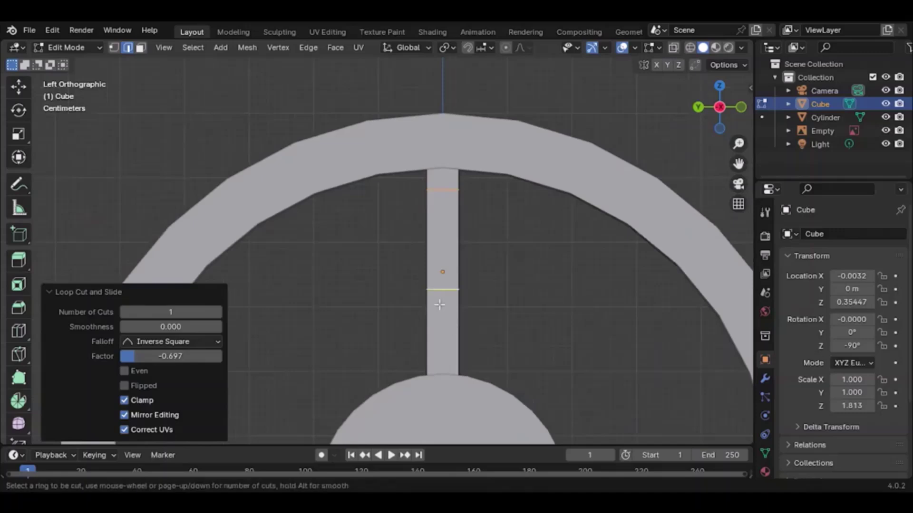
left_click(434, 288)
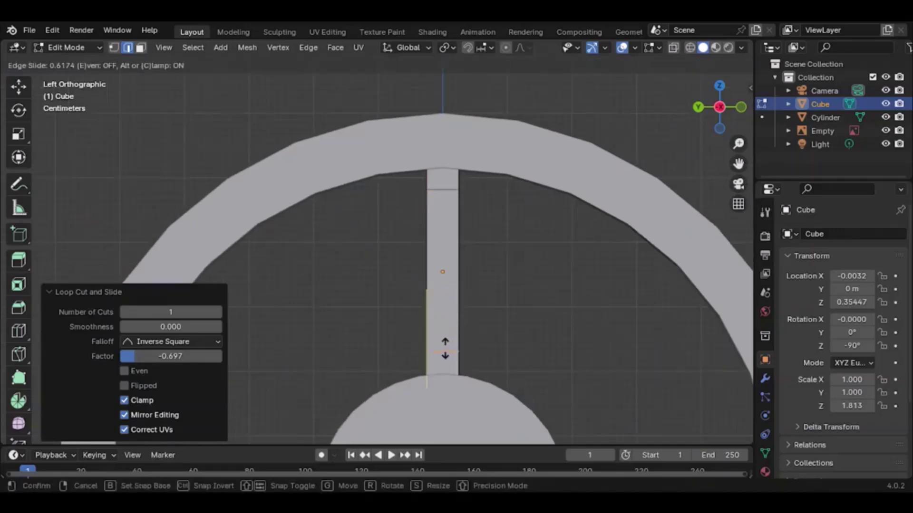
left_click(445, 349)
scroll(563, 259, "down", 2)
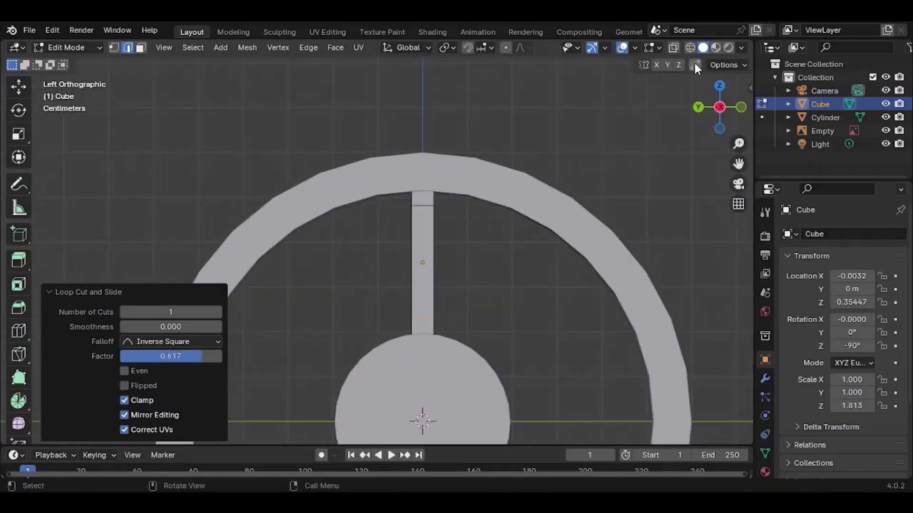
Step: Flare the spoke's hub end in see-through wireframe by moving its lower corner vertices slightly outward along Y
left_click_drag(457, 312, 391, 220)
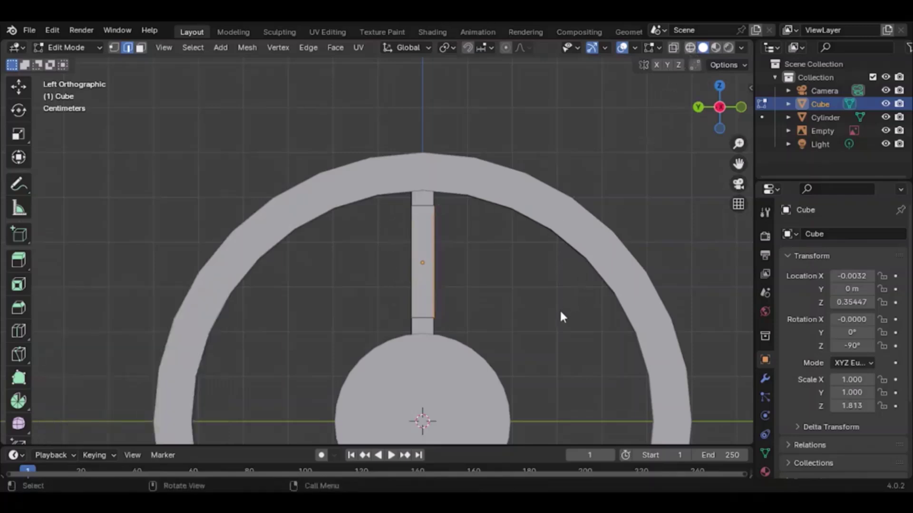
key("alt+z")
scroll(554, 338, "up", 1)
left_click(449, 365)
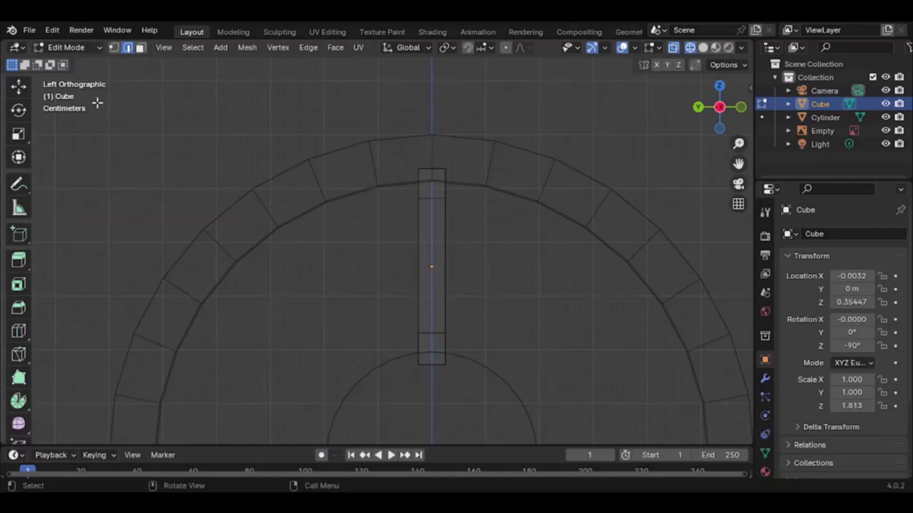
left_click(112, 48)
left_click(18, 157)
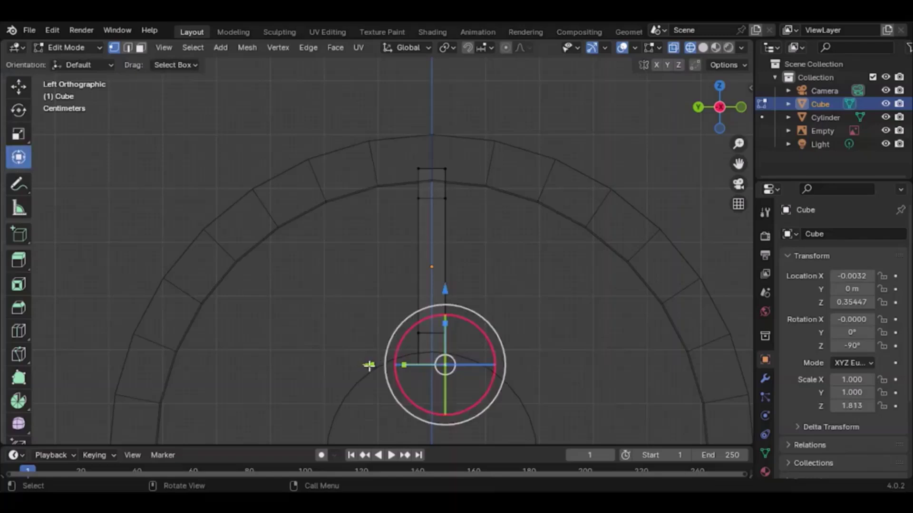
left_click_drag(369, 365, 339, 366)
left_click(332, 338)
left_click(419, 365)
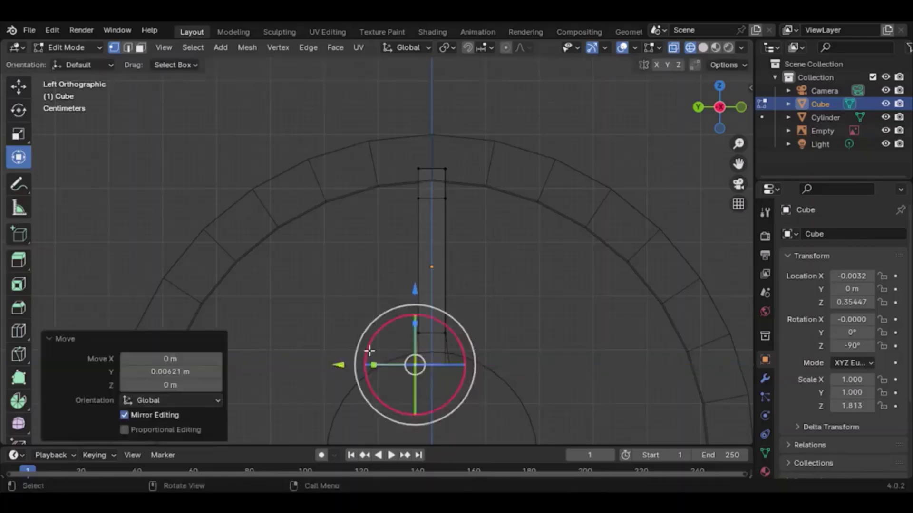
Step: Select the whole spoke mesh in solid shading and bevel its edges with a width of 0.02 m
left_click(736, 109)
left_click_drag(352, 313, 326, 212)
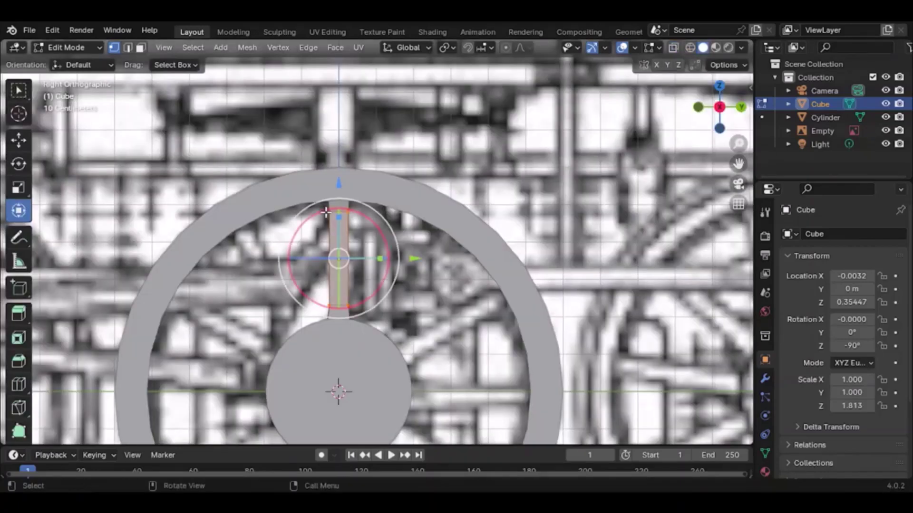
left_click(451, 292)
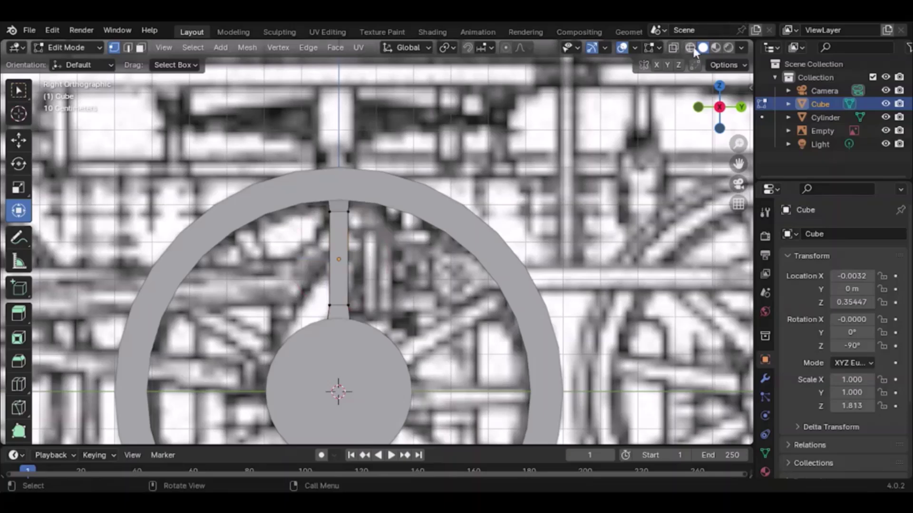
left_click_drag(731, 118, 400, 114)
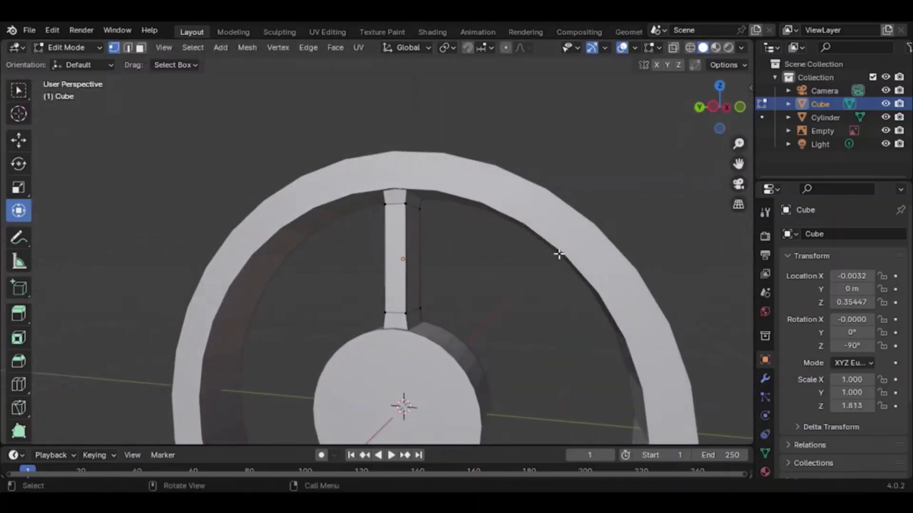
key("a")
left_click(742, 107)
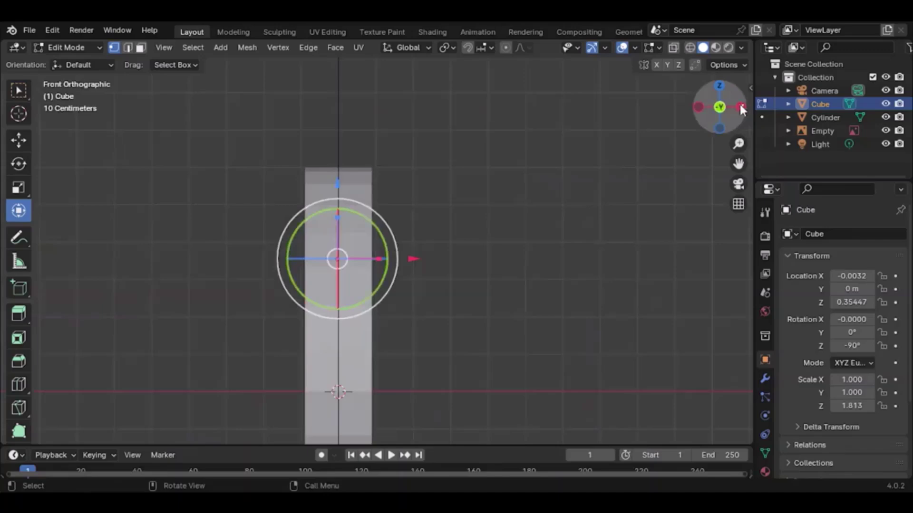
left_click(701, 107)
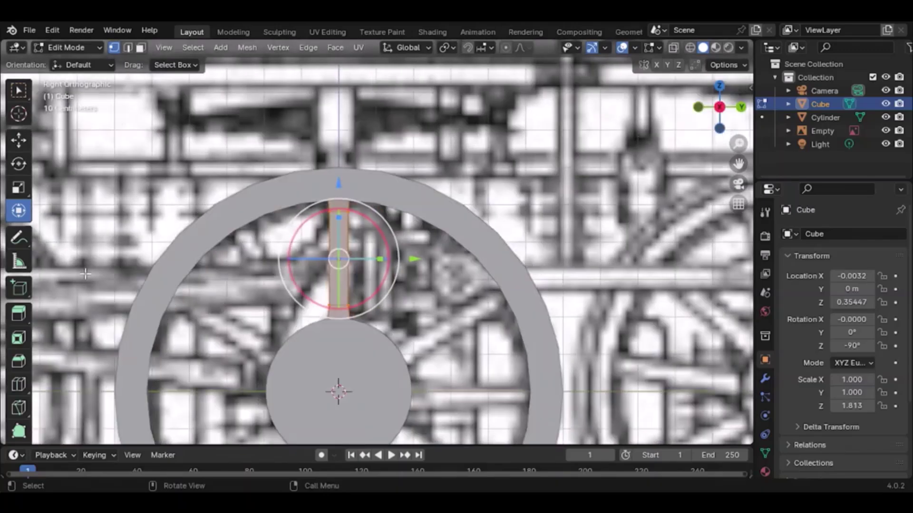
key("ctrl+b")
left_click(144, 274)
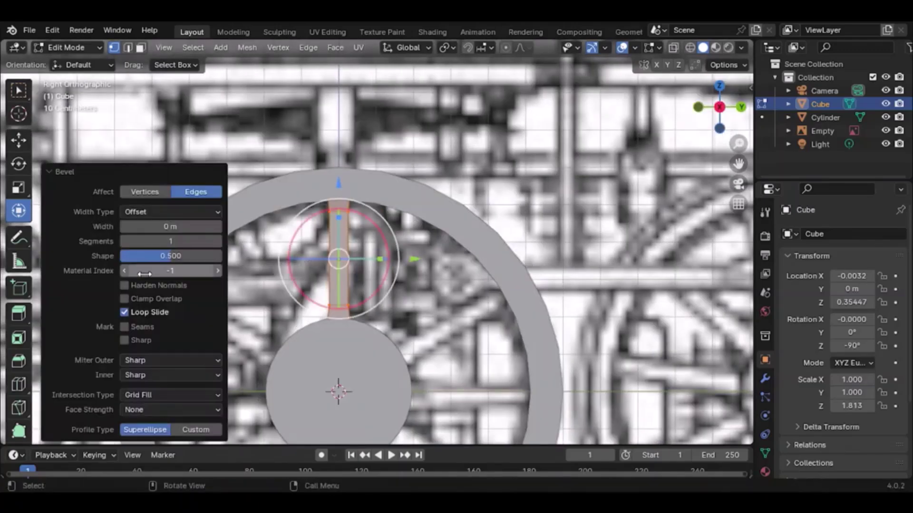
scroll(144, 274, "up", 2)
left_click(217, 228)
left_click(217, 228)
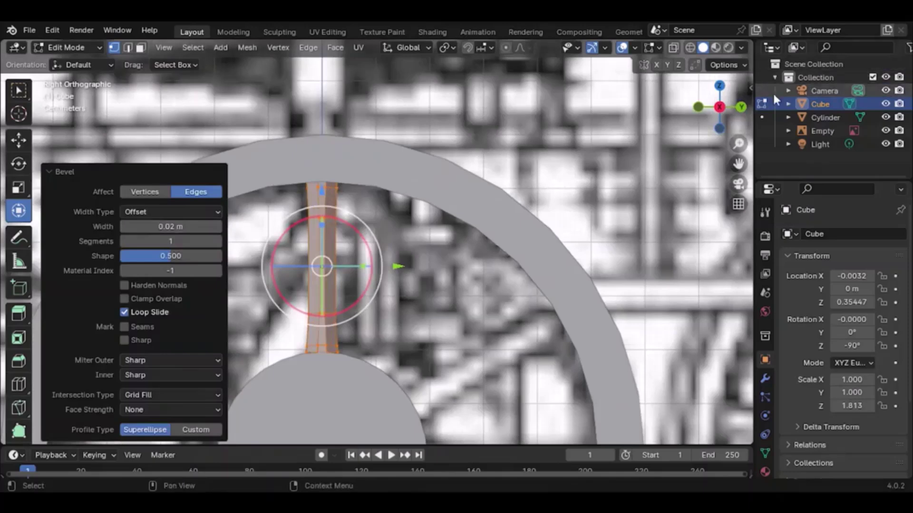
Step: Refine the spoke's bevel to width 0.01 m, 2 segments and shape 0.669, and check the rounded edges from several sides
left_click_drag(723, 124, 704, 165)
scroll(400, 246, "up", 1)
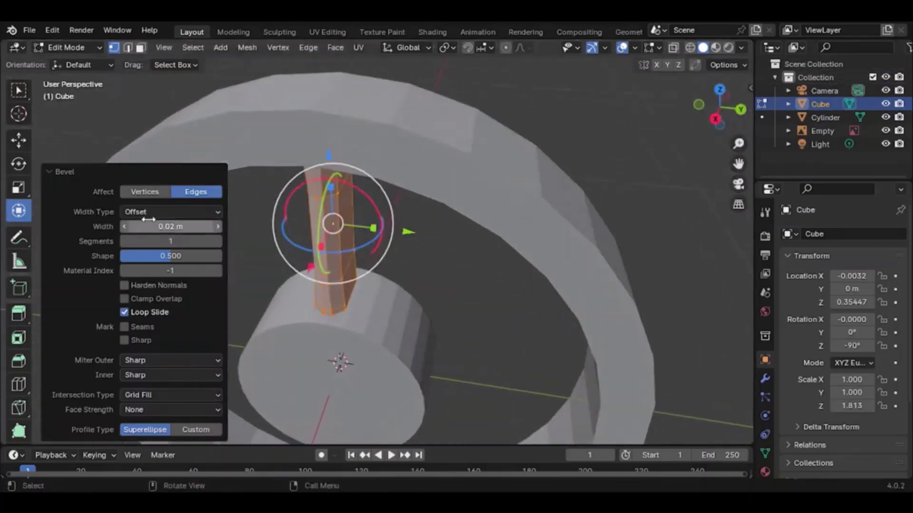
left_click(125, 227)
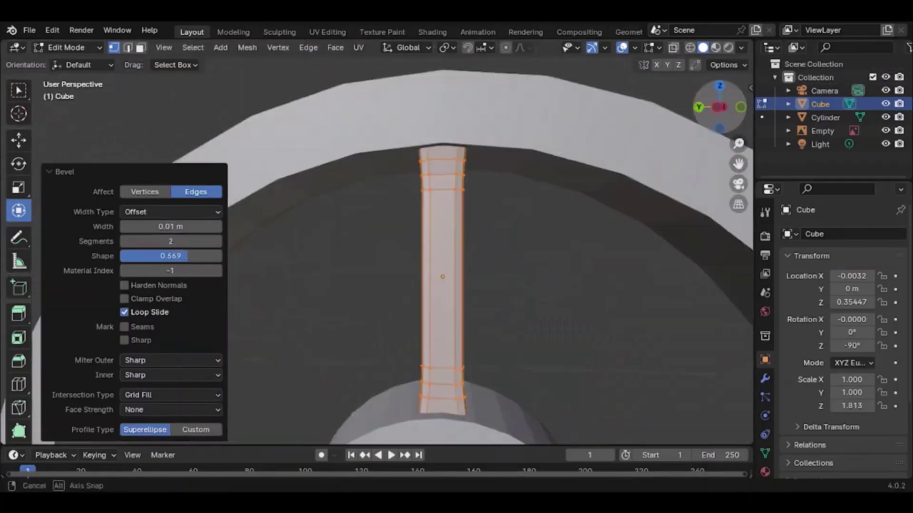
middle_click_drag(456, 266, 456, 304)
left_click_drag(632, 126, 723, 112)
left_click(723, 112)
scroll(445, 261, "down", 1)
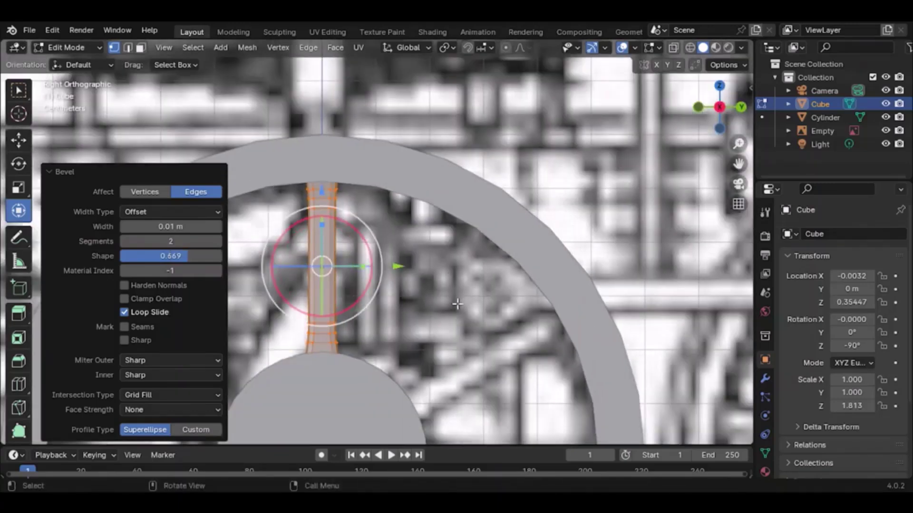
Step: Select the whole spoke mesh and spin it 360° around the 3D cursor in 12 steps
left_click(398, 290)
scroll(12, 427, "down", 1)
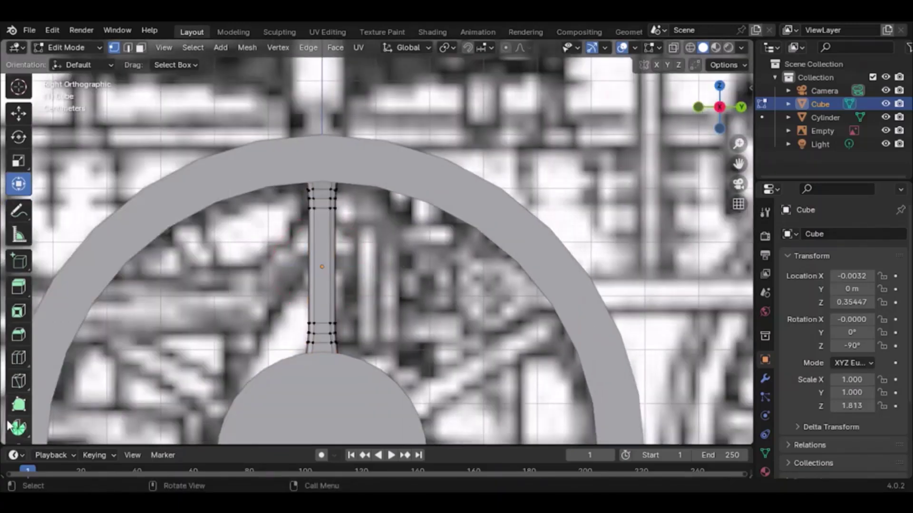
key("a")
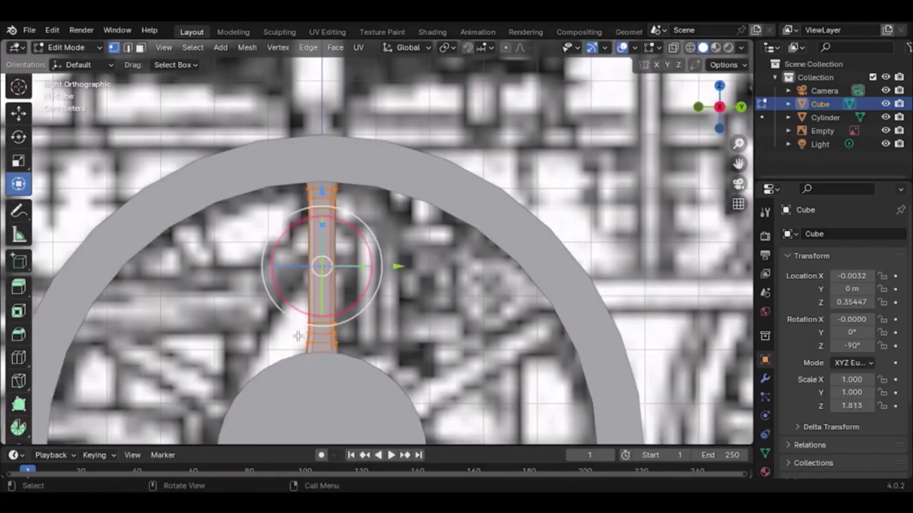
left_click(19, 428)
scroll(423, 366, "down", 4)
scroll(429, 361, "up", 1)
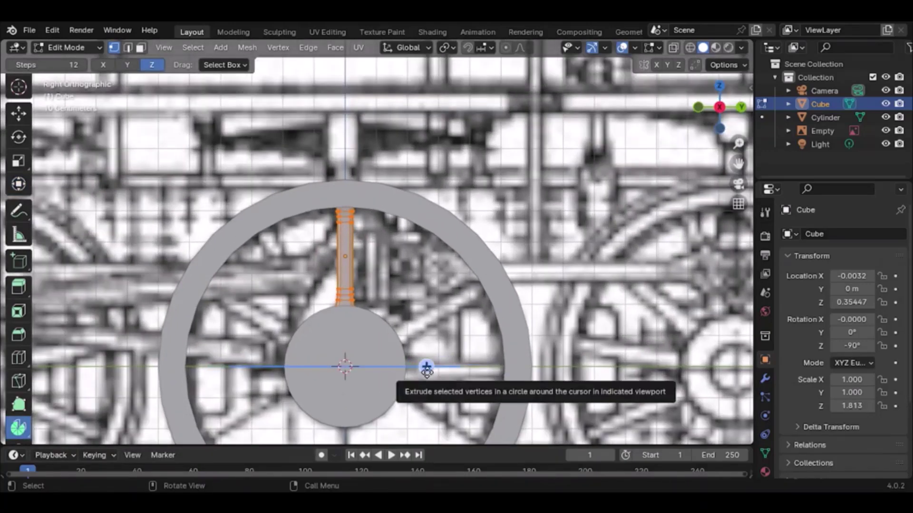
left_click(428, 368)
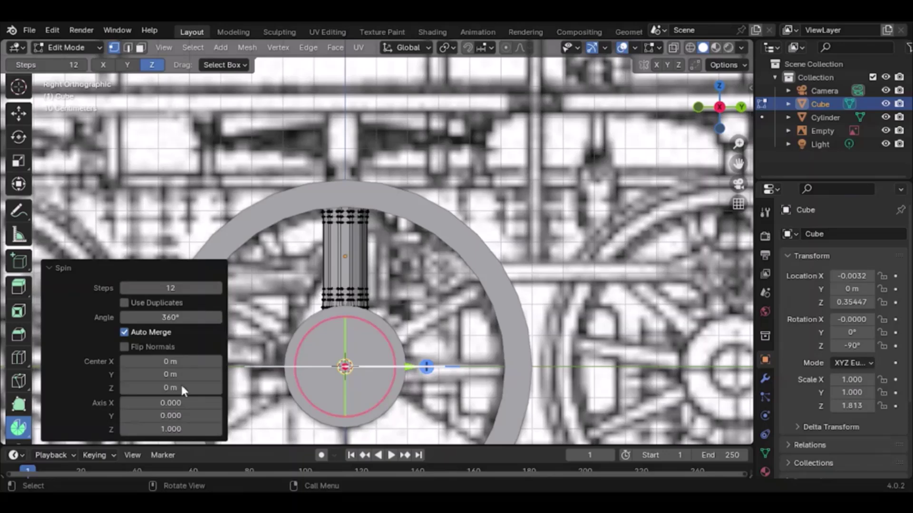
Step: Set the spin's center to X 0.01 m and Y 0 m
left_click(218, 362)
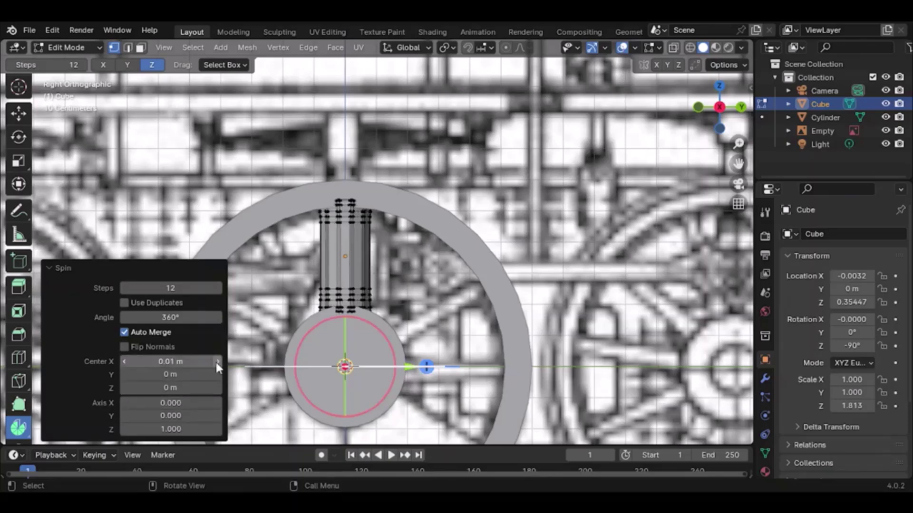
left_click(218, 375)
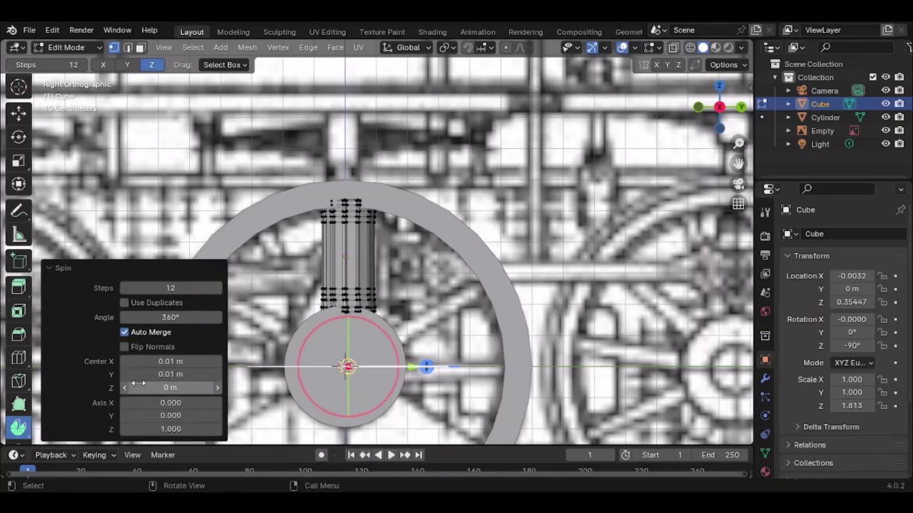
left_click(124, 375)
Step: Raise the X component of the spin axis to 1.000
left_click(218, 403)
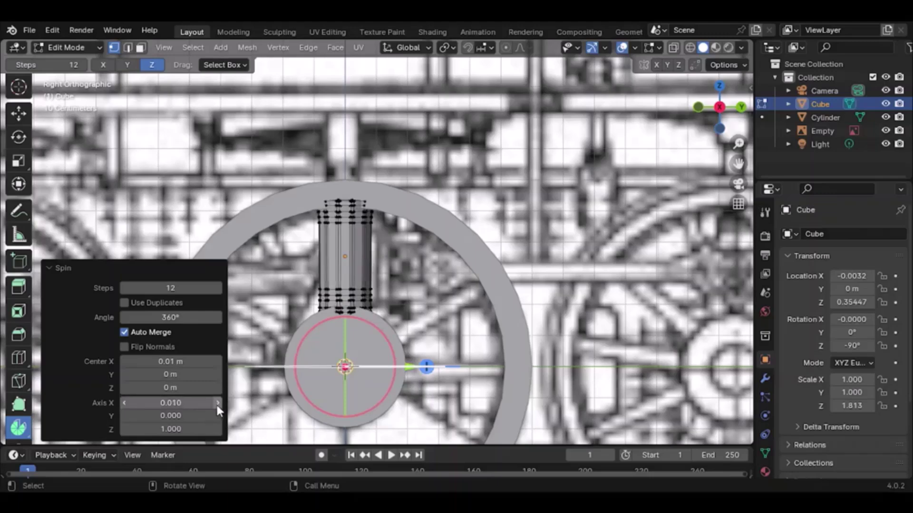
left_click(217, 404)
left_click(217, 404)
left_click(218, 404)
left_click(217, 403)
left_click(217, 404)
left_click(217, 403)
left_click(217, 403)
left_click(217, 403)
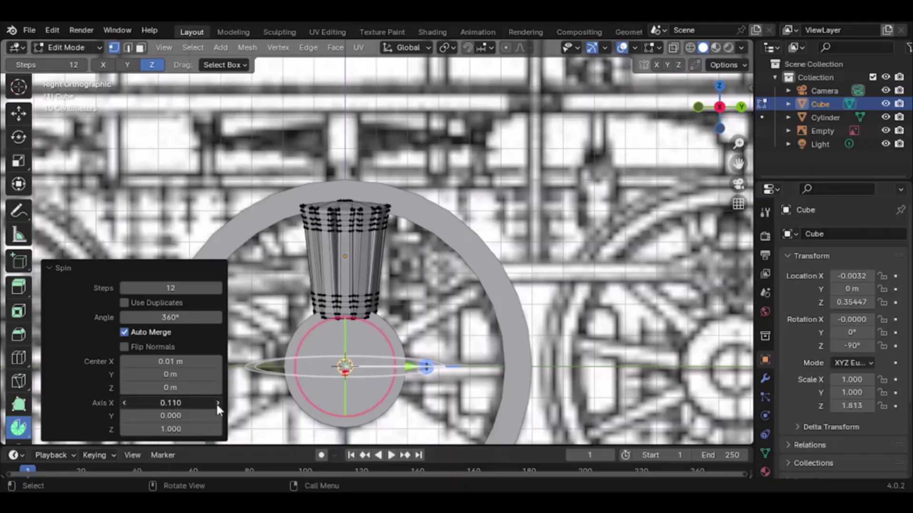
left_click(217, 403)
left_click(217, 404)
left_click(217, 404)
left_click_drag(154, 404, 266, 403)
left_click_drag(159, 404, 262, 403)
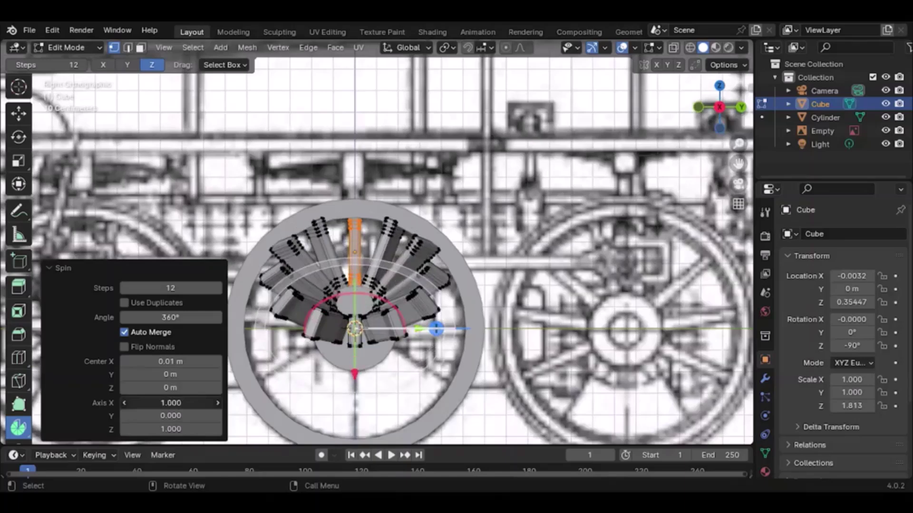
Step: Try a Y component of 0.040 for the spin axis and return it to 0
left_click(217, 418)
left_click(217, 418)
left_click(218, 419)
left_click(217, 418)
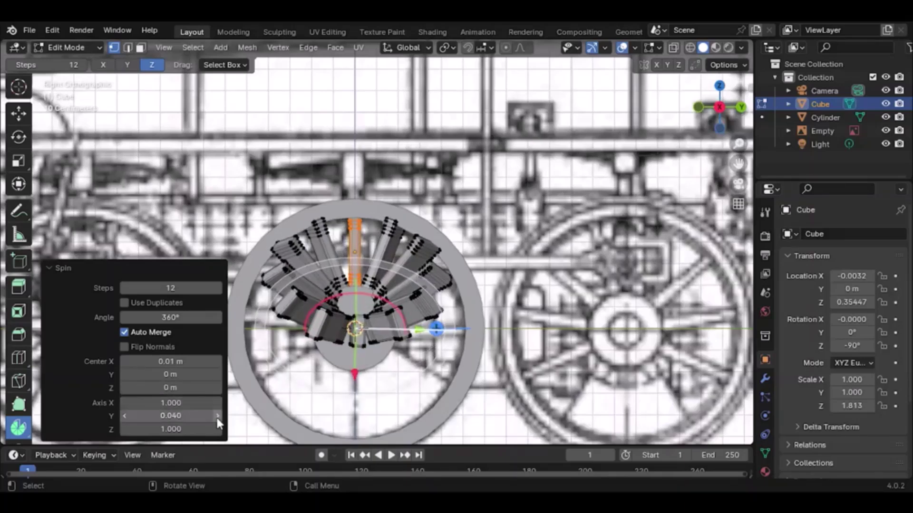
left_click(126, 415)
left_click(127, 416)
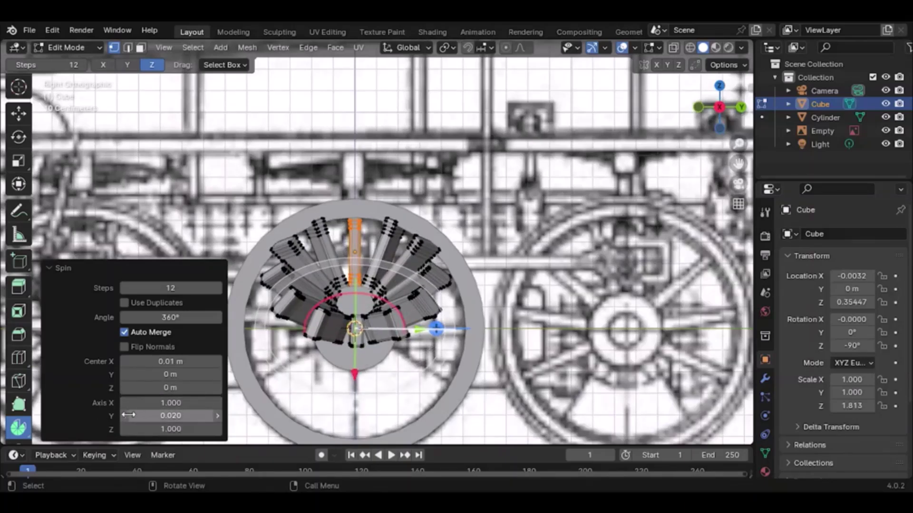
left_click(125, 416)
left_click(123, 417)
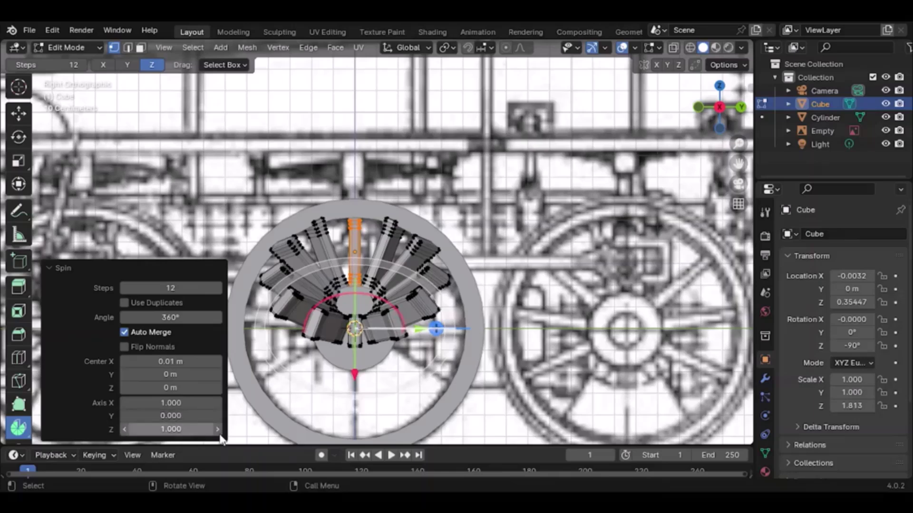
Step: Set the Z component of the spin axis to 0 so the spokes radiate in the wheel plane
left_click(218, 431)
left_click_drag(156, 430, 22, 430)
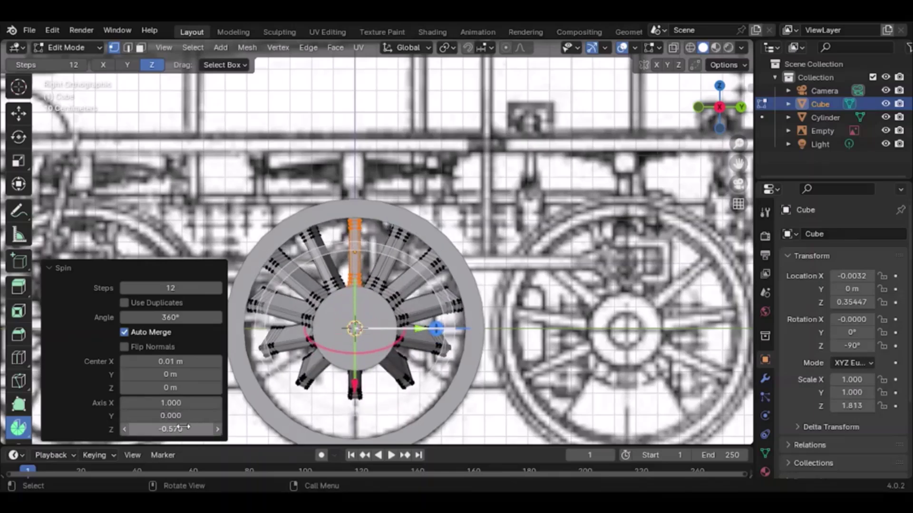
left_click(180, 429)
key("Return")
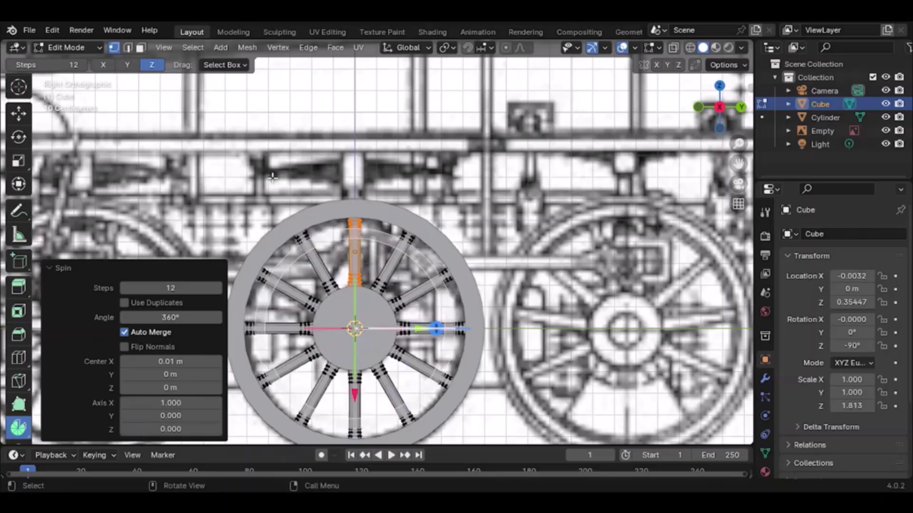
Step: Compare 11 and 10 spin steps with the spokes of the blueprint wheel, and restore 12 steps
scroll(415, 333, "down", 1)
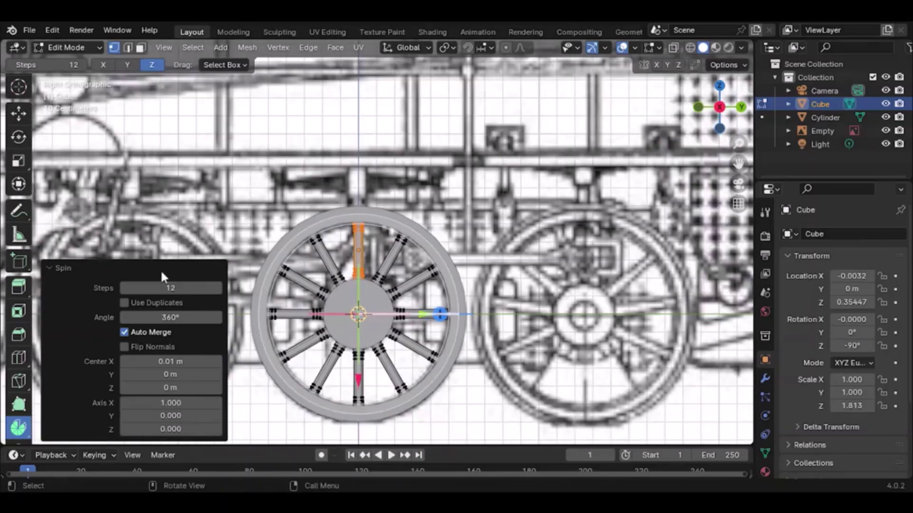
left_click(125, 289)
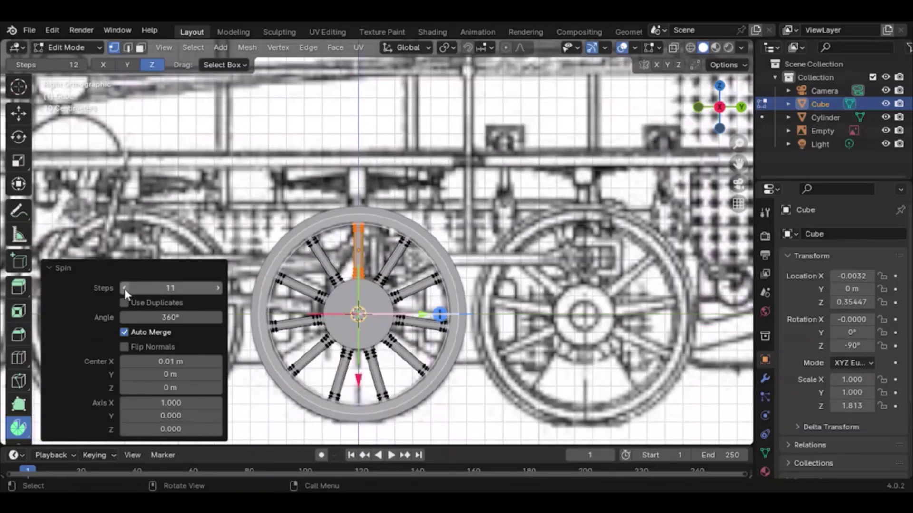
left_click(124, 289)
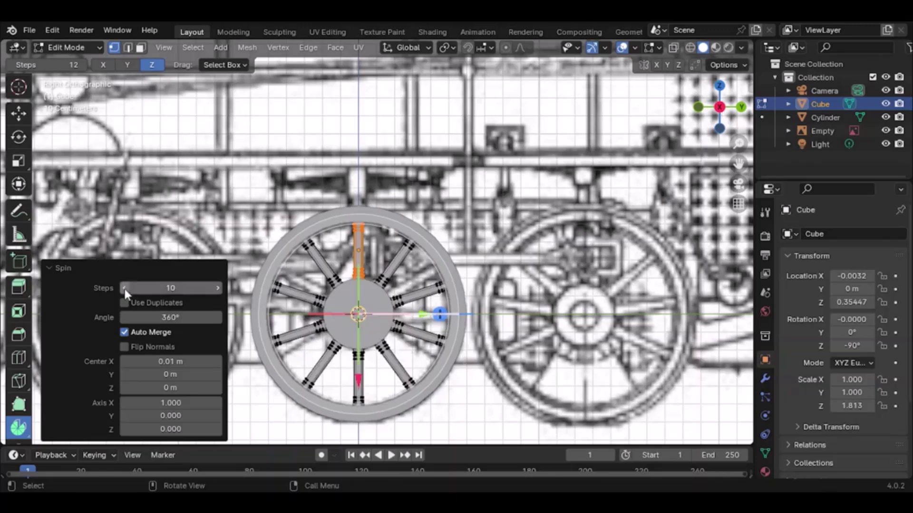
left_click(218, 288)
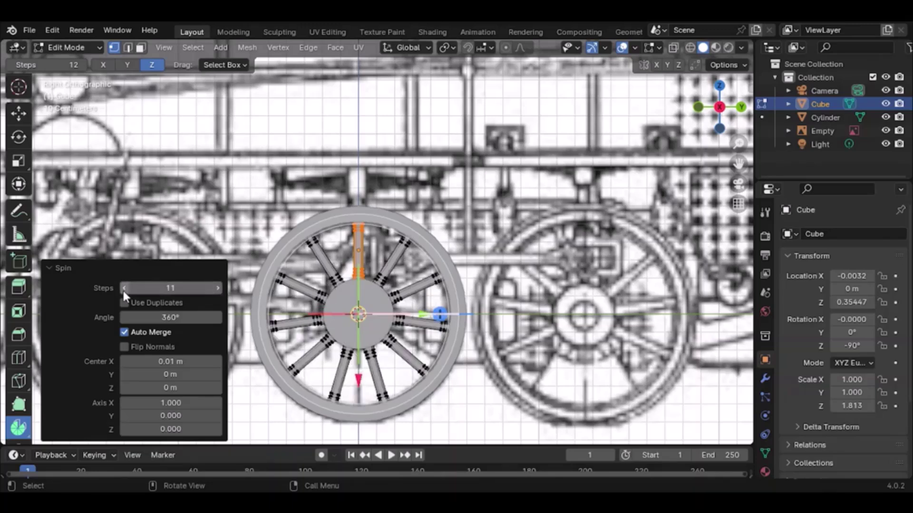
left_click(124, 290)
left_click(123, 290)
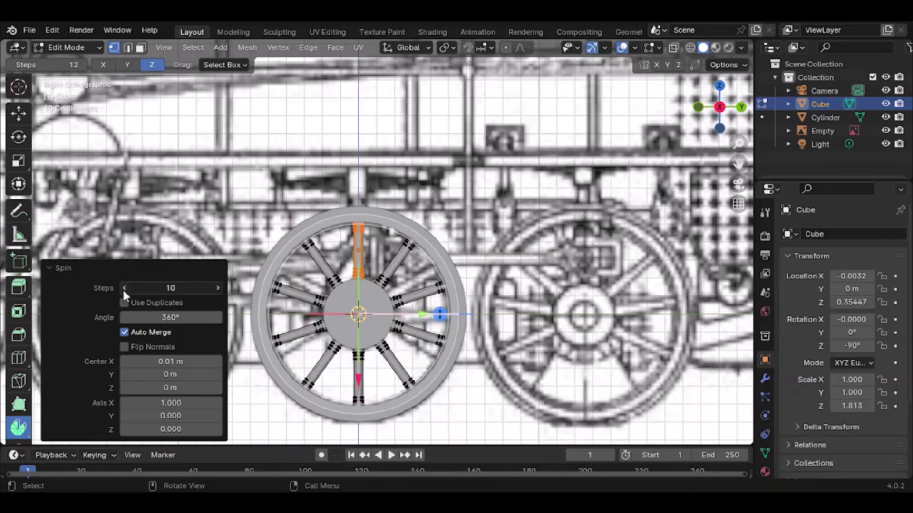
left_click(217, 288)
left_click(218, 288)
left_click(218, 288)
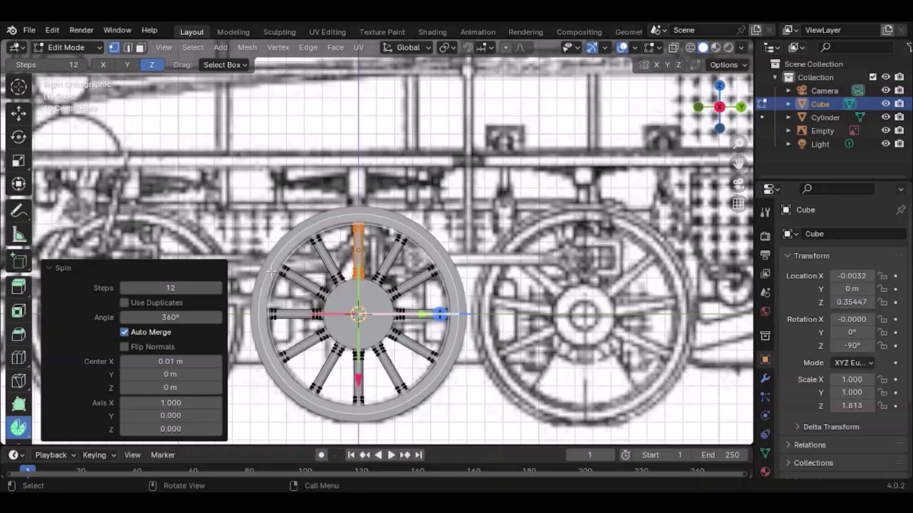
Step: Deselect the spokes, return to Object Mode and check the wheel from the opposite side before going back to the blueprint view
left_click_drag(738, 121, 889, 111)
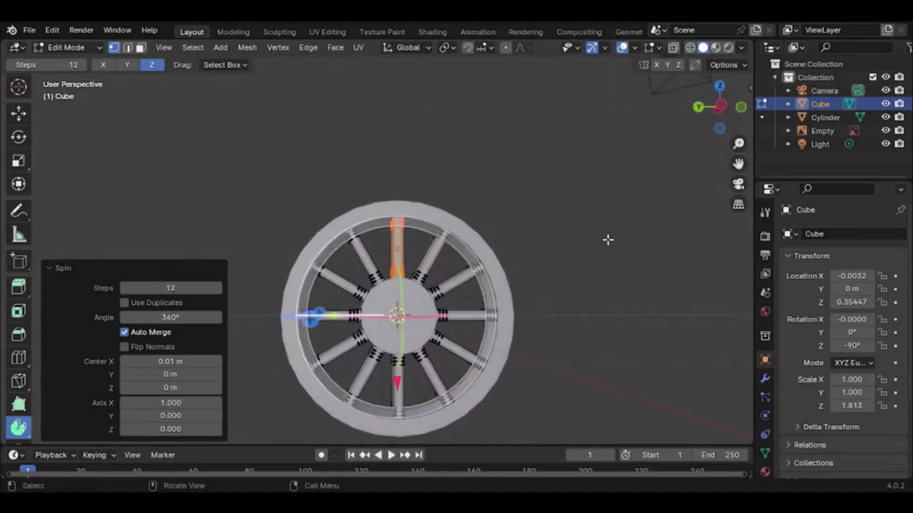
left_click(607, 240)
left_click(94, 48)
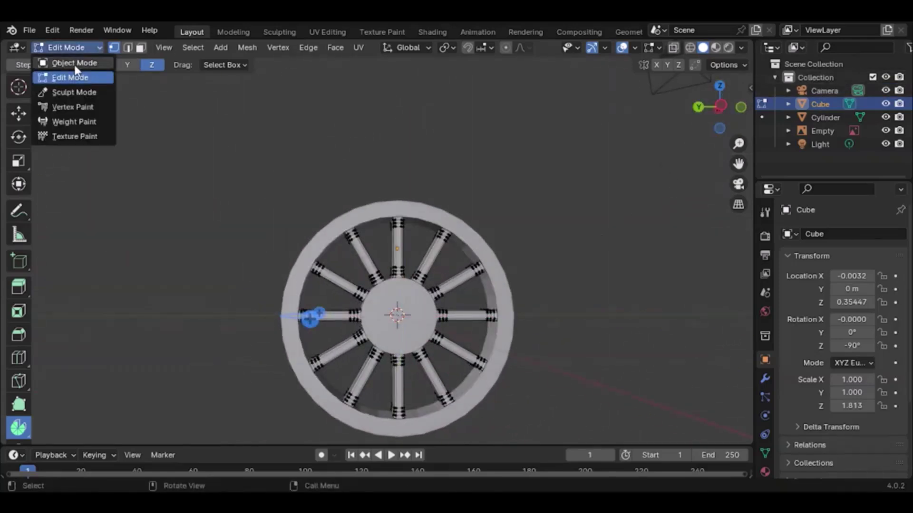
left_click(72, 61)
left_click_drag(733, 119, 709, 130)
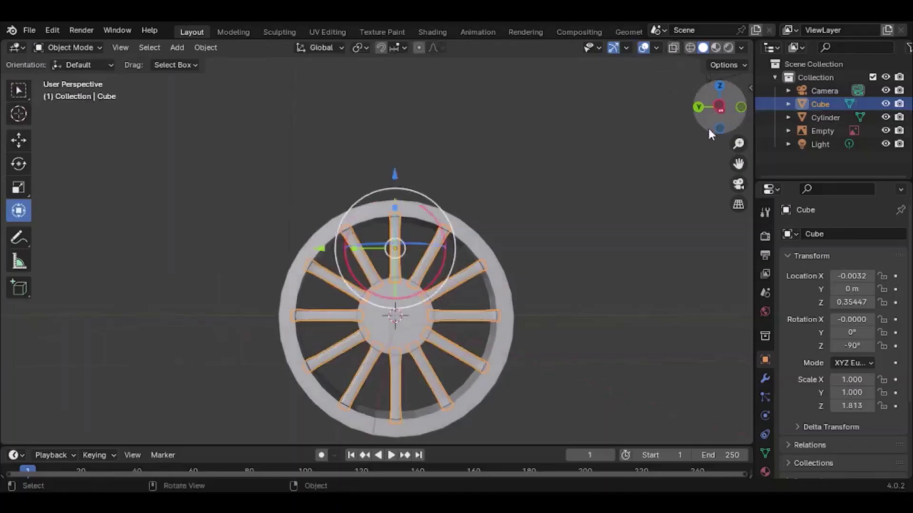
left_click(719, 106)
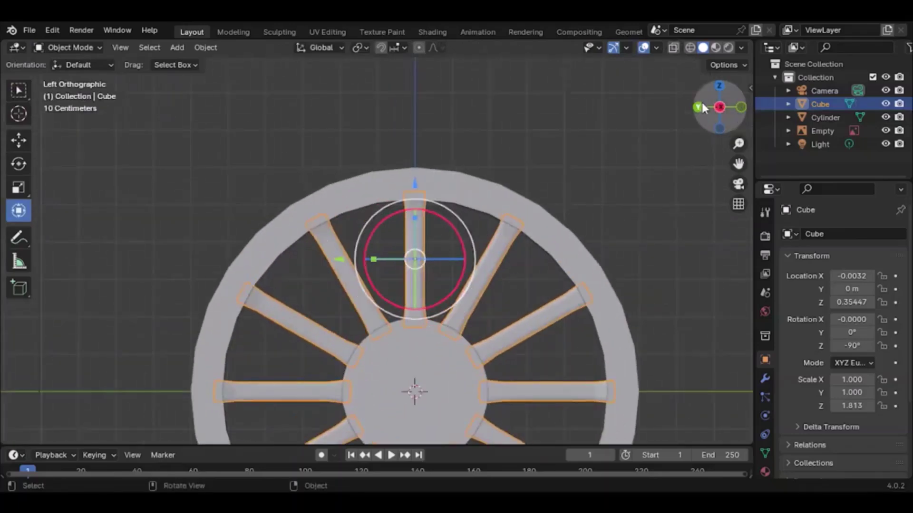
left_click(719, 107)
scroll(590, 192, "up", 1)
left_click(551, 176)
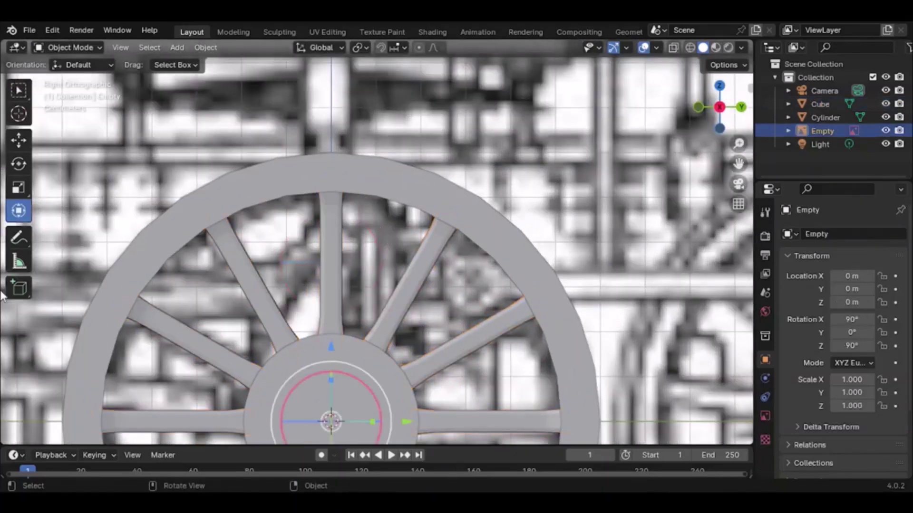
Step: Draw a thin 32-vertex cylinder on the hub's front face, centered at about X 0.106 m, Y 0.024 m, Z -0.019 m
left_click(25, 289)
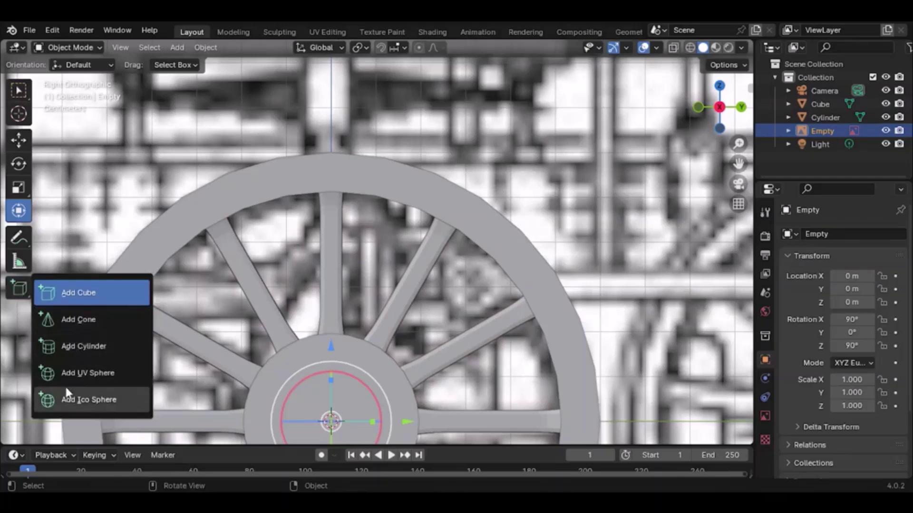
left_click(81, 355)
scroll(228, 347, "down", 2)
left_click_drag(313, 333, 392, 412)
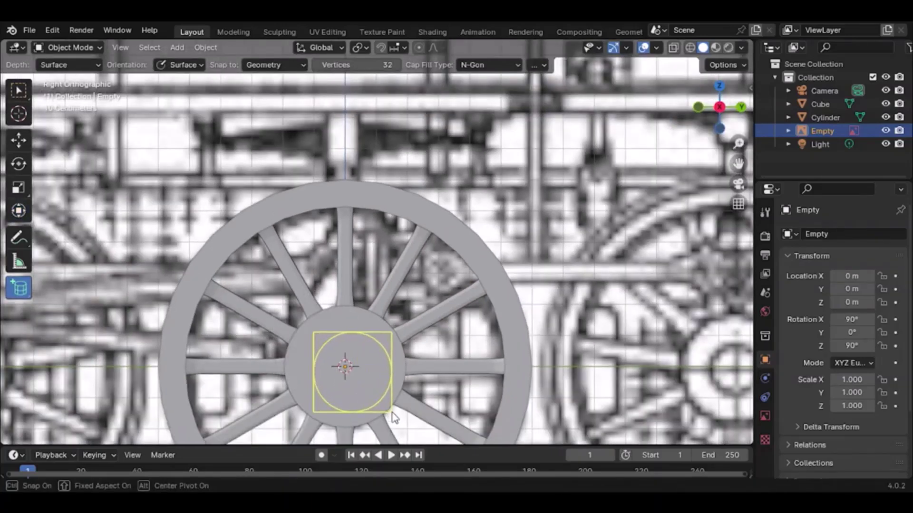
left_click(390, 396)
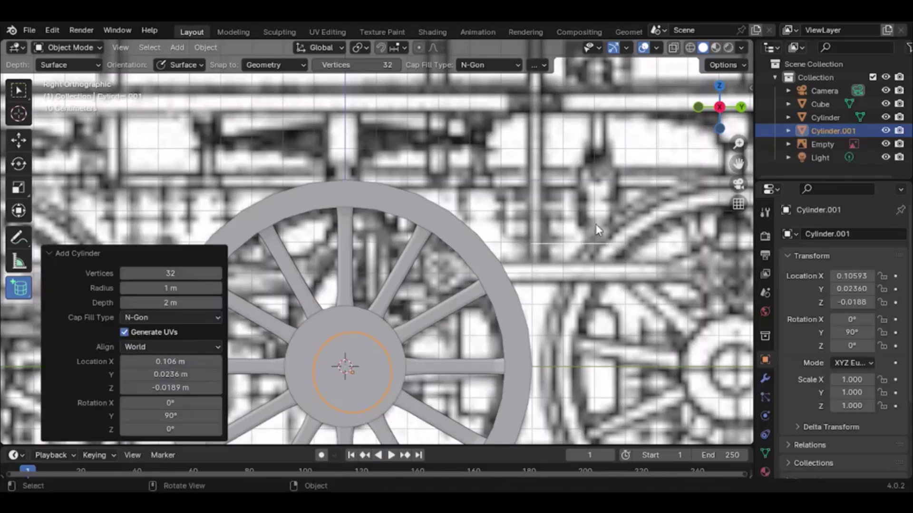
Step: Check the new cylinder's thickness against the wheel in the back view and select it with the Transform tool
left_click(720, 109)
left_click(692, 104)
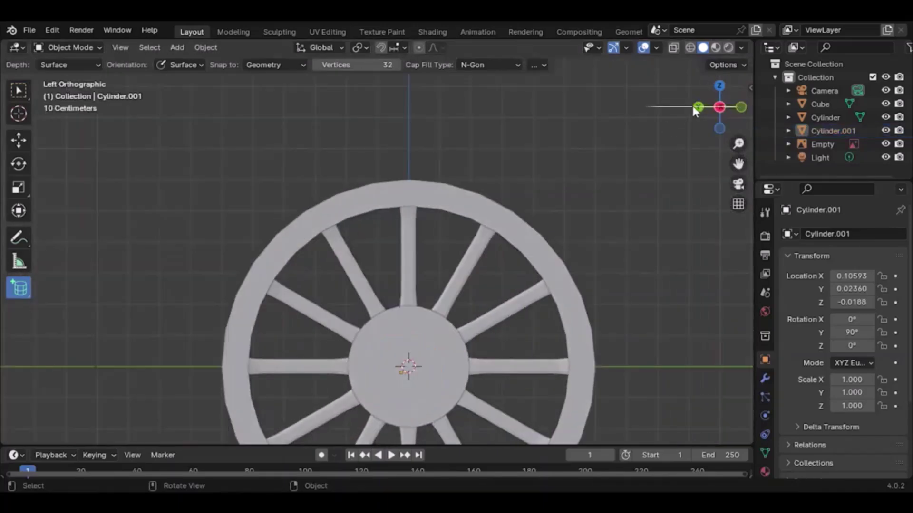
left_click(700, 112)
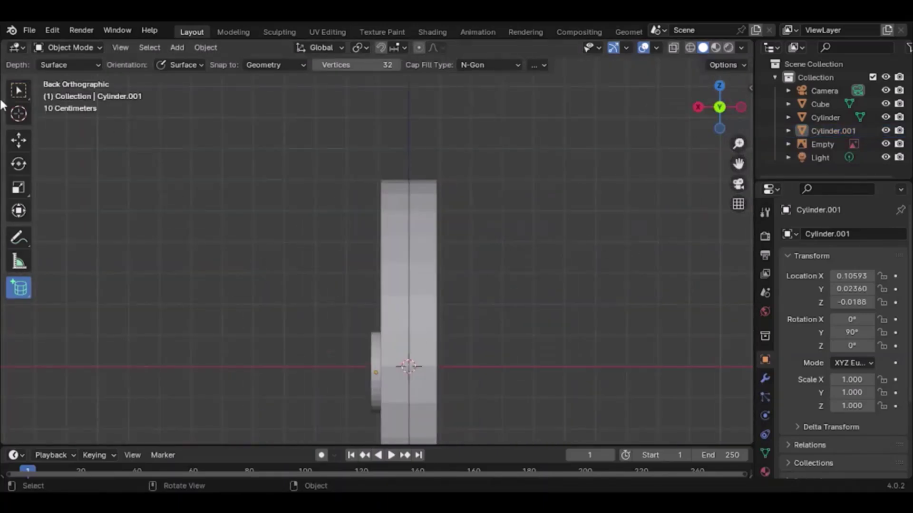
left_click(19, 211)
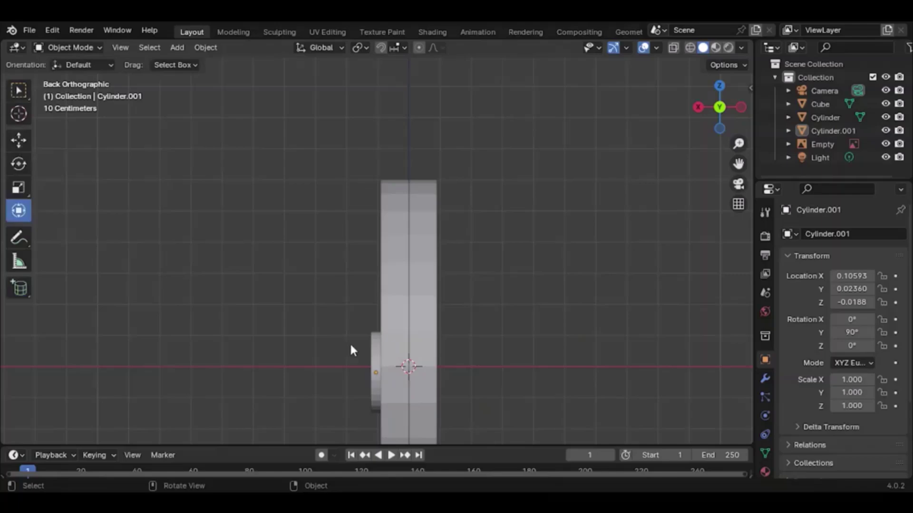
left_click(383, 341)
left_click(698, 107)
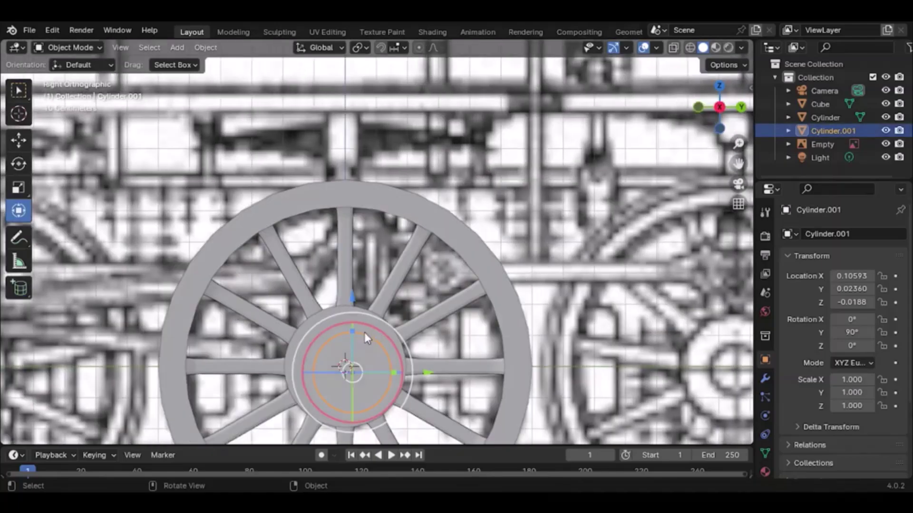
Step: Try stretching the cylinder along Y by a factor of 1.291 and reset its Y scale to 1
left_click_drag(393, 372, 407, 370)
left_click(841, 393)
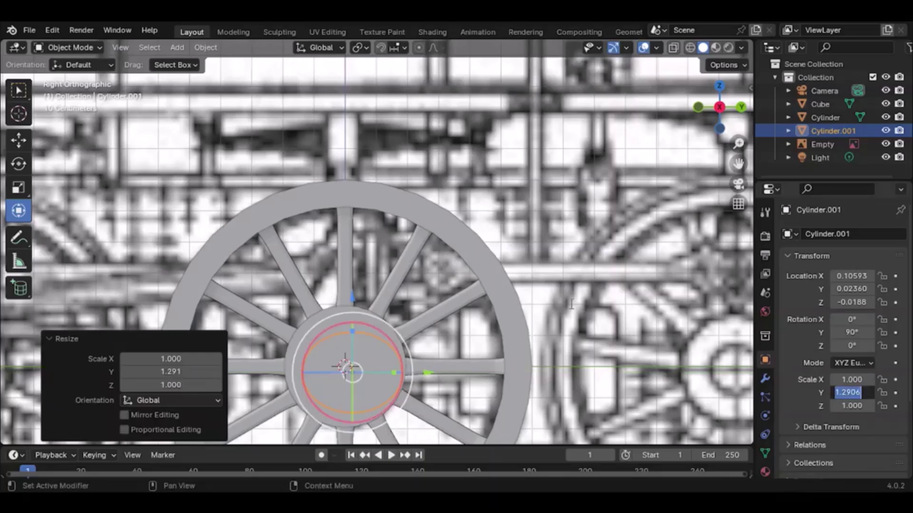
type("1")
key("Return")
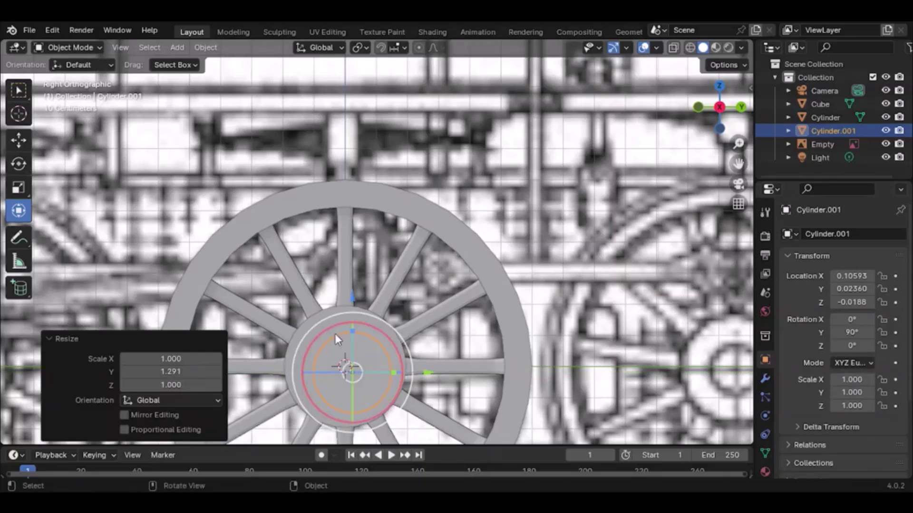
Step: Move the cylinder from the hub onto the upper vertical spoke, by about 0.309 m in Z and -0.019 m in Y
left_click_drag(355, 370, 347, 275)
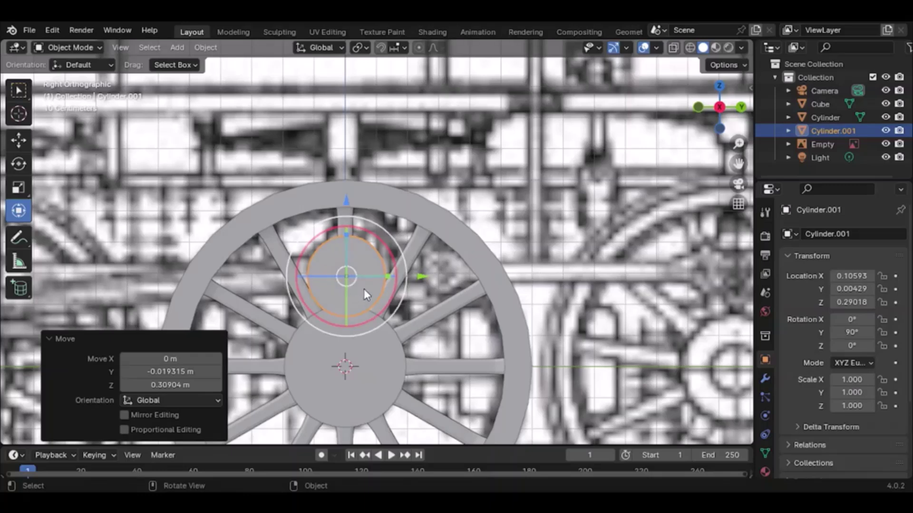
Step: Enlarge the cylinder over the upper spoke by a factor of 1.162 in Y and Z
left_click_drag(364, 290, 363, 291)
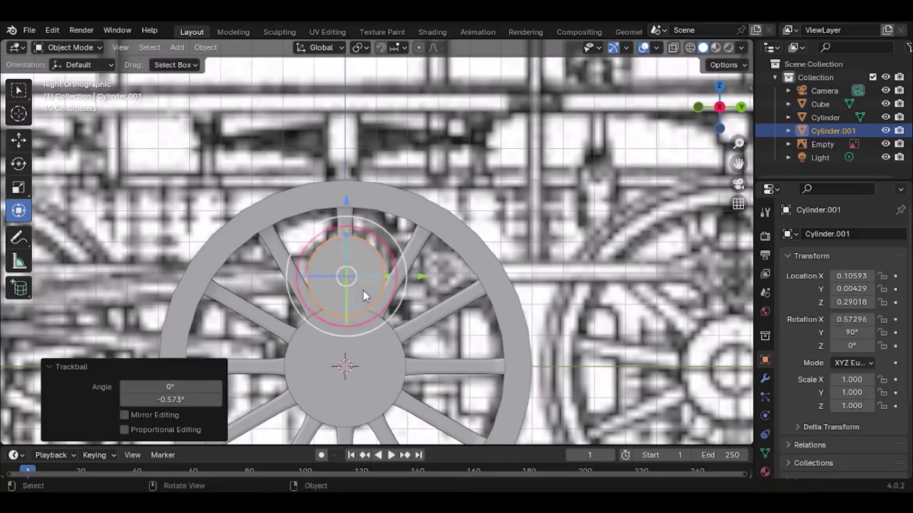
left_click(17, 189)
left_click_drag(375, 248, 380, 243)
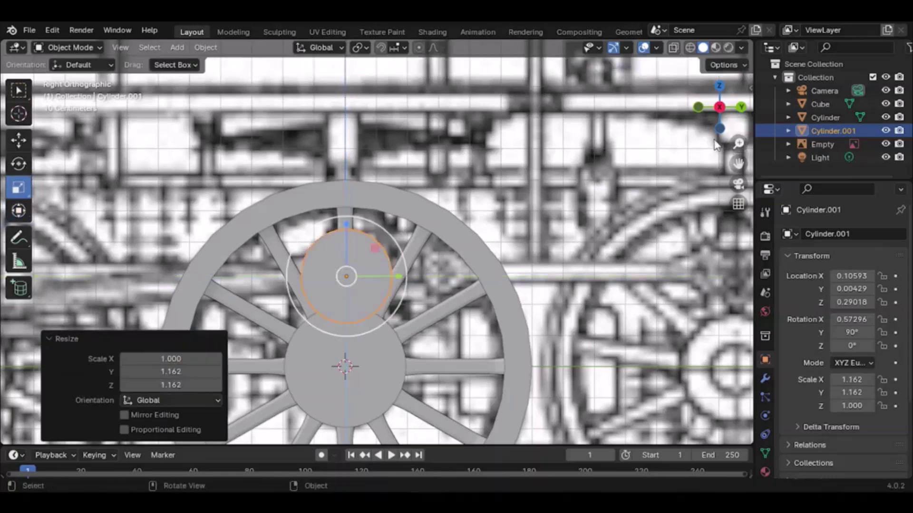
Step: Thicken the cylinder to a local Z scale of about 5.395 and move it into the wheel at about X 0.00077 m
left_click(740, 107)
left_click_drag(324, 272, 83, 260)
left_click(285, 261)
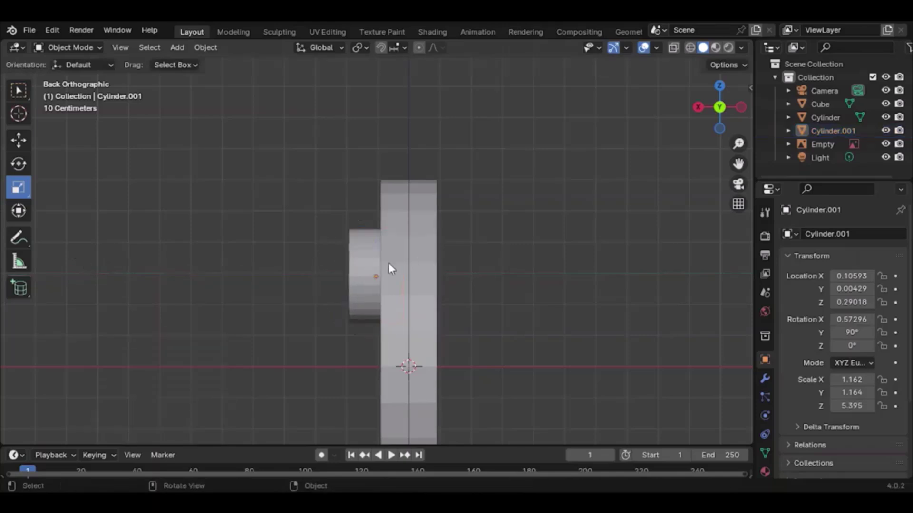
left_click(368, 259)
left_click(17, 140)
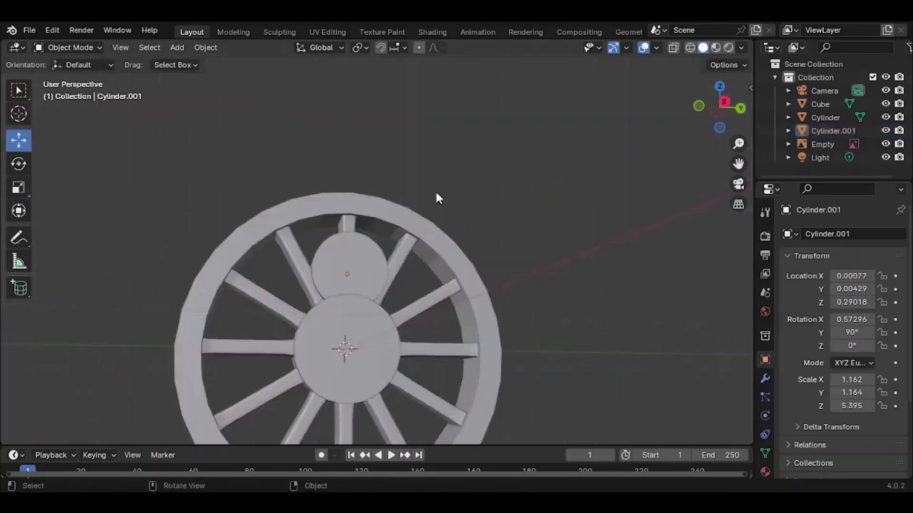
Step: In Edit Mode, move a vertex on the cylinder's left edge down about 0.22 m in Z, over the hub
left_click(88, 48)
left_click(78, 77)
scroll(672, 206, "up", 1)
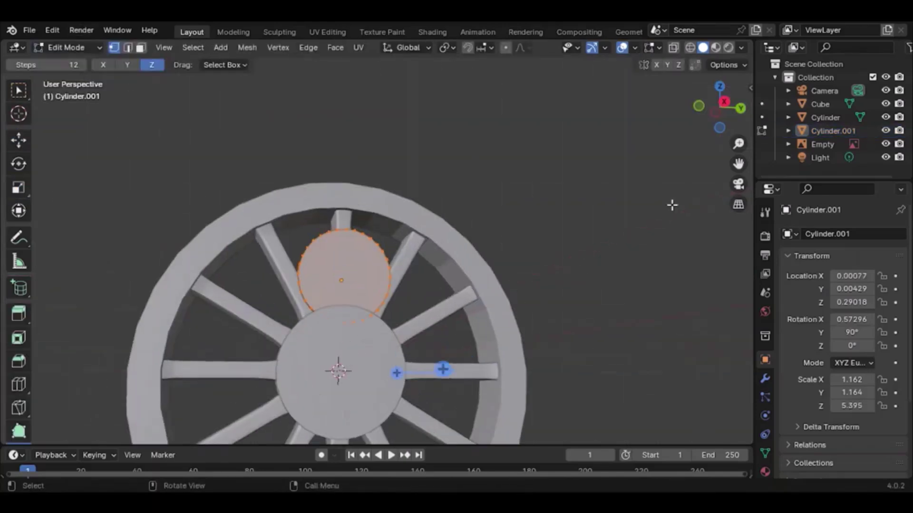
left_click_drag(724, 127, 619, 203)
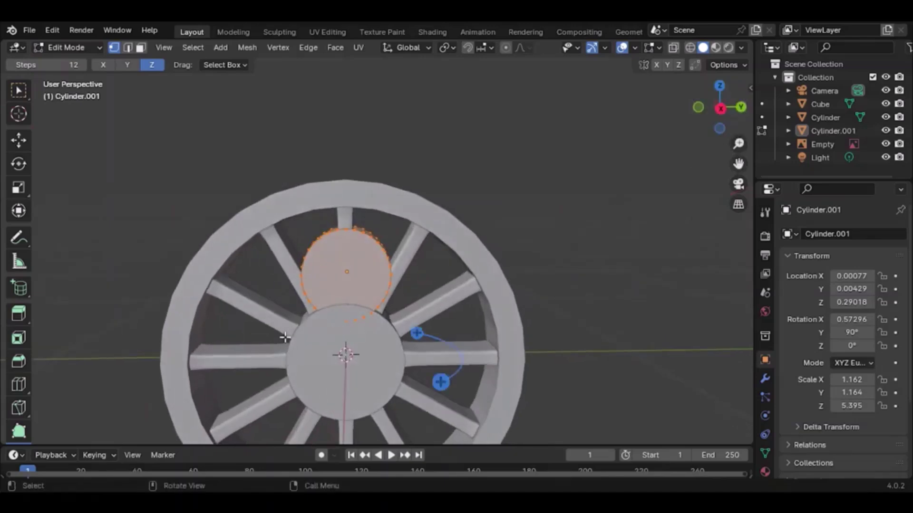
left_click_drag(731, 124, 723, 110)
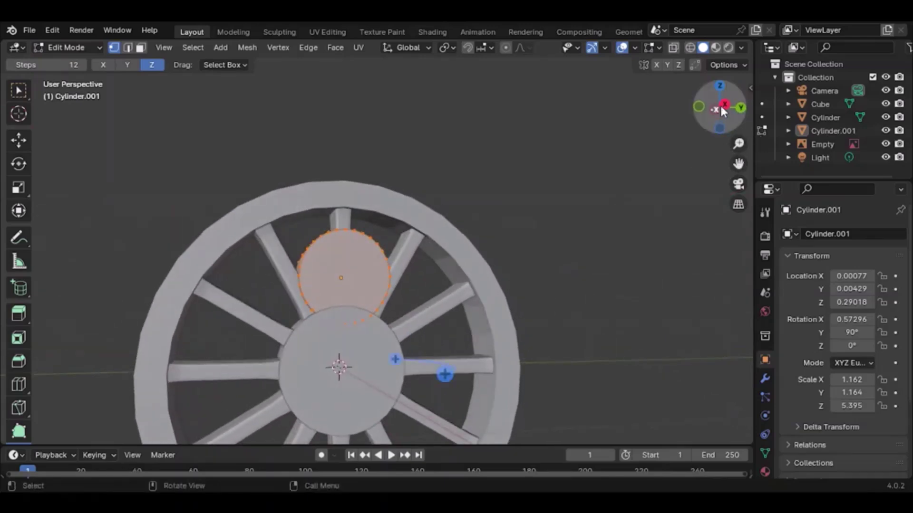
left_click(723, 110)
scroll(300, 330, "up", 2)
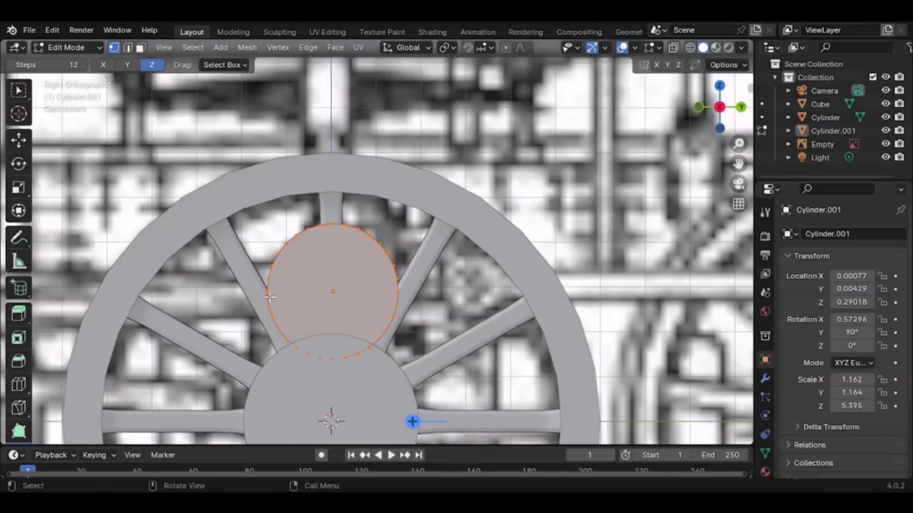
scroll(270, 298, "down", 1)
left_click(286, 295)
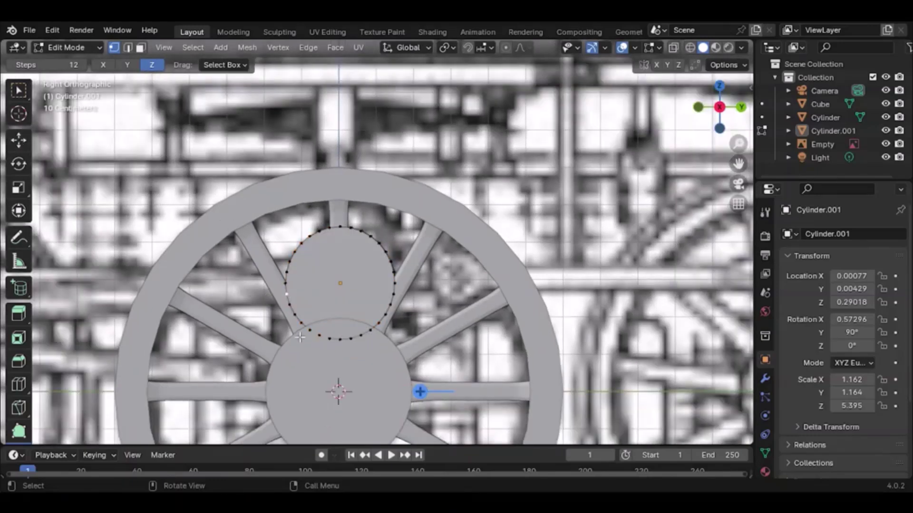
left_click(15, 142)
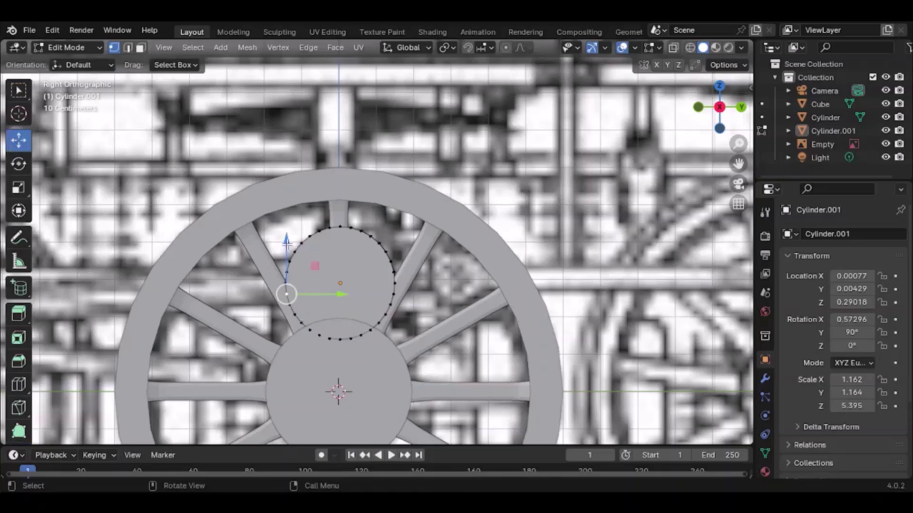
left_click_drag(286, 243, 287, 326)
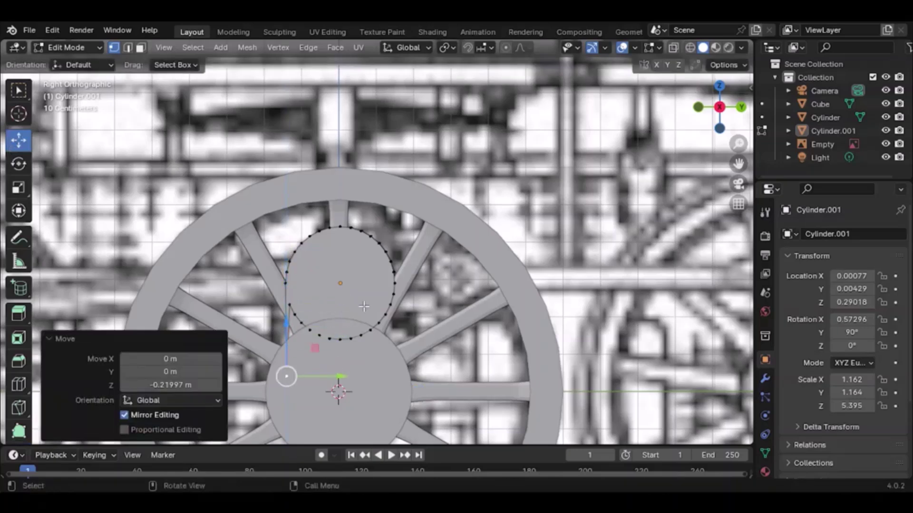
Step: Pull the cylinder's lower vertices down behind the hub, shift the right one about 0.034 m in Y, and return to Object Mode
left_click(395, 284)
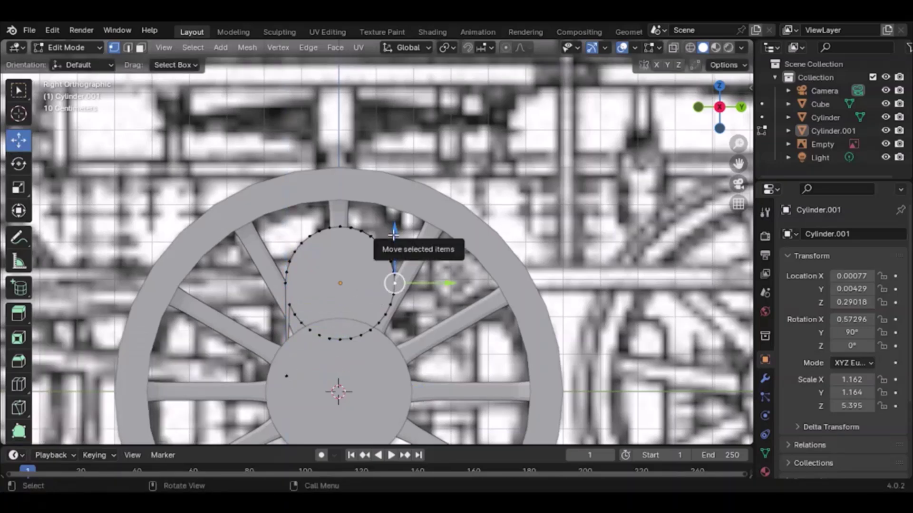
left_click_drag(394, 240, 389, 363)
key("ctrl+z")
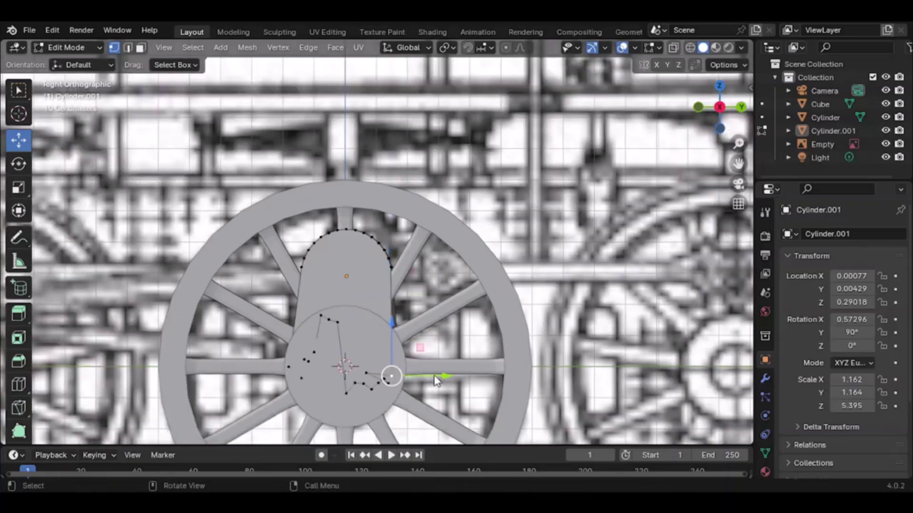
left_click_drag(433, 378, 450, 377)
left_click_drag(723, 126, 428, 131)
left_click_drag(720, 109, 705, 113)
left_click(704, 111)
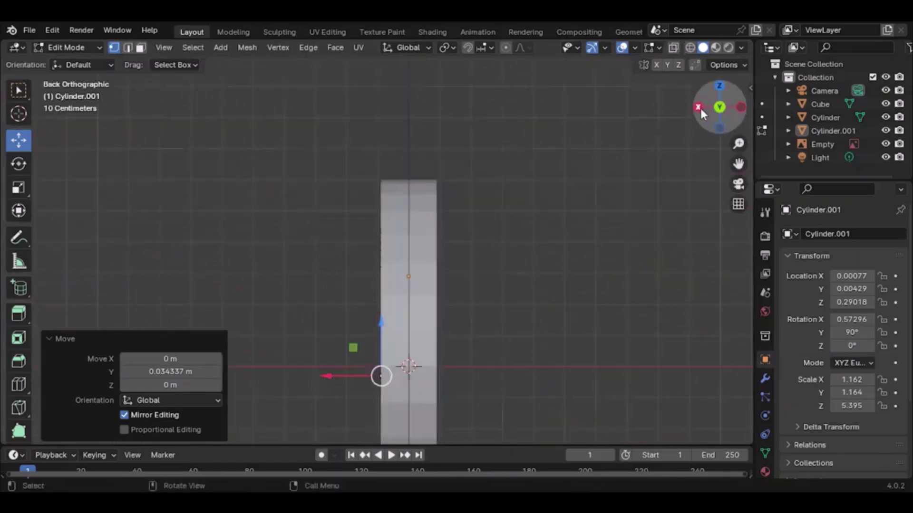
left_click(700, 107)
scroll(342, 302, "up", 2)
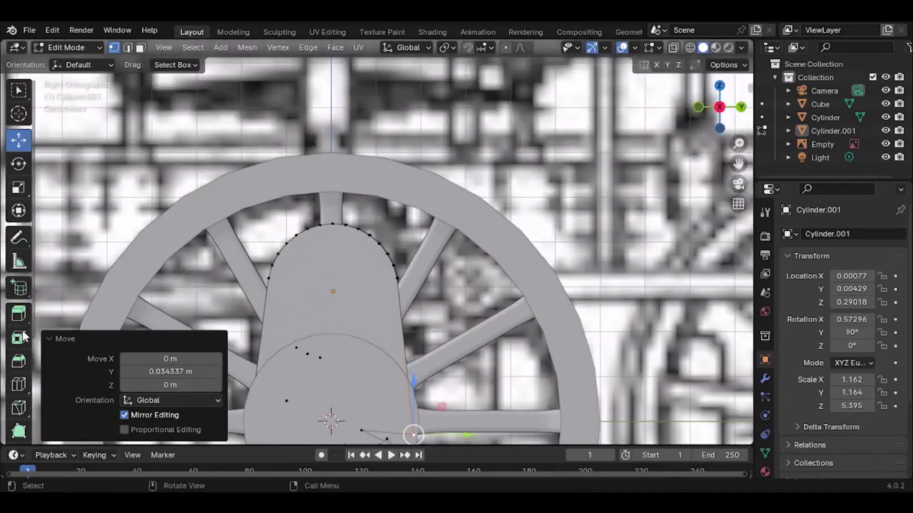
left_click(95, 50)
left_click(91, 63)
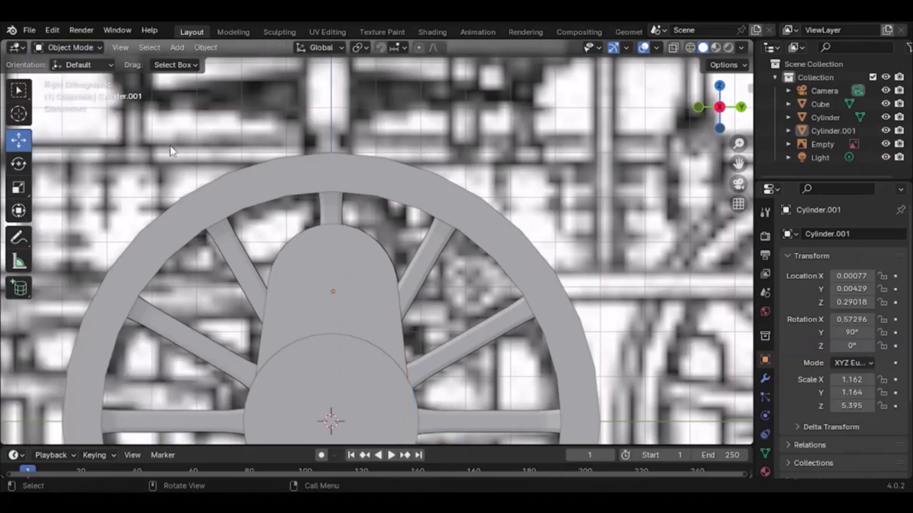
Step: Draw a 32-vertex cylinder on the upper part of the elongated boss, centered at about X 0.134 m, Y 0.012 m, Z 0.294 m
left_click(18, 295)
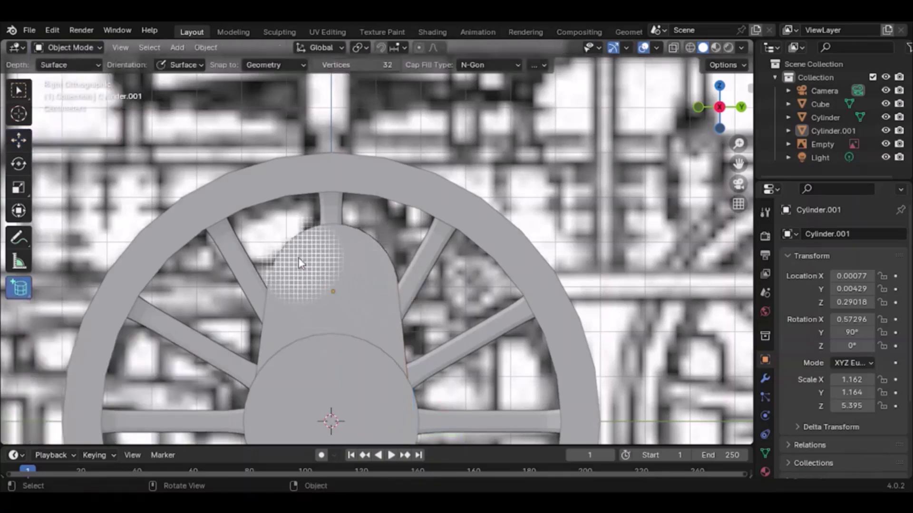
left_click_drag(298, 252, 377, 327)
left_click(391, 281)
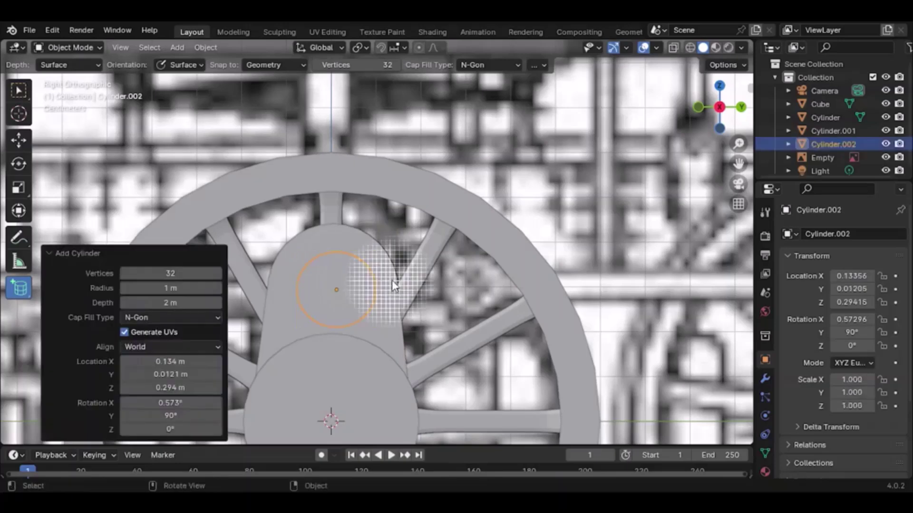
Step: Set the new cylinder's X and Y scale to 1.2
left_click(740, 105)
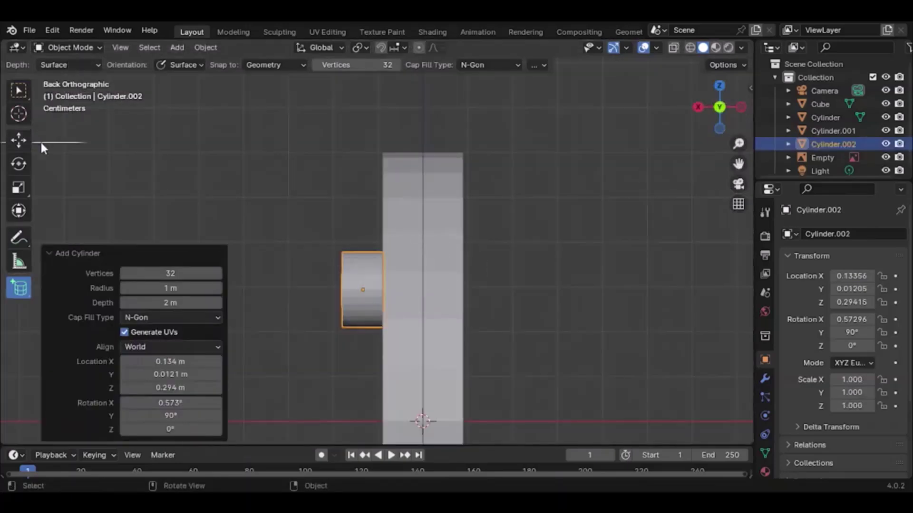
left_click(17, 142)
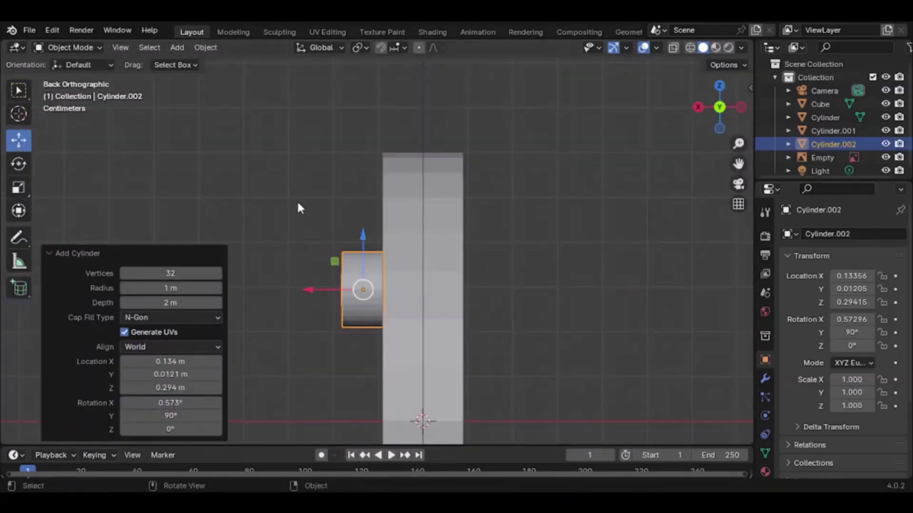
left_click(19, 210)
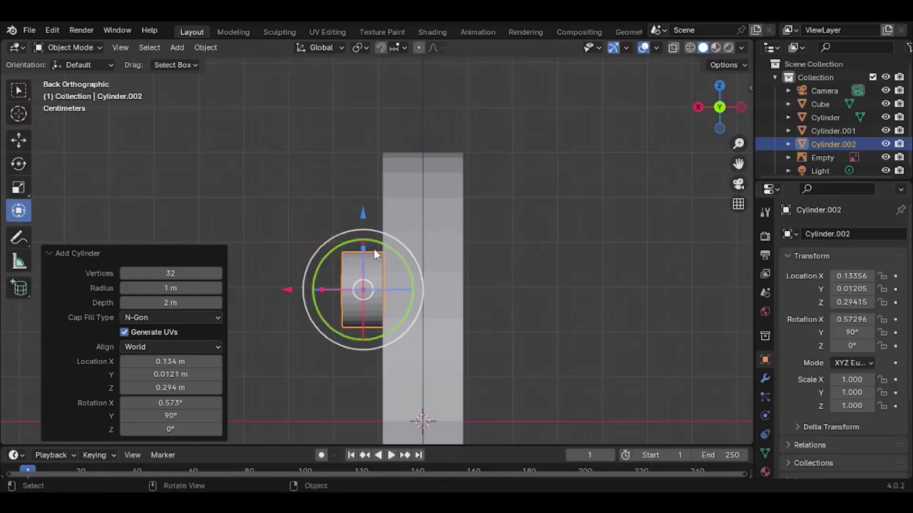
left_click_drag(363, 247, 365, 236)
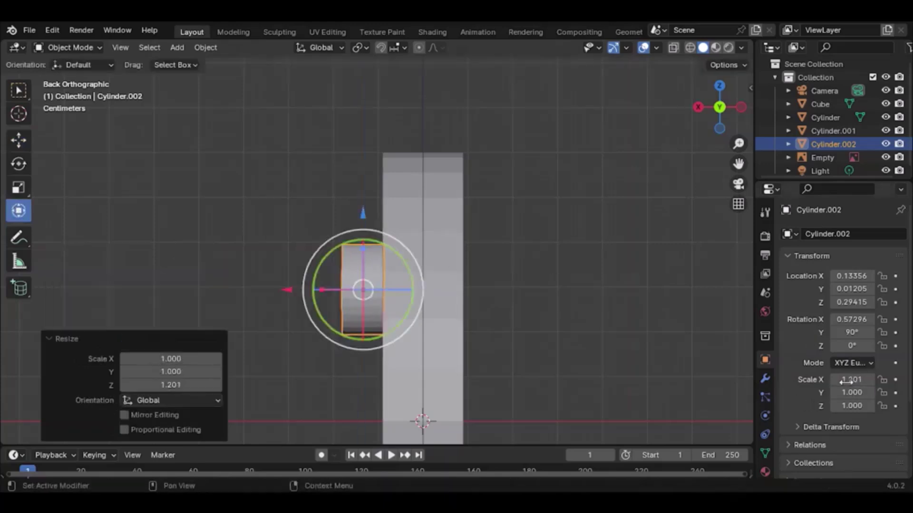
left_click(847, 381)
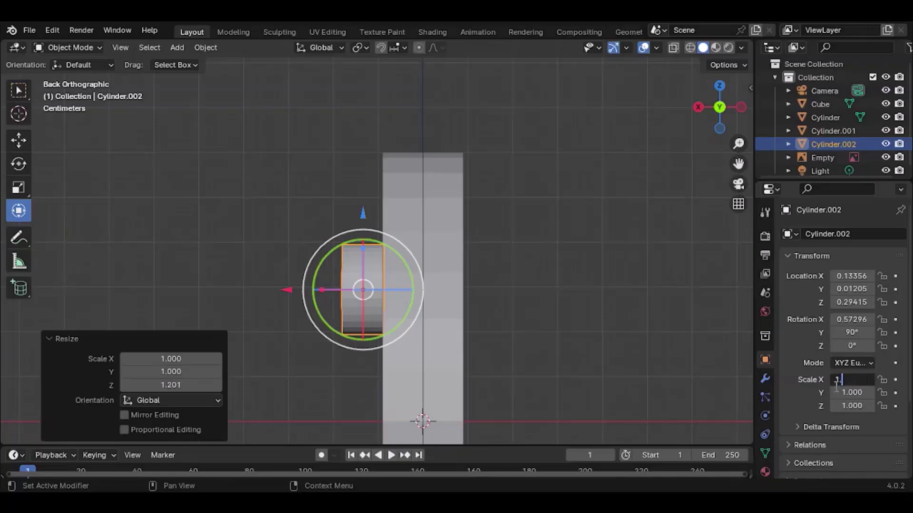
type("1.2")
key("Return")
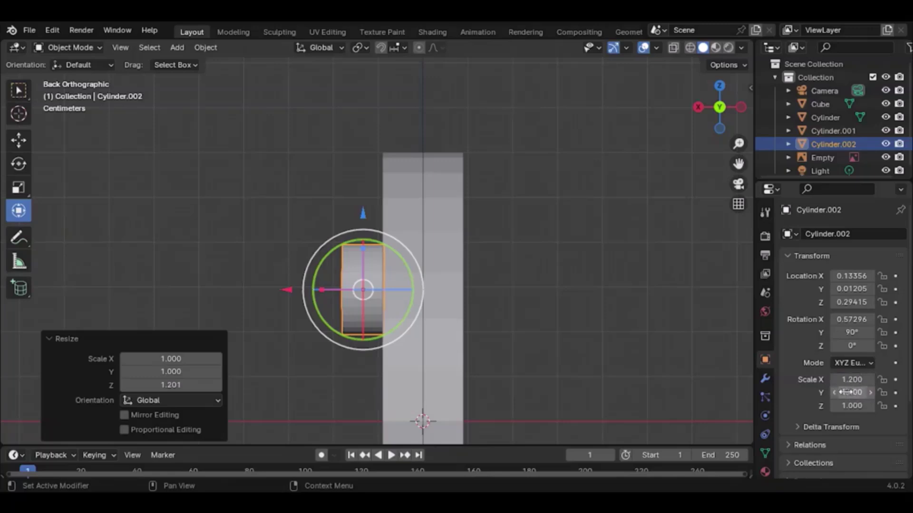
left_click(845, 392)
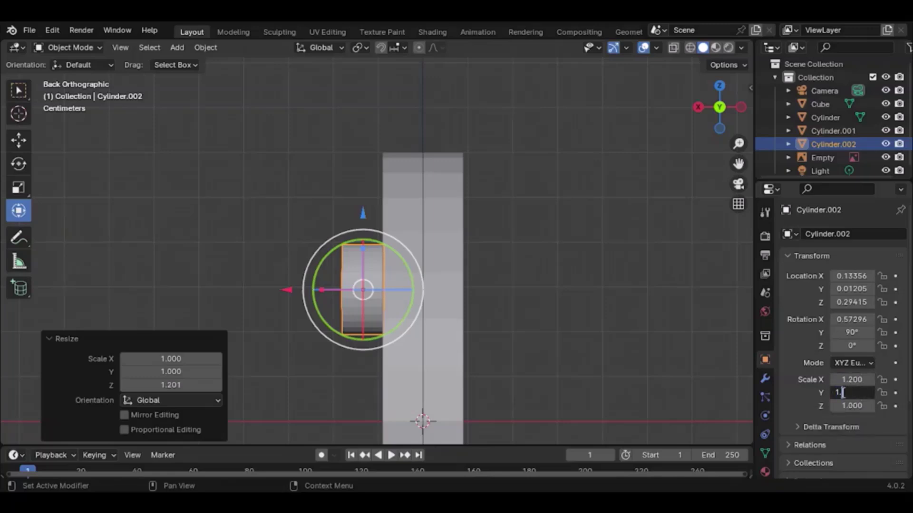
type("1.2")
key("Return")
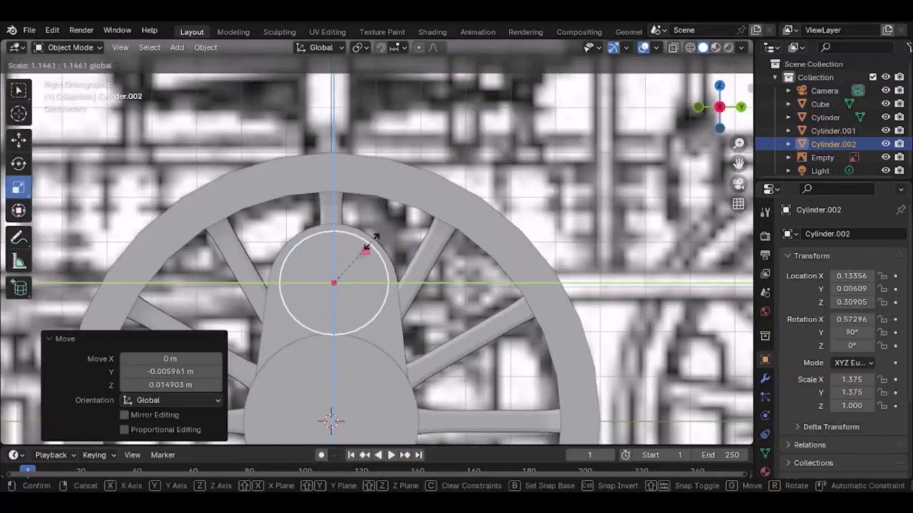
Step: Apply a two-segment edge bevel with shape 0.669 to the entire mesh of the protruding cylinder in Edit Mode
middle_click_drag(428, 238, 468, 166)
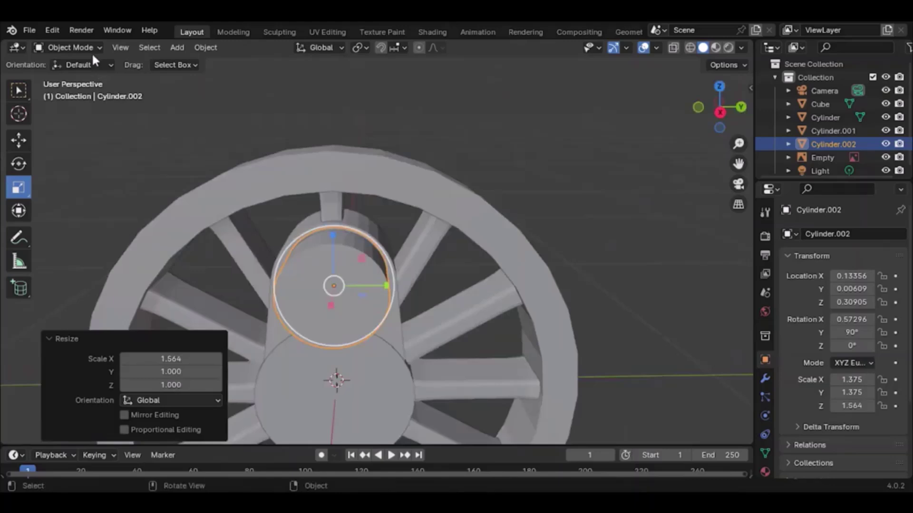
left_click(92, 50)
left_click(76, 76)
scroll(26, 382, "down", 4)
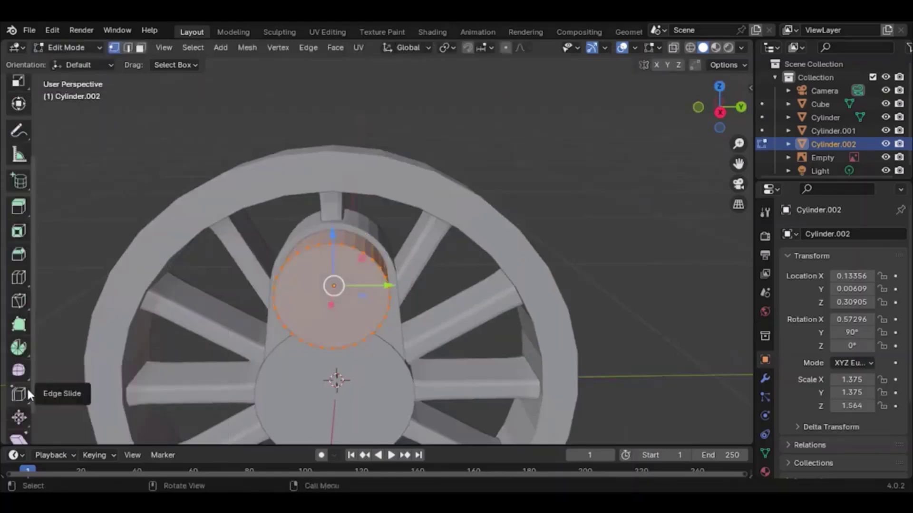
scroll(27, 233, "down", 1)
scroll(357, 284, "down", 2)
key("ctrl+b")
left_click(357, 285)
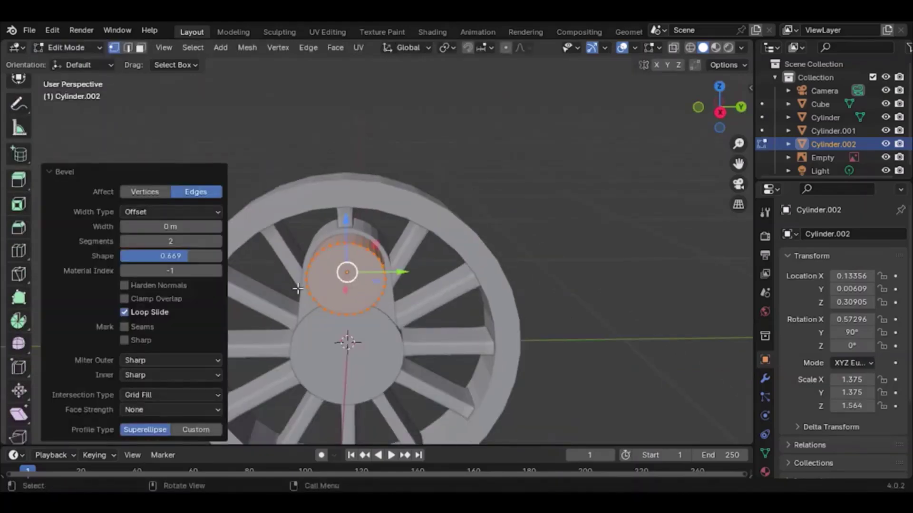
scroll(347, 319, "up", 1)
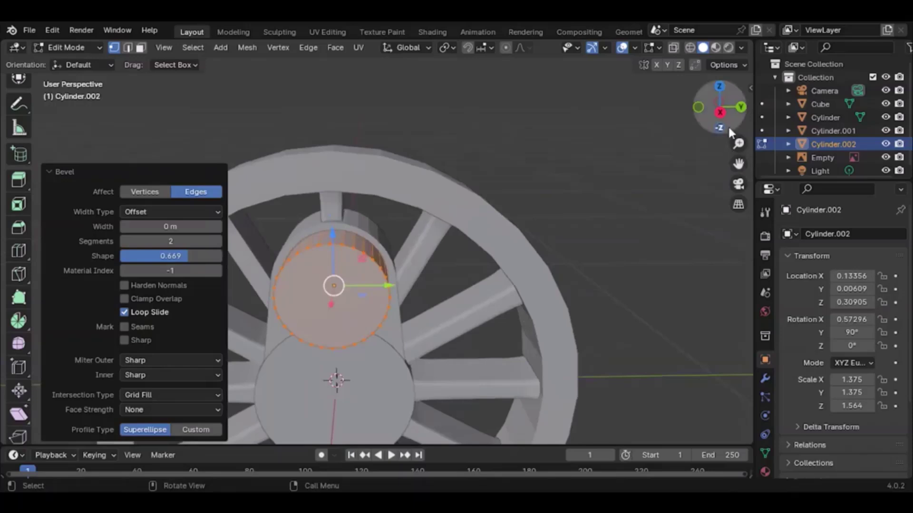
left_click_drag(728, 127, 732, 126)
scroll(261, 310, "up", 1)
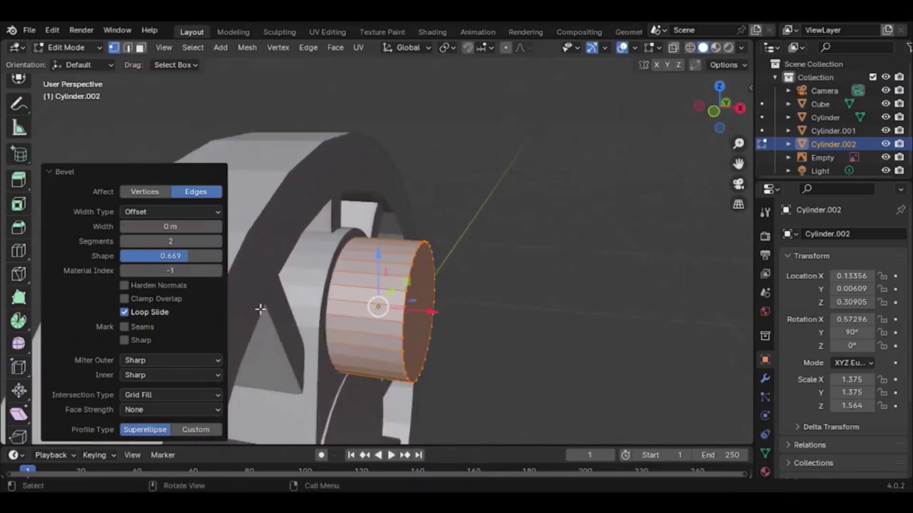
Step: Give the crank pin's bevel a small width above zero, and return to Object Mode
left_click(125, 225)
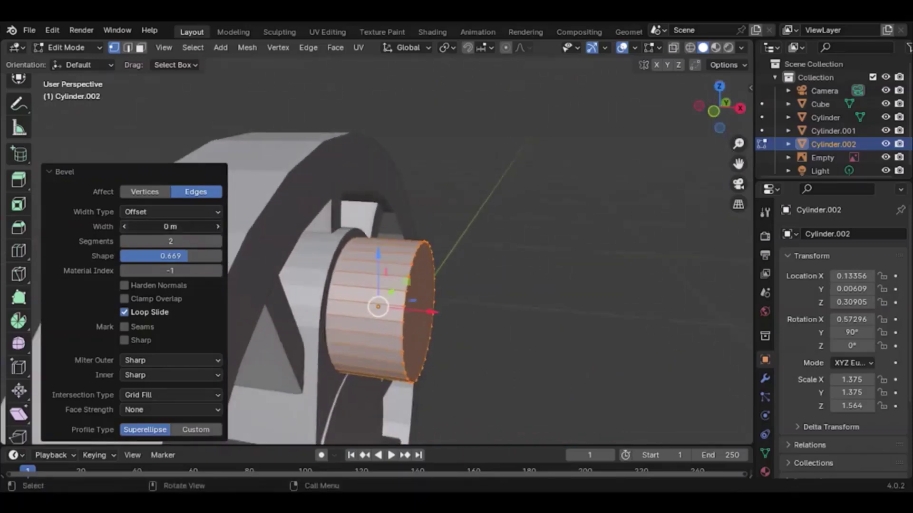
left_click(218, 227)
left_click(218, 227)
left_click(218, 228)
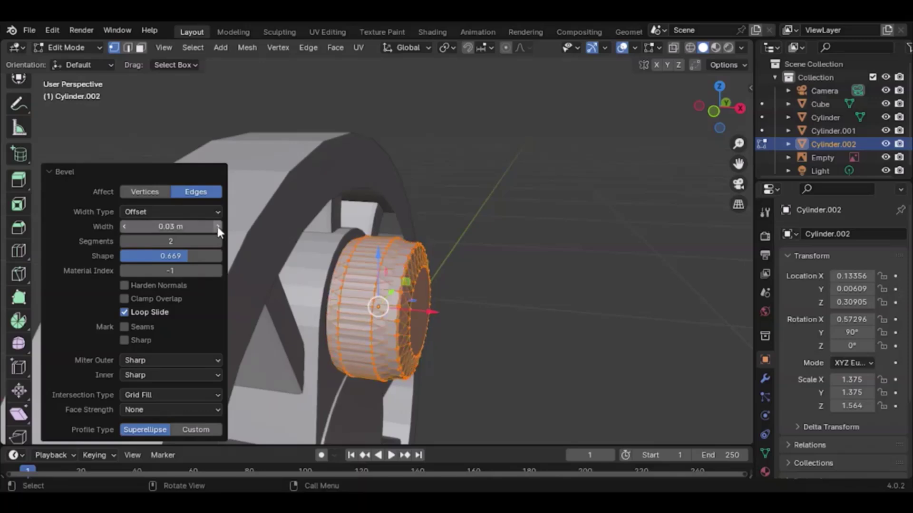
left_click(126, 226)
left_click(126, 227)
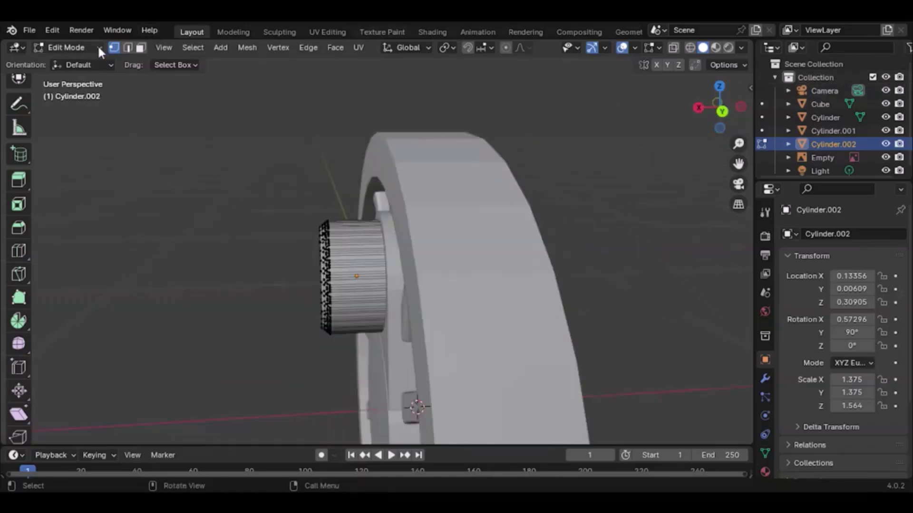
left_click(99, 49)
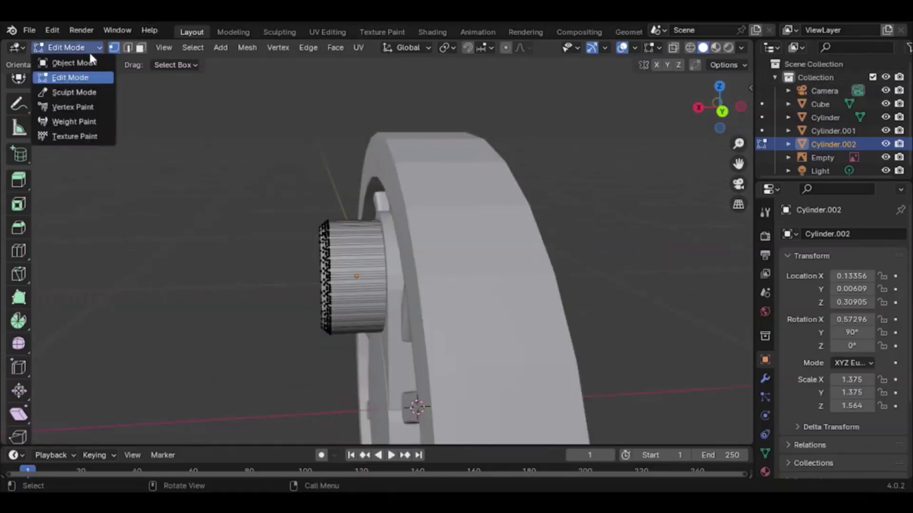
left_click(103, 61)
Step: Examine the bevelled crank pin from several sides, and compare the hub and spokes of the whole wheel with the blueprint
left_click_drag(717, 108, 899, 102)
scroll(551, 196, "up", 4)
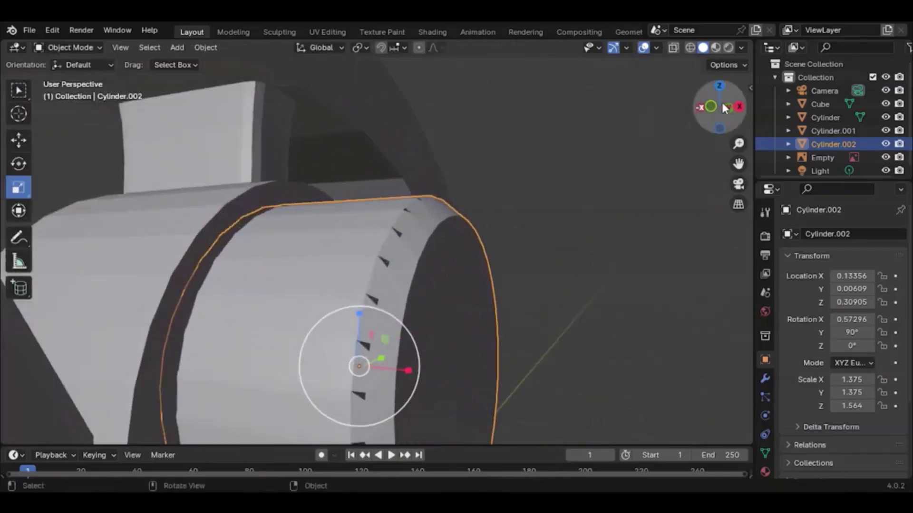
left_click_drag(723, 108, 639, 125)
scroll(599, 217, "down", 8)
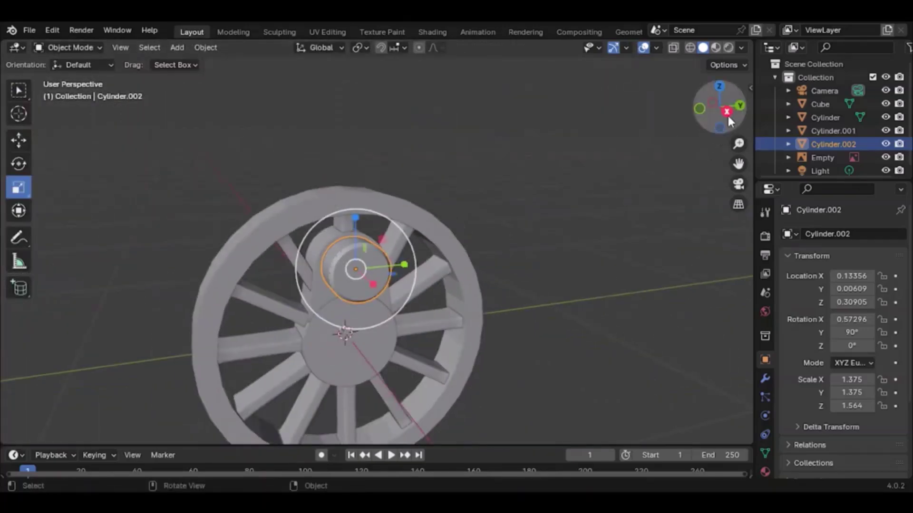
left_click_drag(728, 118, 827, 167)
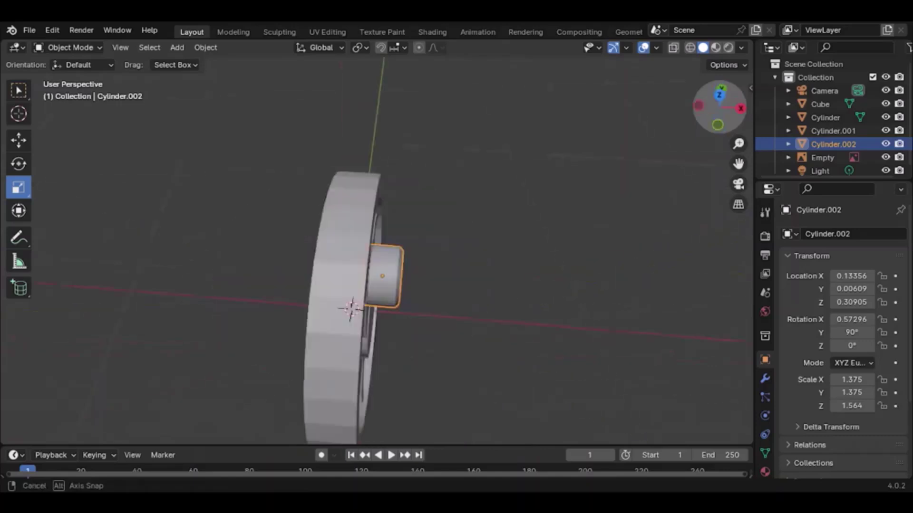
left_click_drag(73, 166, 209, 72)
left_click(699, 106)
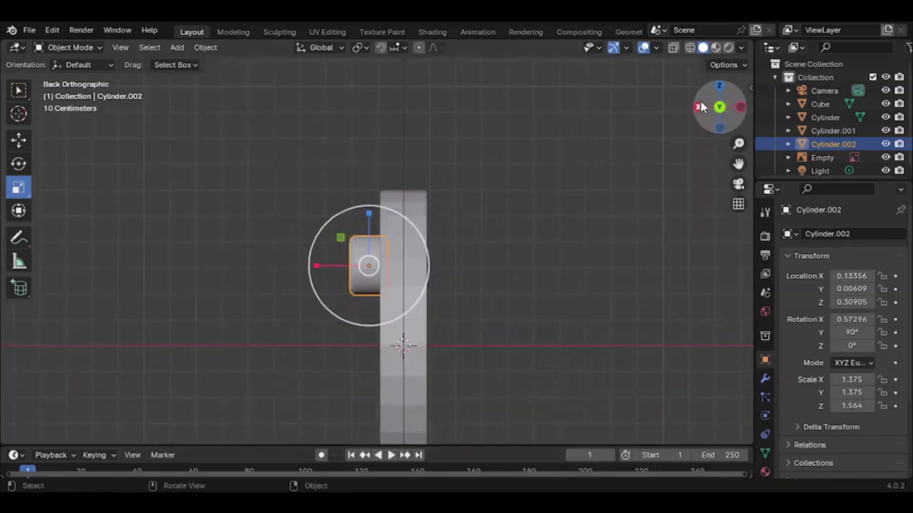
left_click(698, 106)
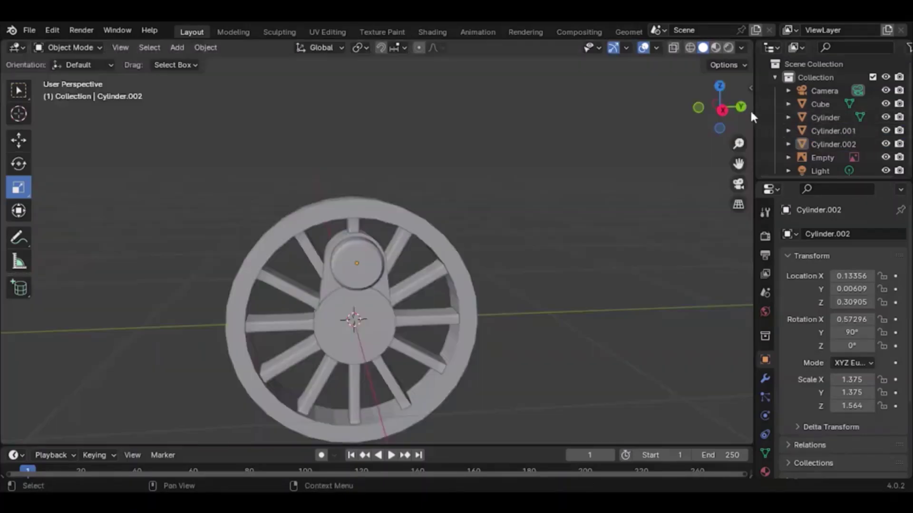
left_click_drag(732, 119, 896, 133)
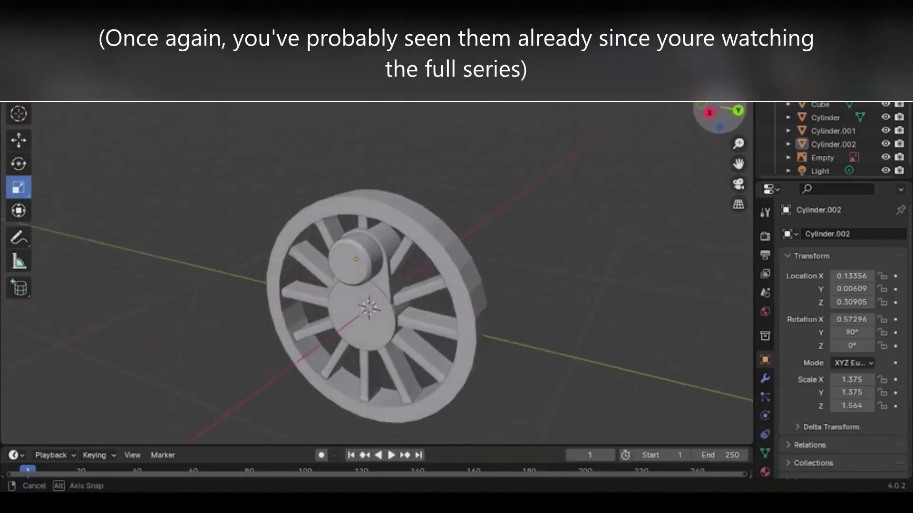
left_click_drag(694, 135, 744, 109)
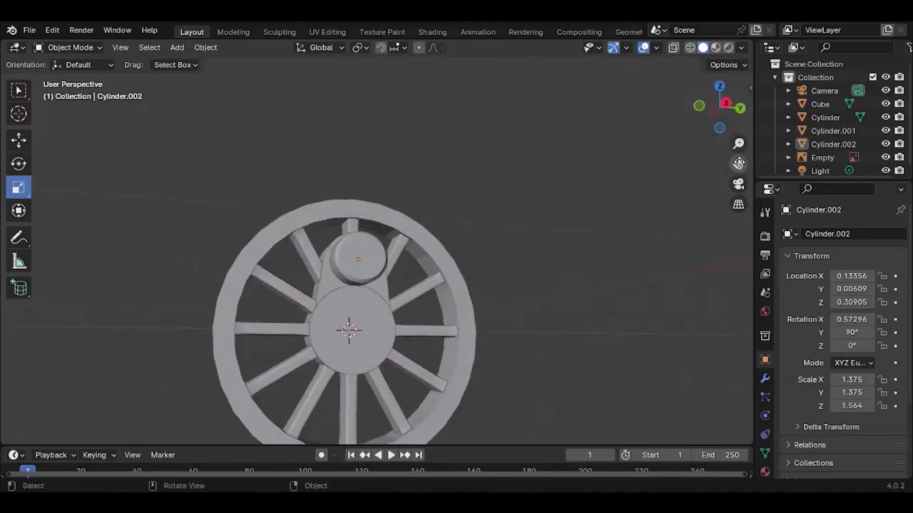
left_click_drag(739, 163, 776, 62)
scroll(482, 317, "up", 5)
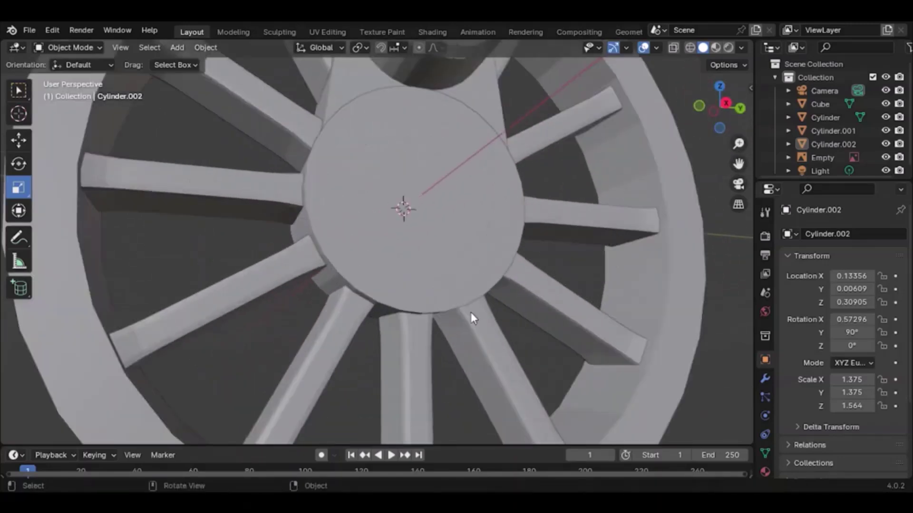
scroll(471, 318, "down", 4)
left_click(726, 103)
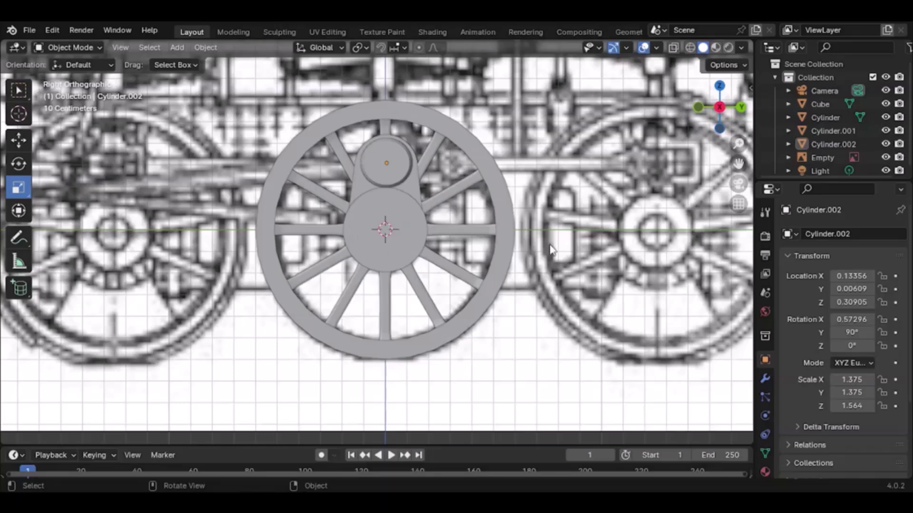
Step: Draw a cube beside the lowest vertical spoke, centered at about X 0.012 m, Y -0.070 m, Z -0.365 m
left_click_drag(709, 116, 738, 127)
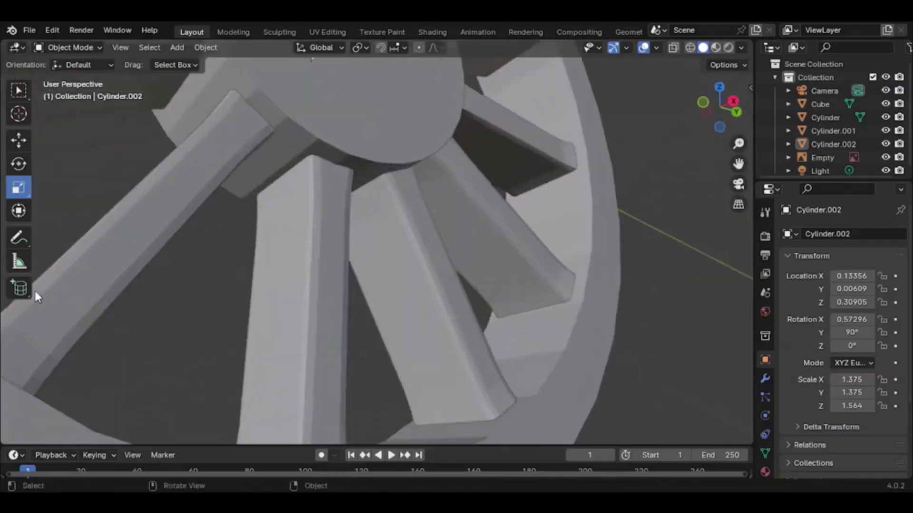
left_click(22, 290)
left_click(25, 289)
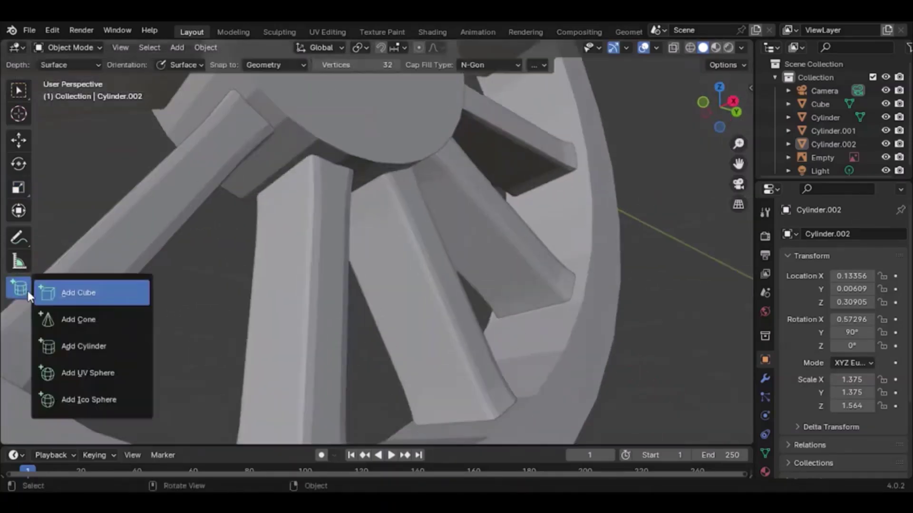
left_click(76, 292)
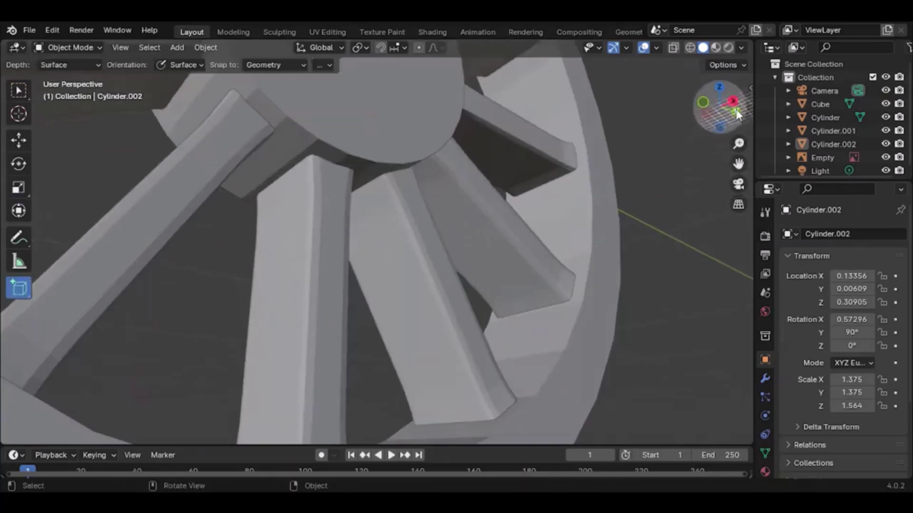
left_click_drag(735, 115, 685, 107)
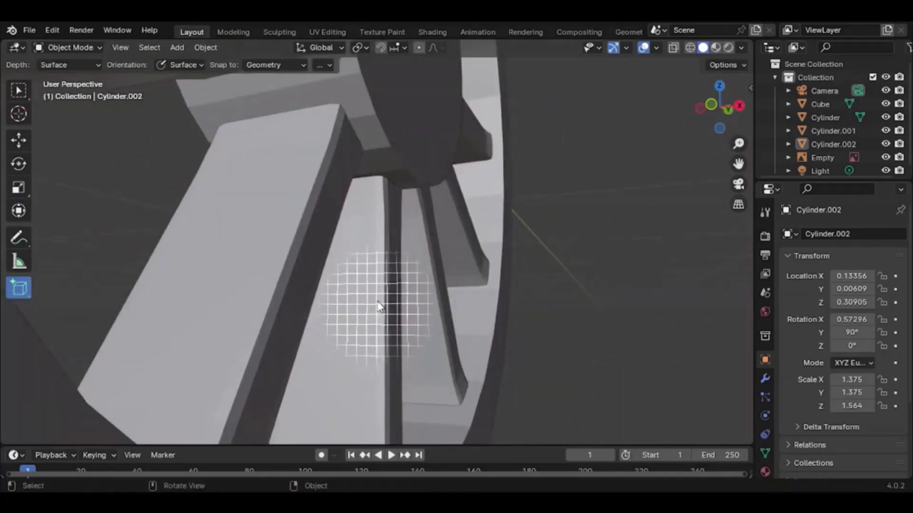
left_click_drag(377, 282, 275, 422)
left_click(262, 394)
Step: Stretch the cube from hub to rim and across the wheel's thickness, scaling it to about 1.586, 2.899, 1.038
left_click(739, 106)
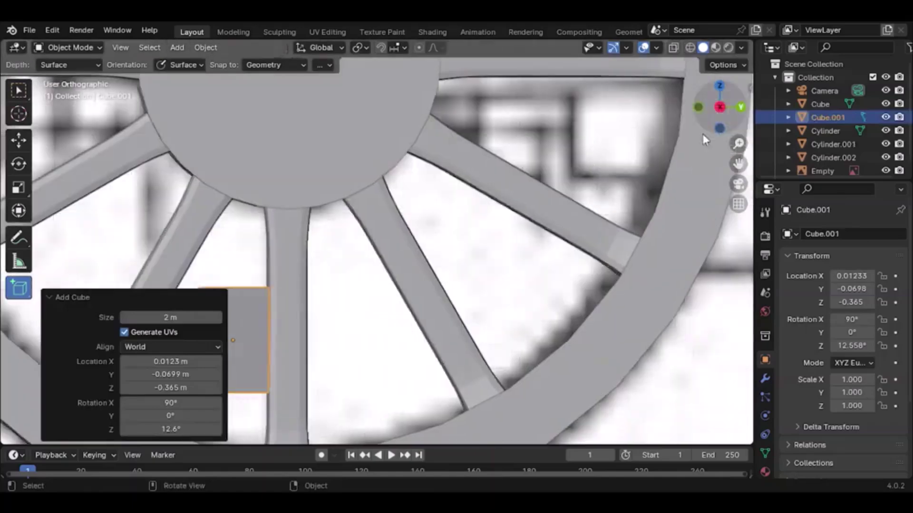
scroll(426, 202, "down", 3)
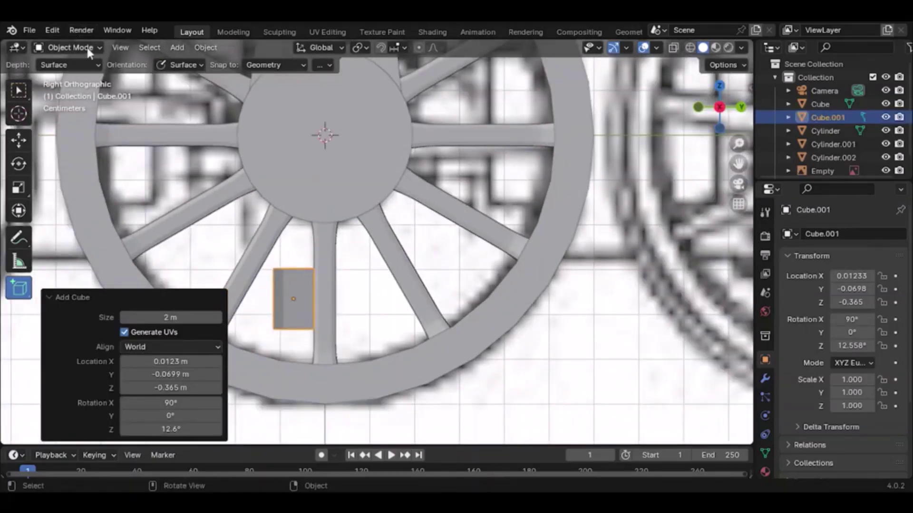
left_click(19, 211)
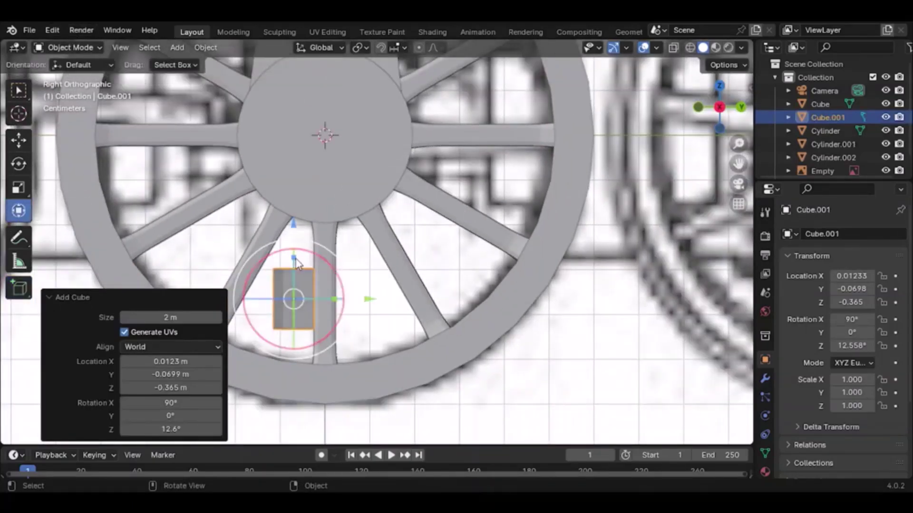
left_click_drag(293, 258, 291, 205)
mouse_move(429, 289)
left_mouse_down()
mouse_move(457, 292)
mouse_move(419, 289)
left_mouse_up()
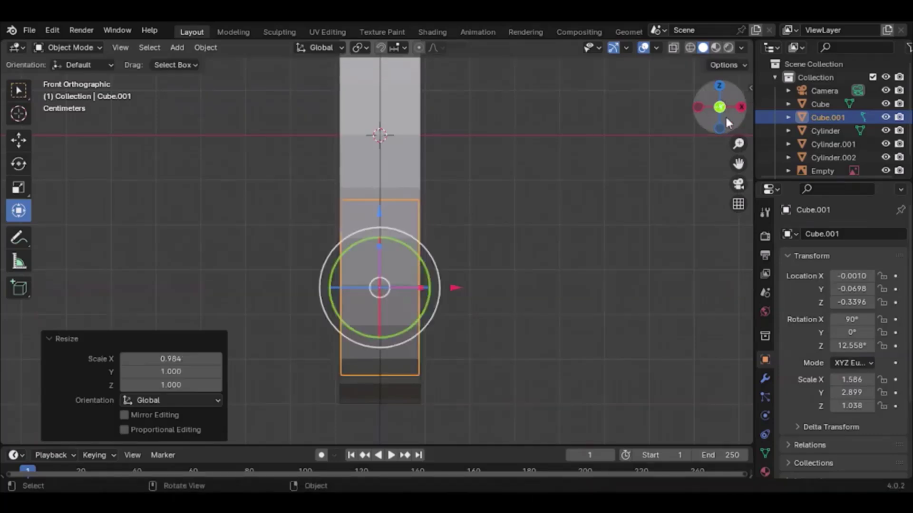
Step: Set the block's Z rotation to 0° and move it toward the lowest vertical spoke, to about Y -0.042 m
mouse_move(725, 115)
left_mouse_down()
mouse_move(682, 113)
mouse_move(735, 115)
left_mouse_up()
left_click(741, 112)
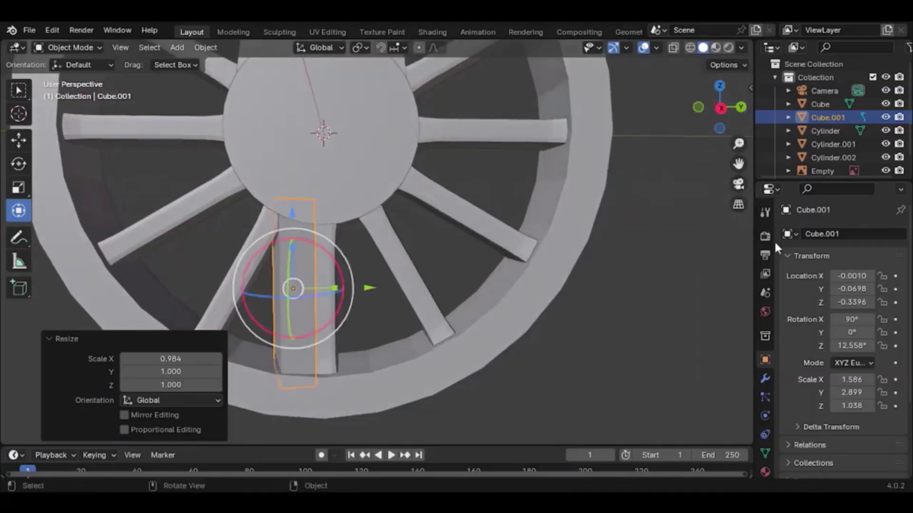
left_click(849, 346)
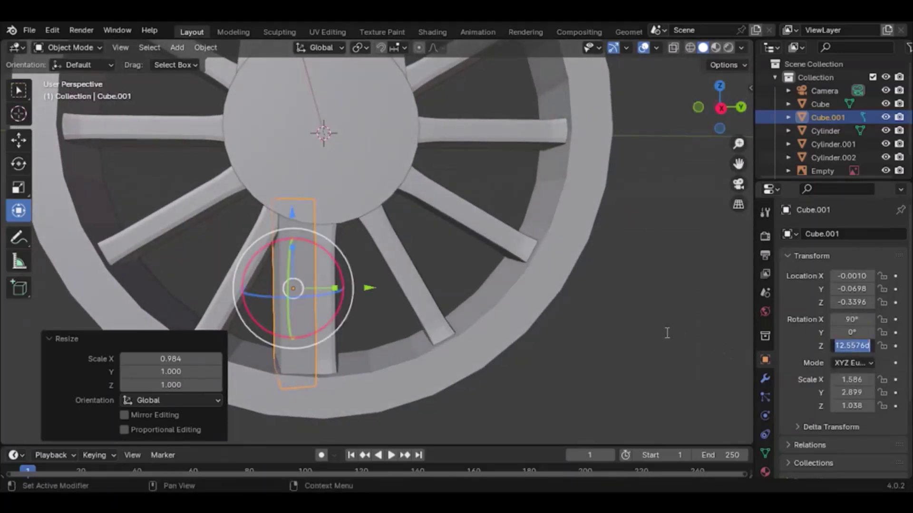
type("0")
key("Return")
mouse_move(732, 120)
left_mouse_down()
mouse_move(763, 141)
mouse_move(737, 121)
left_mouse_up()
left_click(724, 107)
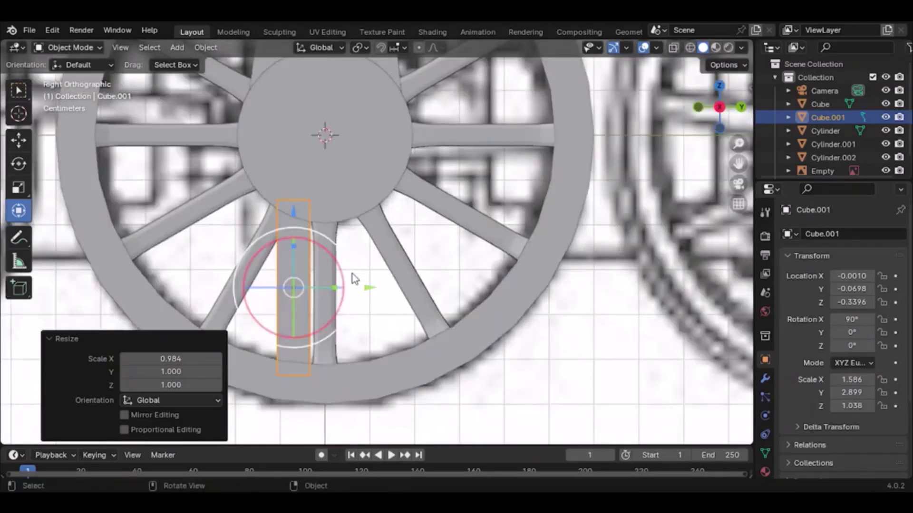
left_click_drag(361, 286, 374, 287)
Step: Pull the block's -Y side vertices outward in Edit Mode to form a wedge widening from hub to rim, and return to Object Mode
left_click(70, 47)
left_click(72, 77)
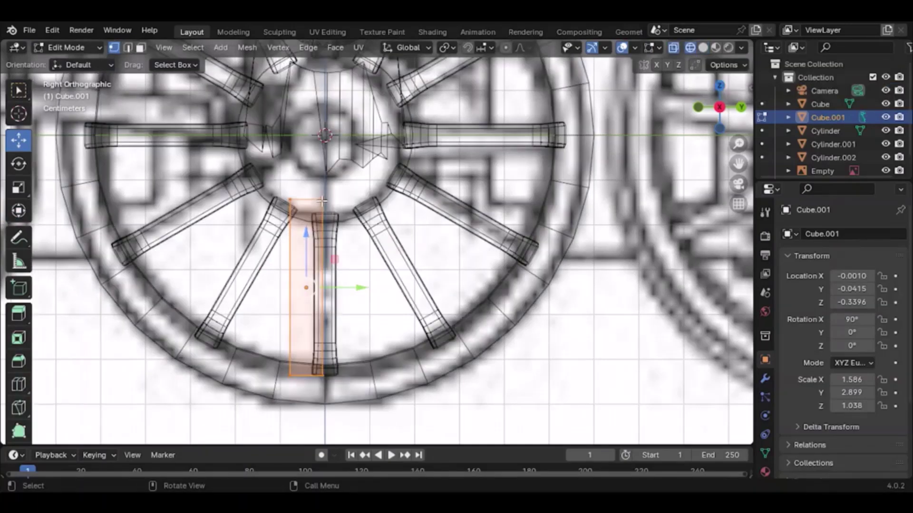
left_click(322, 201)
left_click(291, 200)
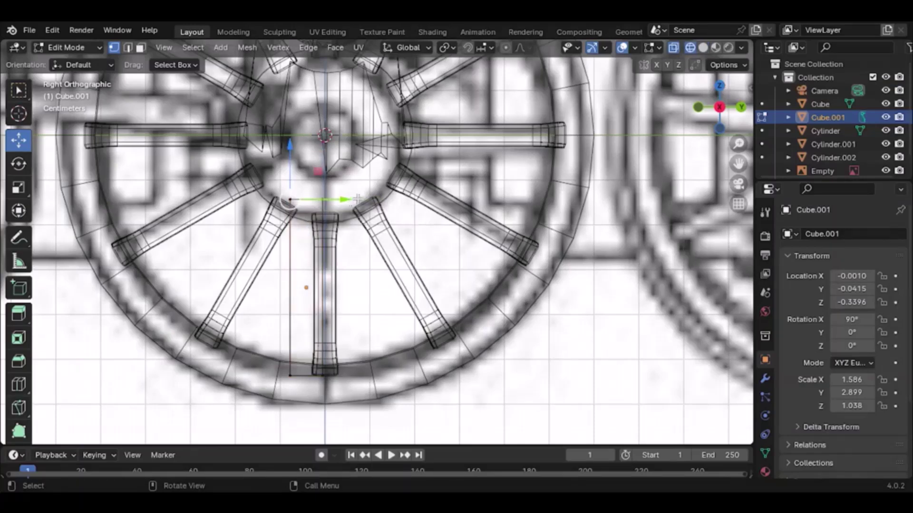
left_click_drag(346, 200, 279, 212)
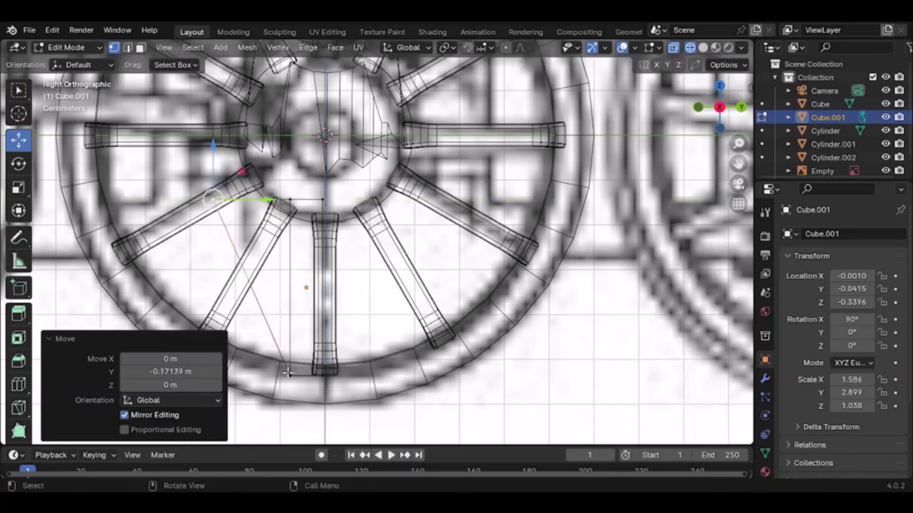
left_click(291, 375)
scroll(301, 366, "down", 1)
left_click_drag(359, 354, 333, 354)
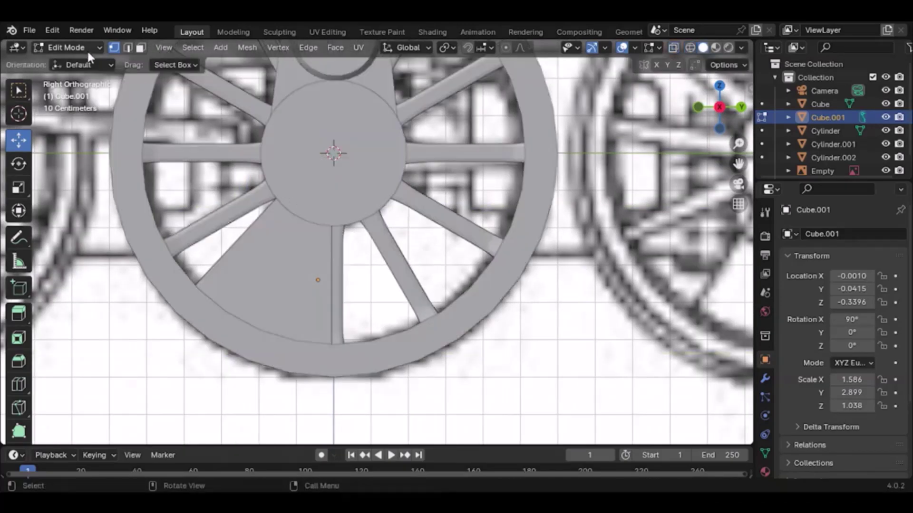
left_click(87, 48)
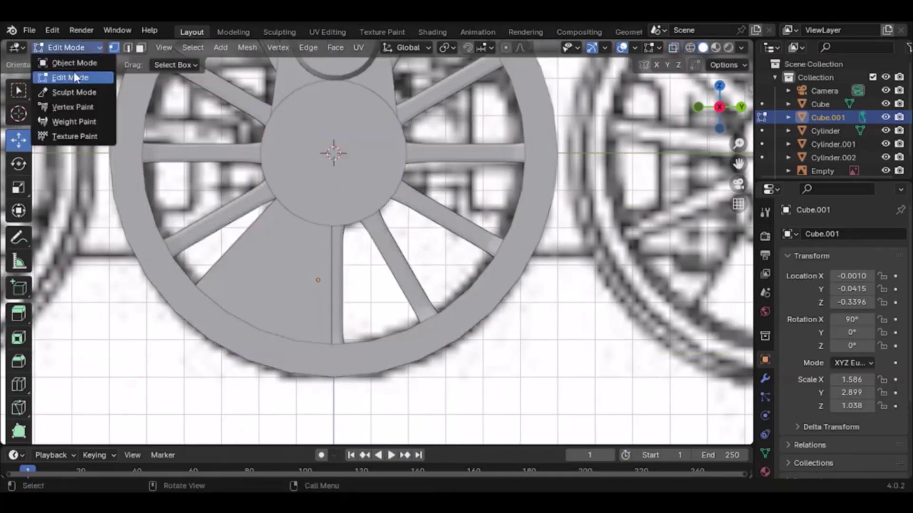
left_click(71, 61)
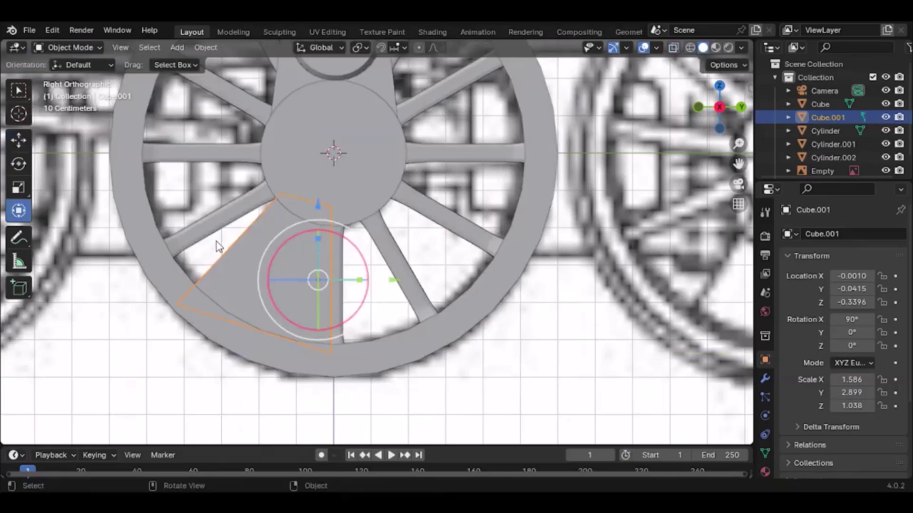
Step: Paste a copy of the wedge mirrored along global Y, and shift it about 0.072 m in Y across the lowest spoke
key("ctrl+c")
key("ctrl+v")
right_click(298, 241)
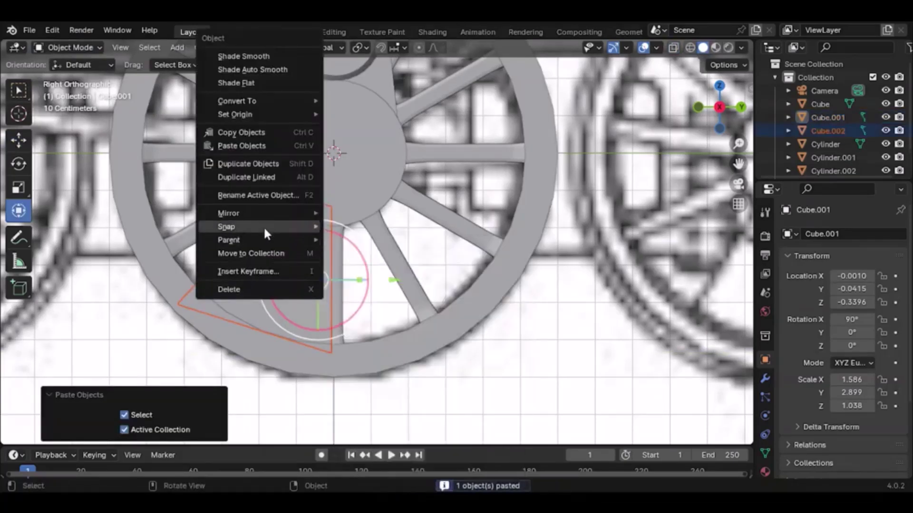
mouse_move(266, 217)
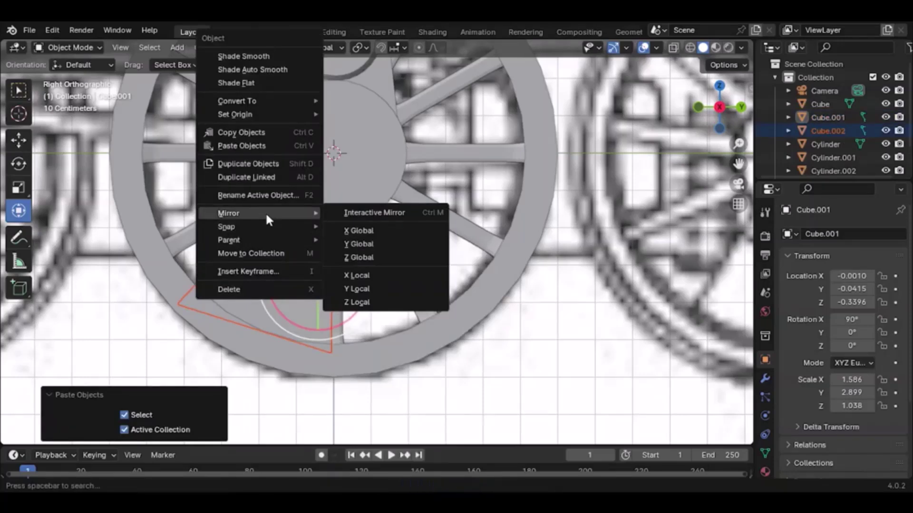
left_click(362, 244)
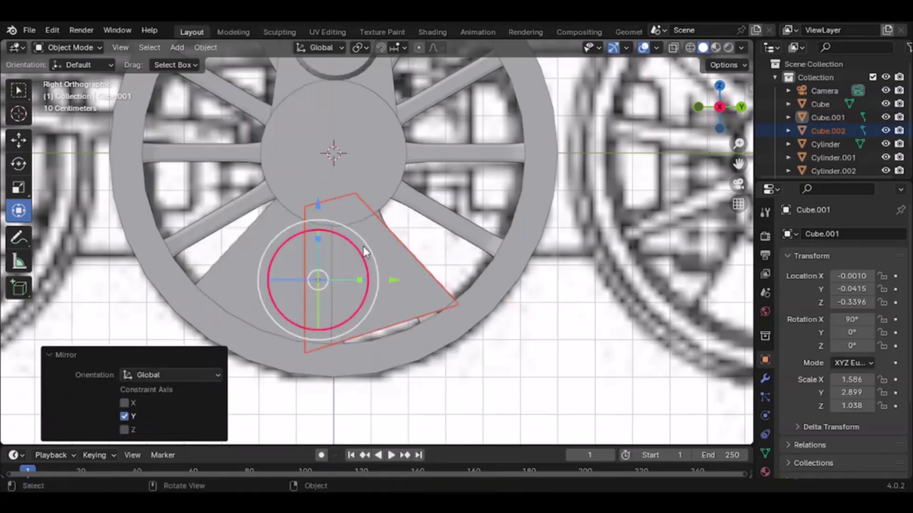
left_click_drag(390, 282, 428, 291)
left_click_drag(417, 293, 419, 291)
left_click_drag(733, 108, 590, 137)
left_click(727, 107)
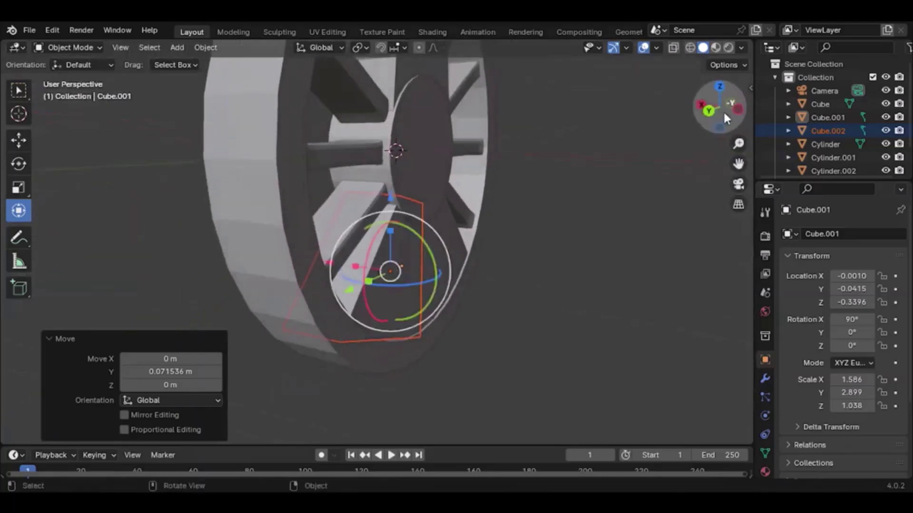
left_click(710, 111)
left_click(69, 47)
left_click(69, 77)
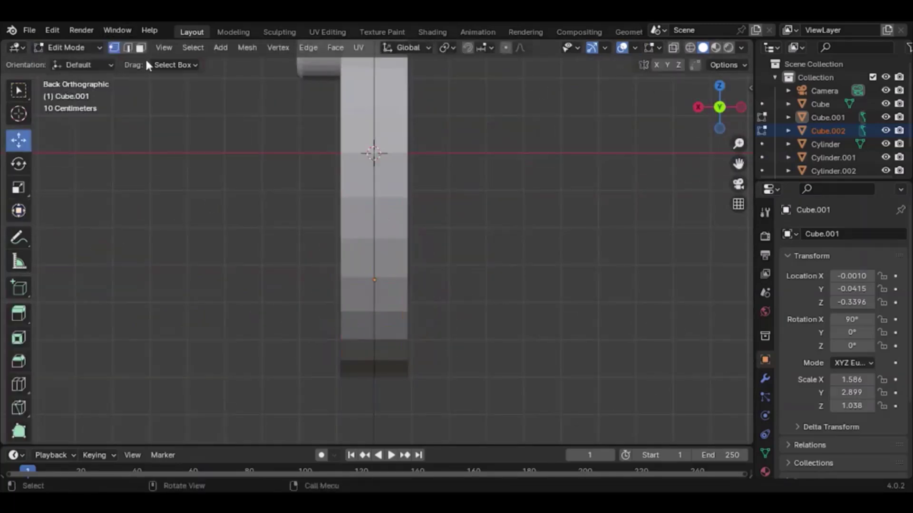
left_click_drag(709, 115, 587, 117)
scroll(587, 117, "down", 2)
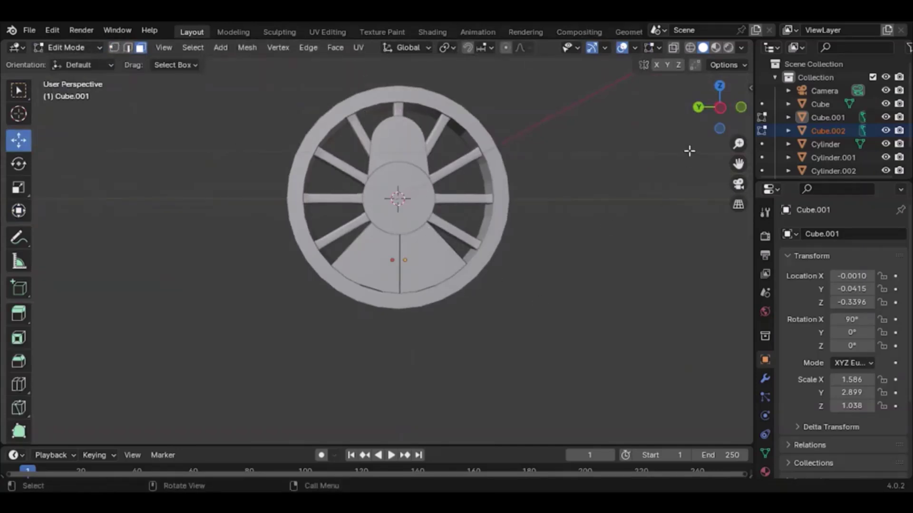
left_click_drag(706, 123, 637, 91)
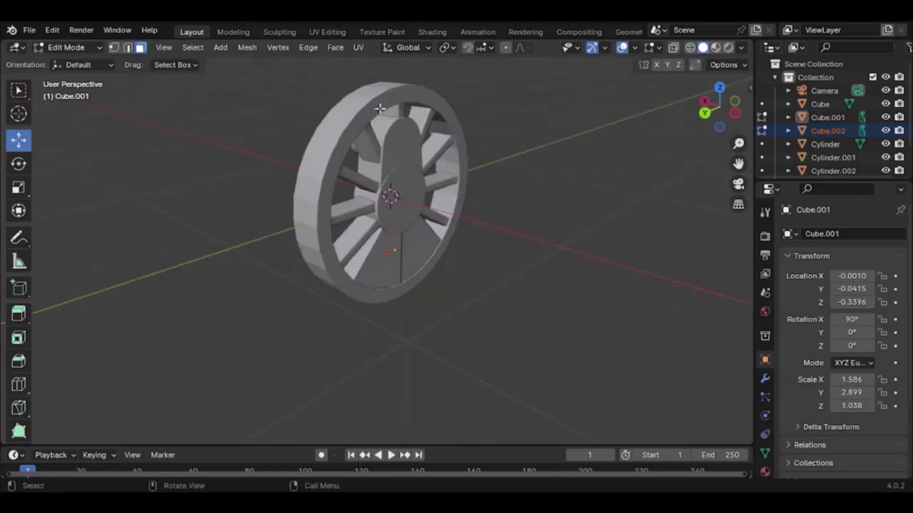
left_click(94, 48)
left_click(73, 63)
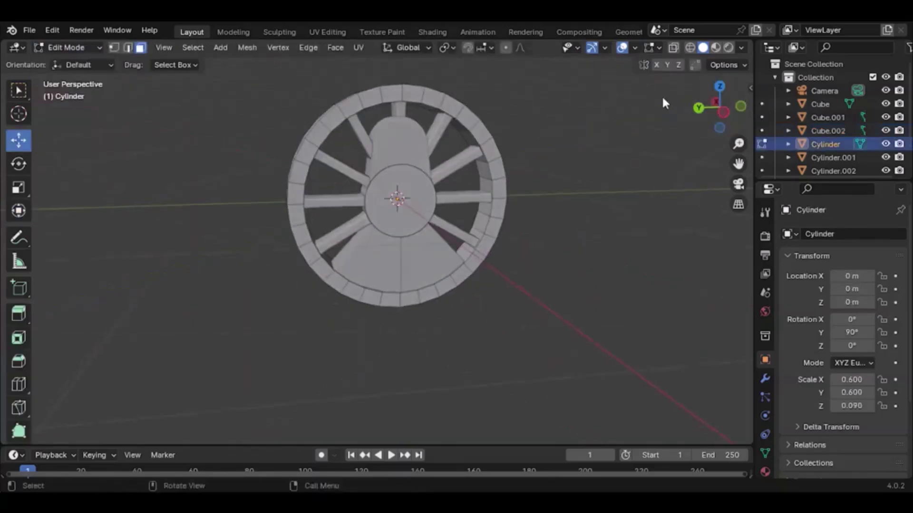
Step: Select the ring of faces on the rim's back side in Edit Mode and extrude it about 0.031 m outward along its normal
left_click(412, 93, "shift")
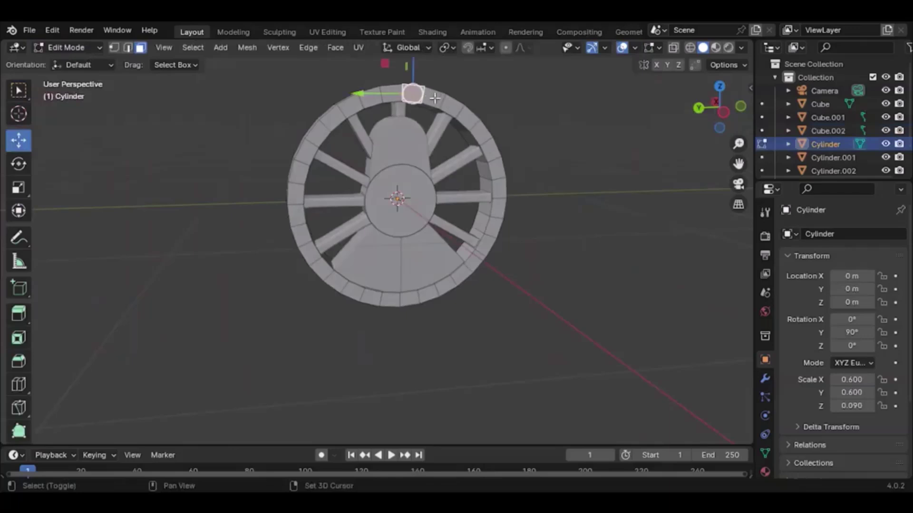
left_click(437, 99, "shift")
left_click(457, 106, "shift")
left_click(469, 115, "shift")
left_click(484, 138, "shift")
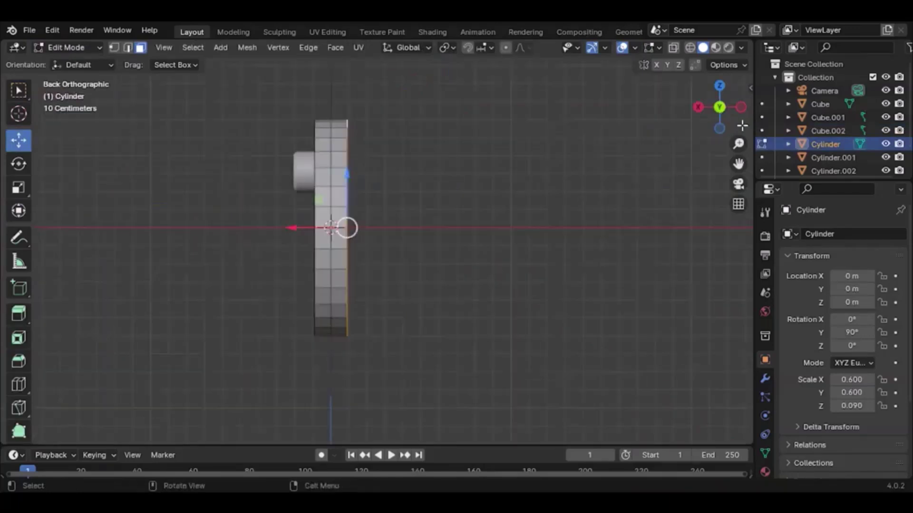
left_click_drag(719, 107, 718, 118)
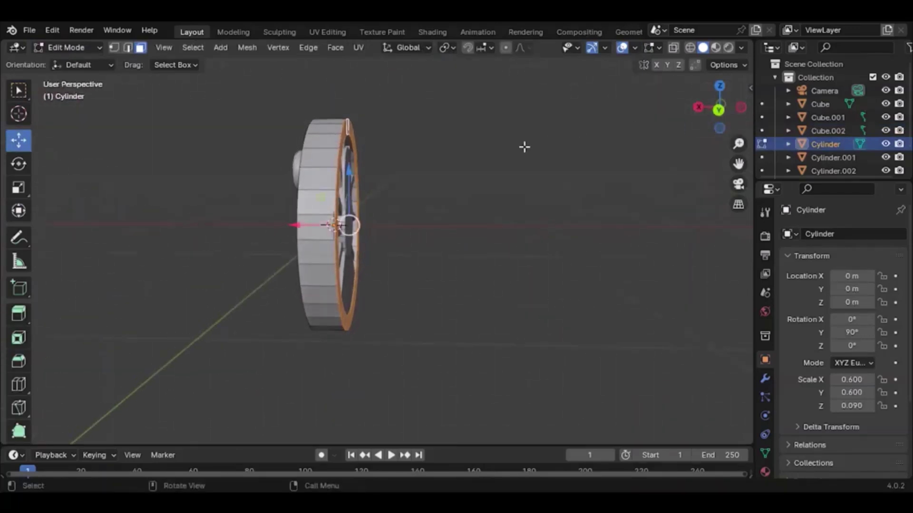
key("e")
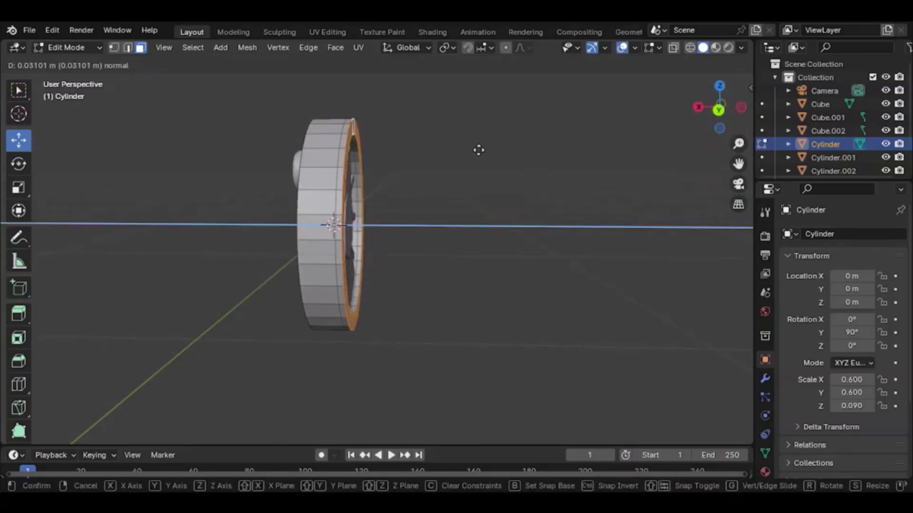
left_click(478, 151)
left_click(718, 110)
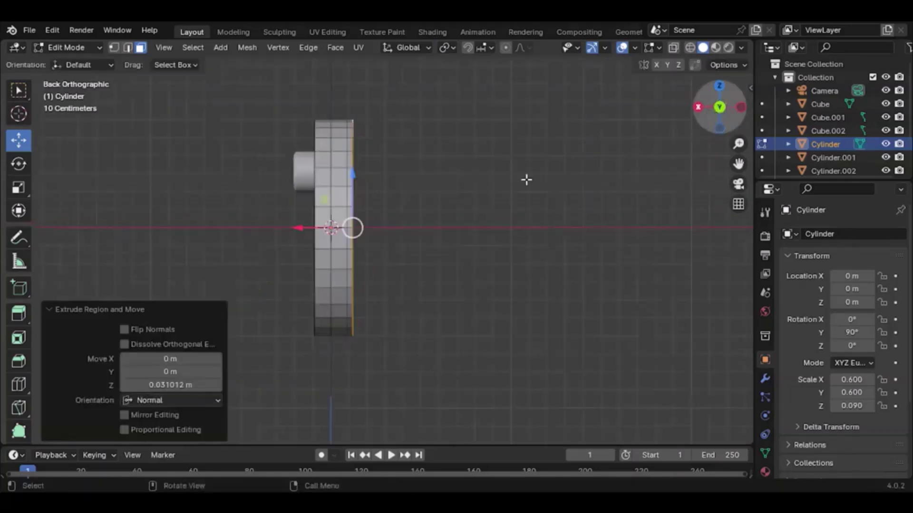
left_click(125, 358)
Step: Scale the extruded back ring to about 1.069 to flare it outward into a flange
middle_click_drag(266, 304, 272, 310)
left_click_drag(719, 113, 721, 109)
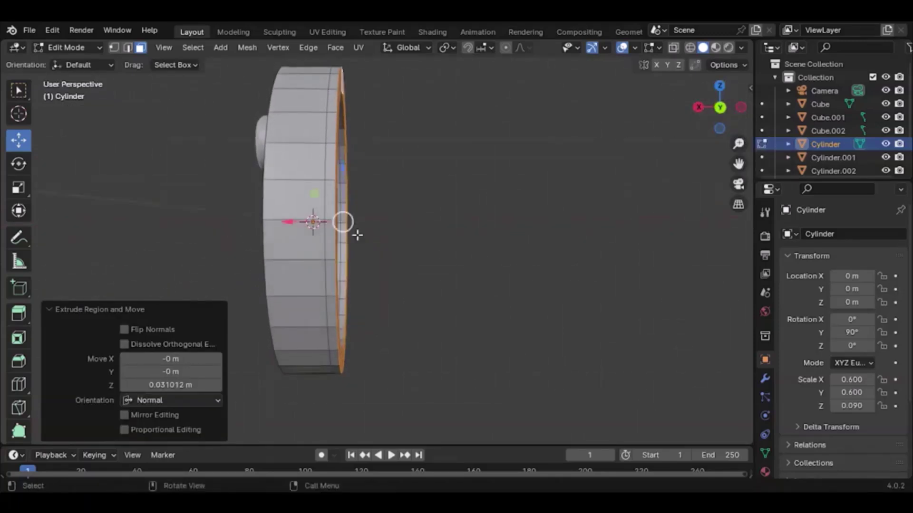
key("s")
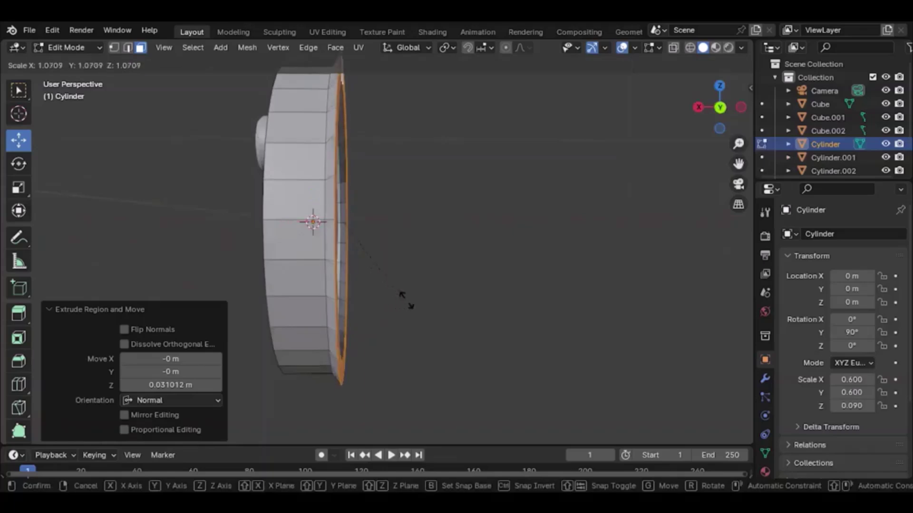
left_click(404, 298)
Step: Extrude the flared ring about 0.019 m further along its normal to thicken the flange edge
left_click_drag(719, 107, 229, 112)
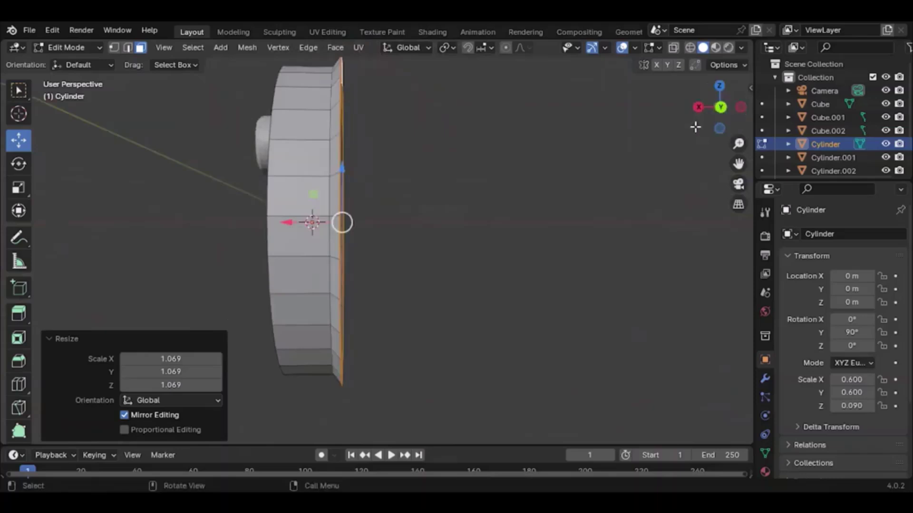
left_click_drag(732, 113, 726, 132)
scroll(292, 171, "up", 3)
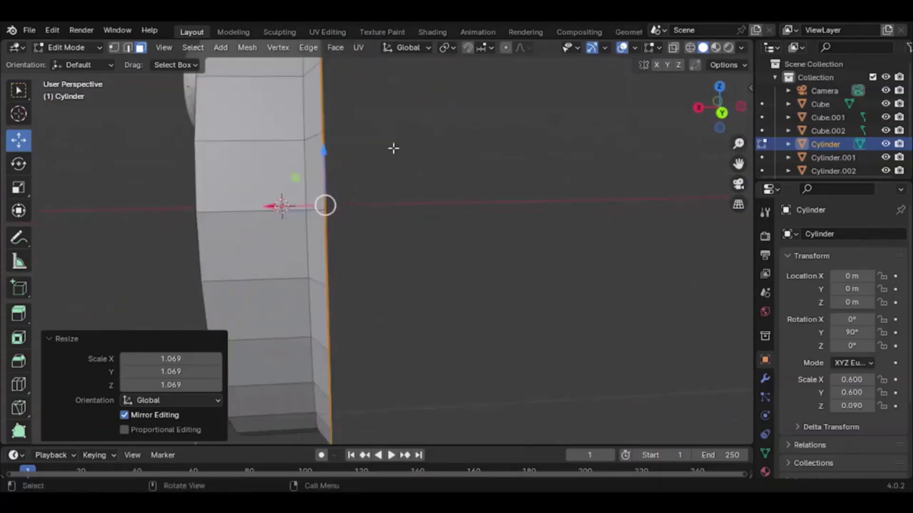
left_click(726, 115)
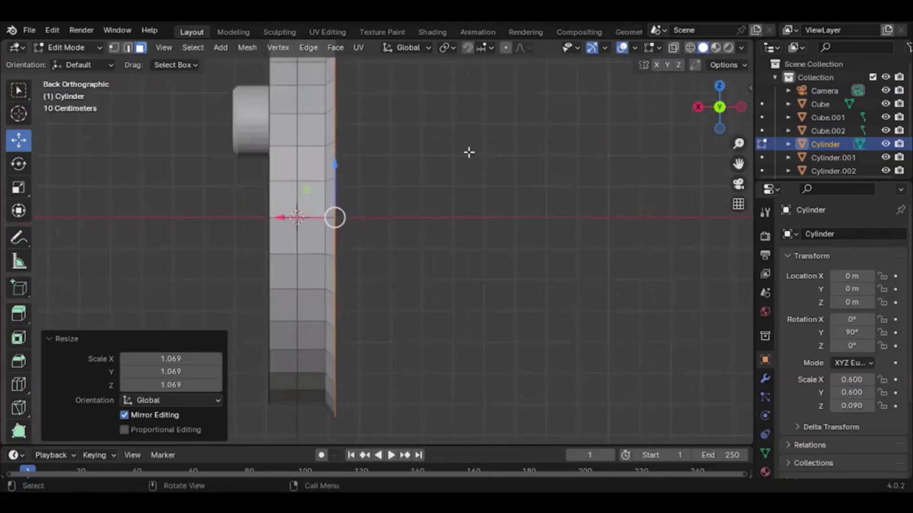
key("e")
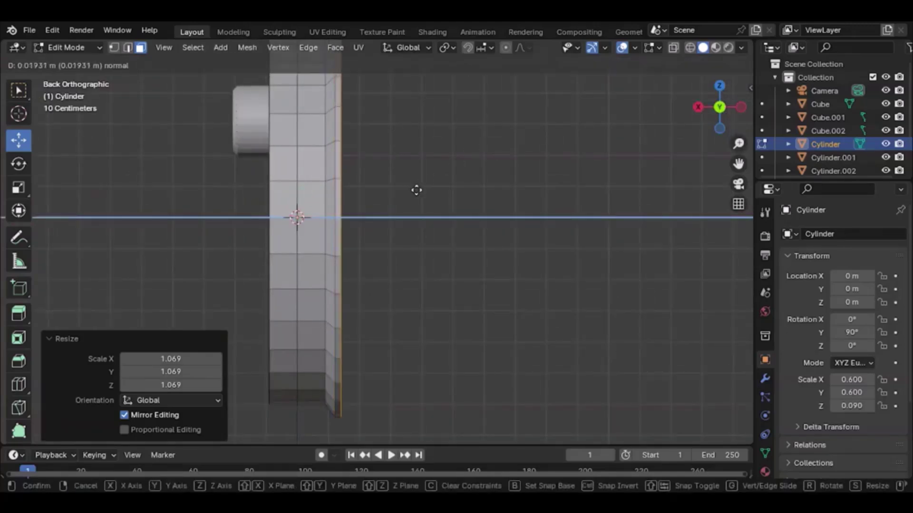
left_click(416, 190)
left_click(496, 268)
Step: Put all the wheel parts into Edit Mode together and select all of their geometry
left_click_drag(720, 111, 684, 112)
left_click_drag(720, 107, 708, 119)
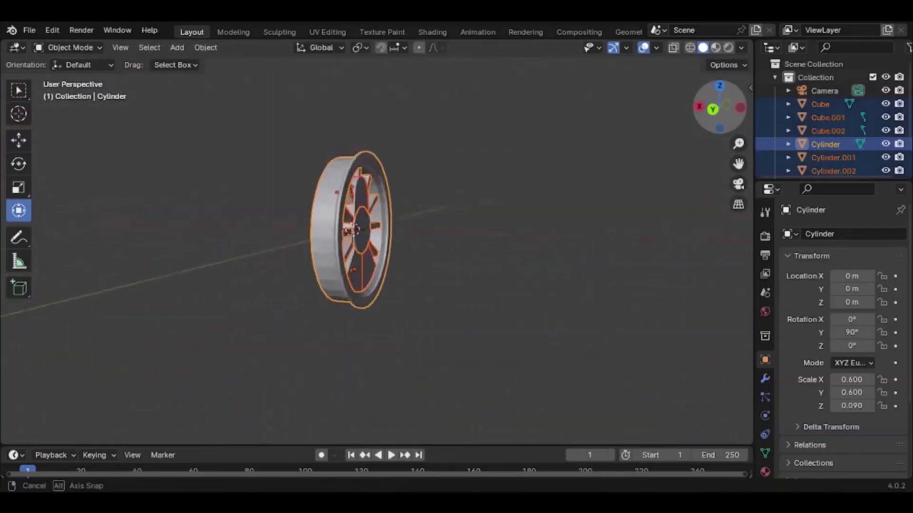
left_click(84, 46)
left_click(66, 78)
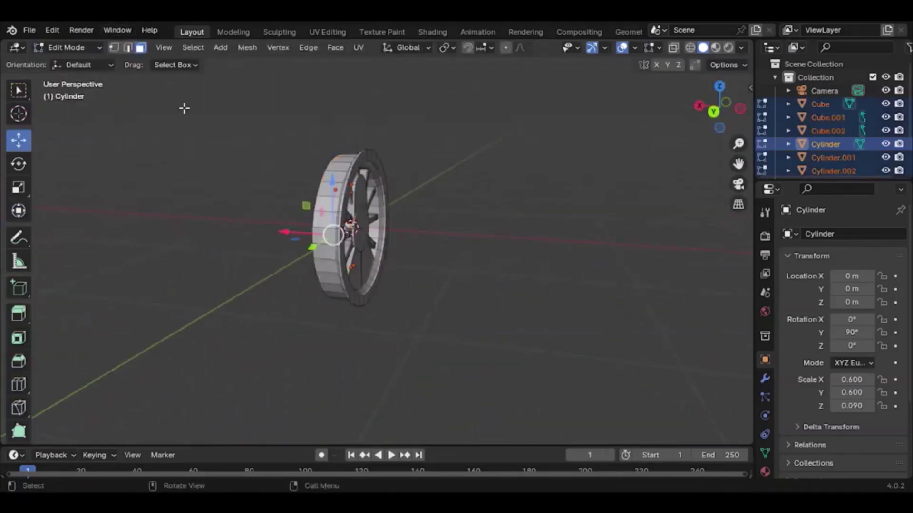
key("a")
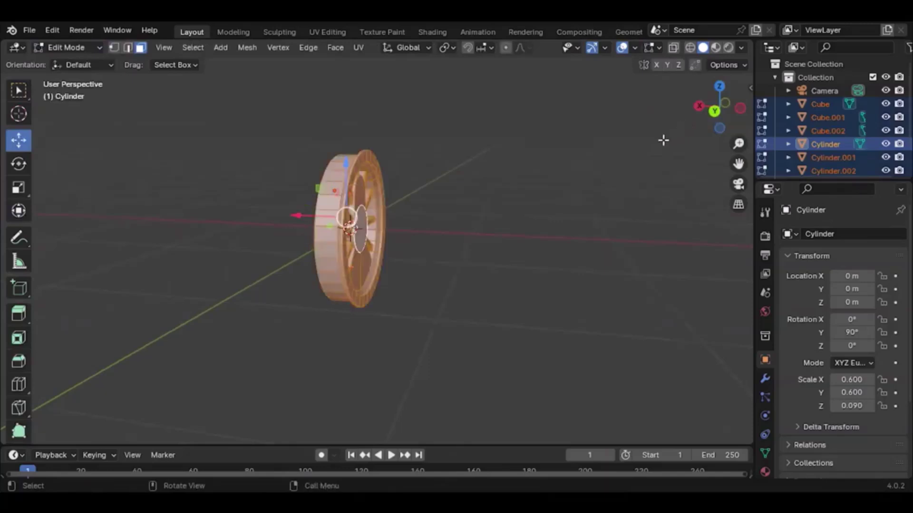
mouse_move(718, 112)
left_mouse_down()
mouse_move(701, 110)
mouse_move(722, 110)
left_mouse_up()
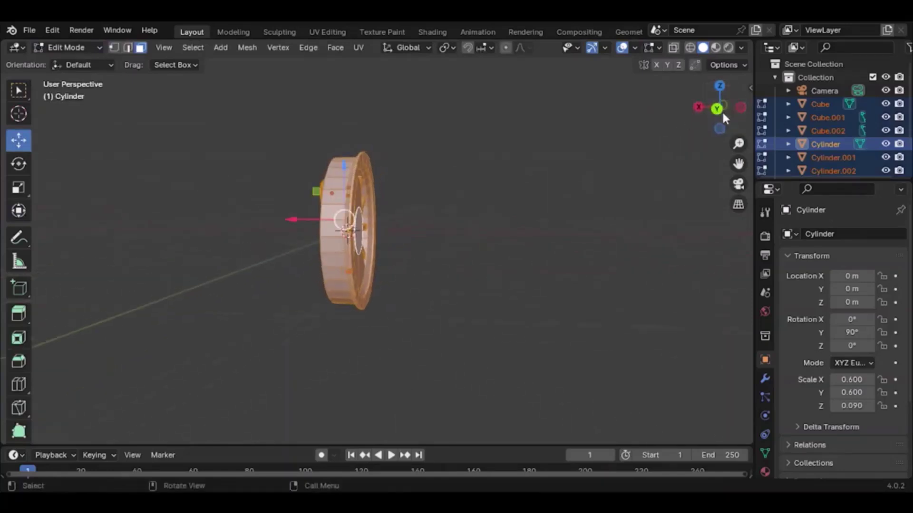
left_click(718, 109)
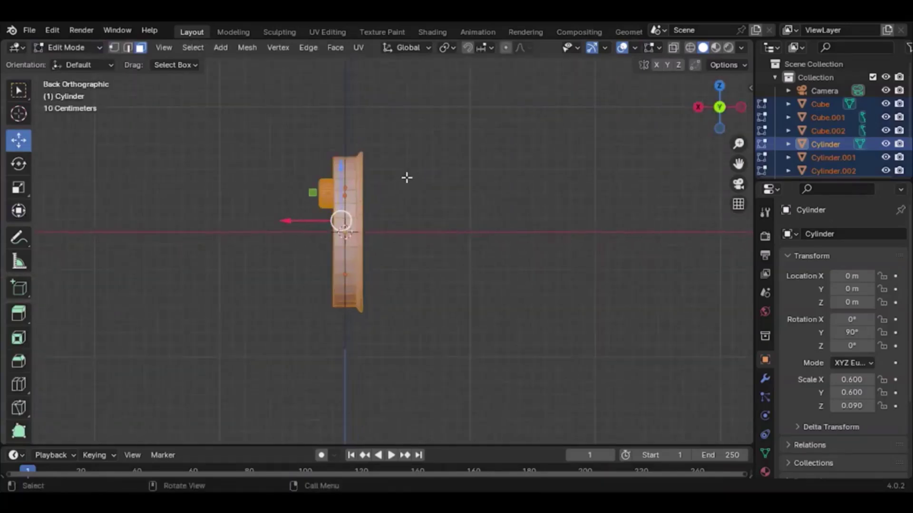
Step: Move the whole wheel's geometry 0.71 m along global X with a Z offset of 0, leaving the object origins in place
scroll(400, 173, "down", 2)
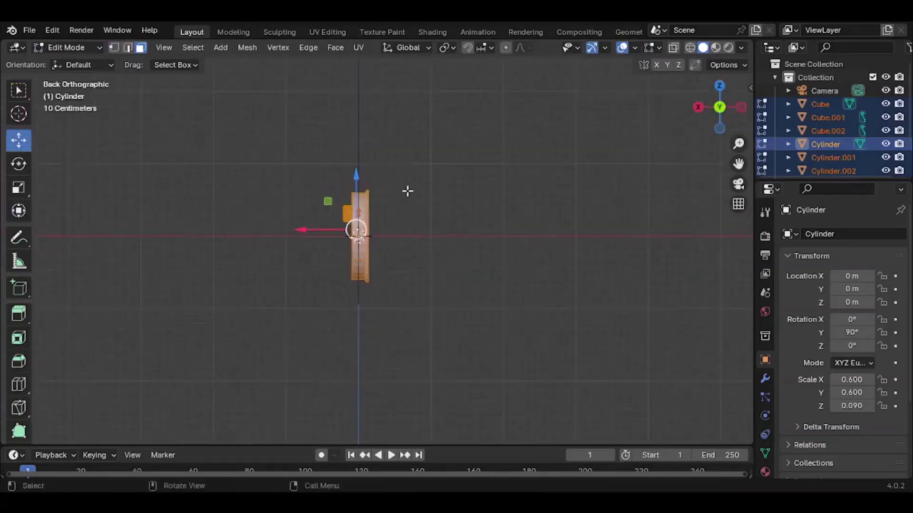
key("g")
left_click(391, 218)
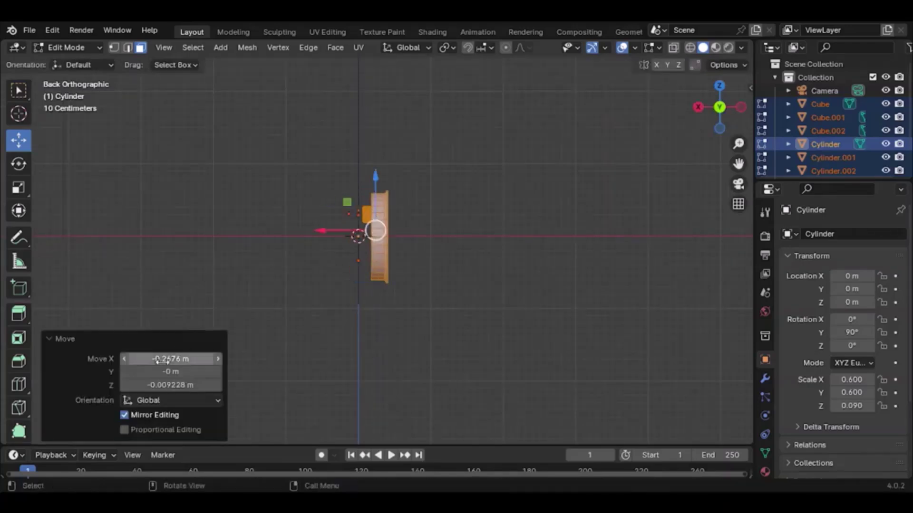
left_click(126, 359)
left_click(127, 360)
left_click(126, 359)
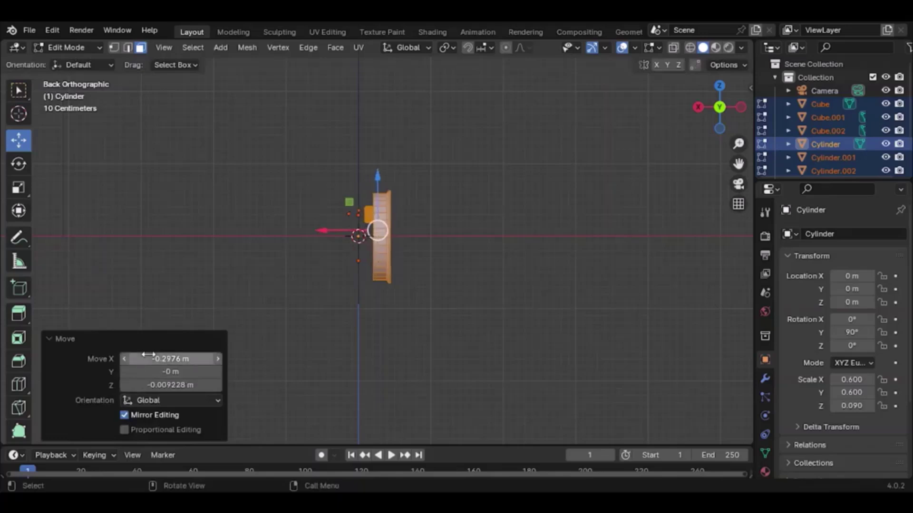
left_click(148, 358)
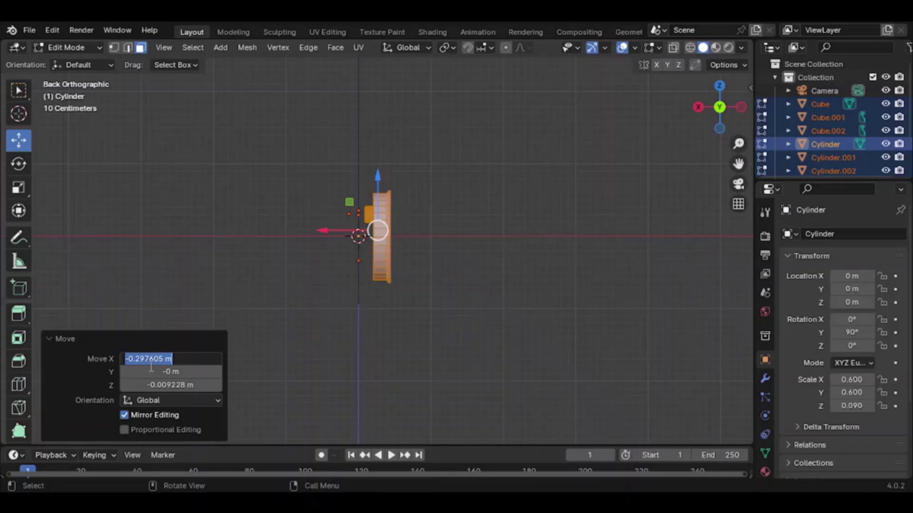
type("0.71")
key("Return")
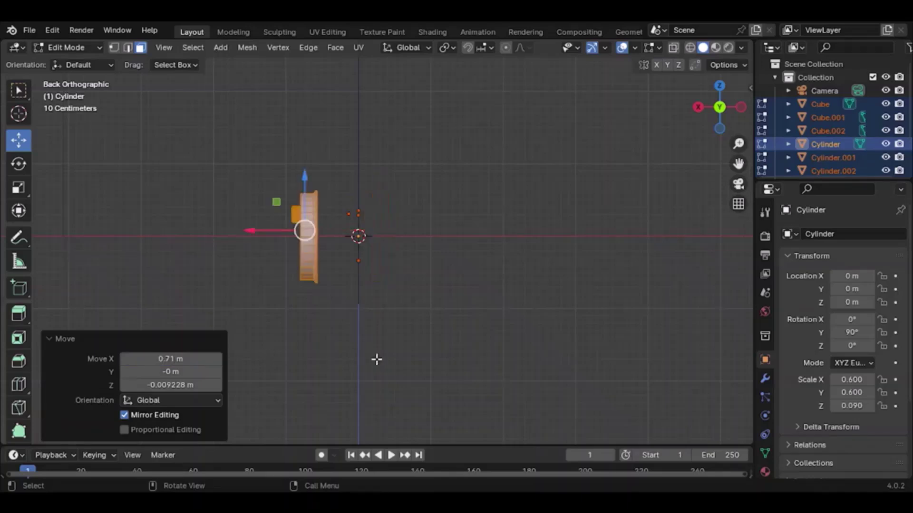
left_click(170, 385)
type("0")
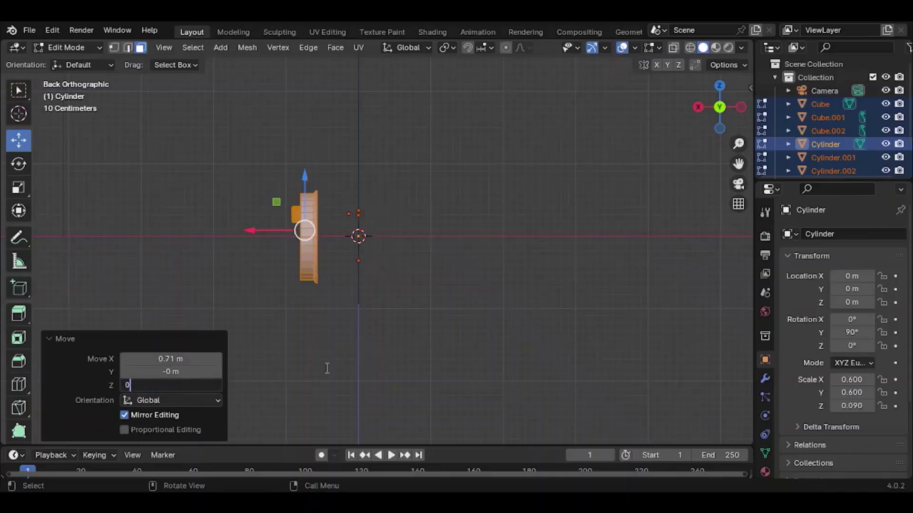
key("Return")
Step: Return to Object Mode with all the wheel parts still selected
left_click_drag(739, 122, 709, 116)
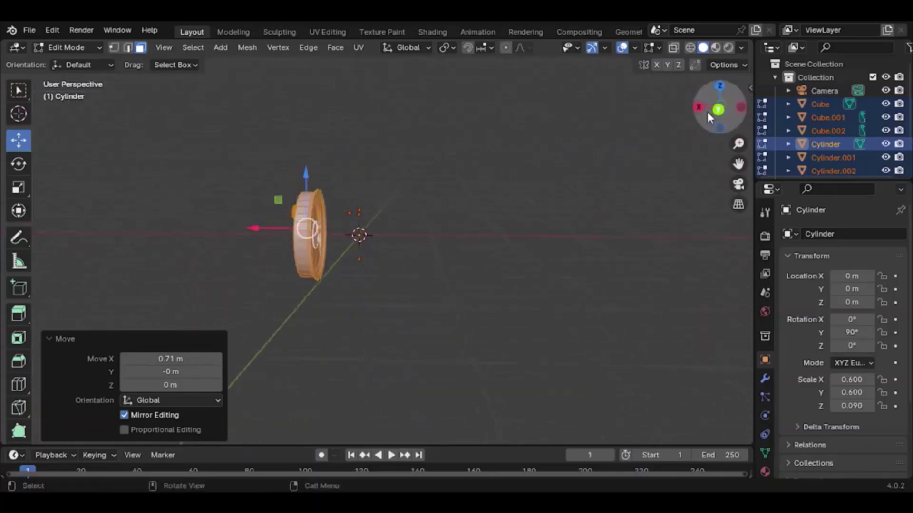
scroll(331, 152, "up", 3)
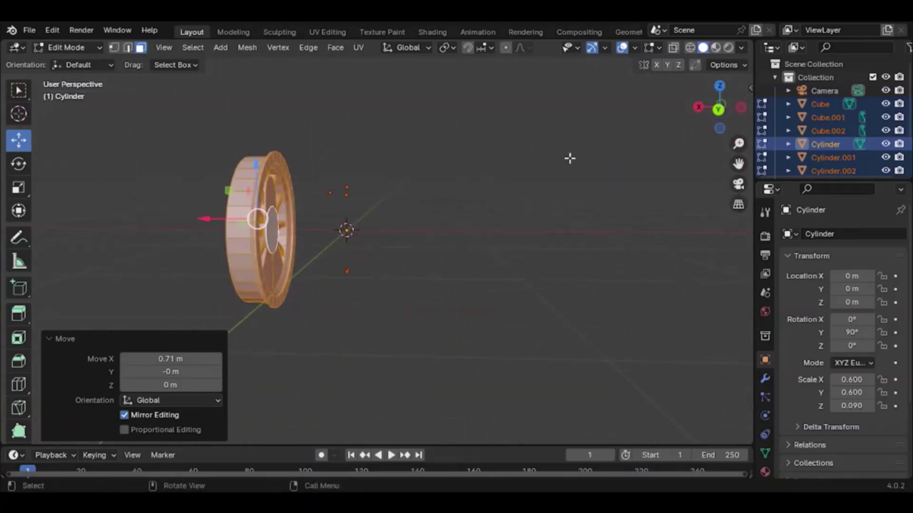
left_click(719, 111)
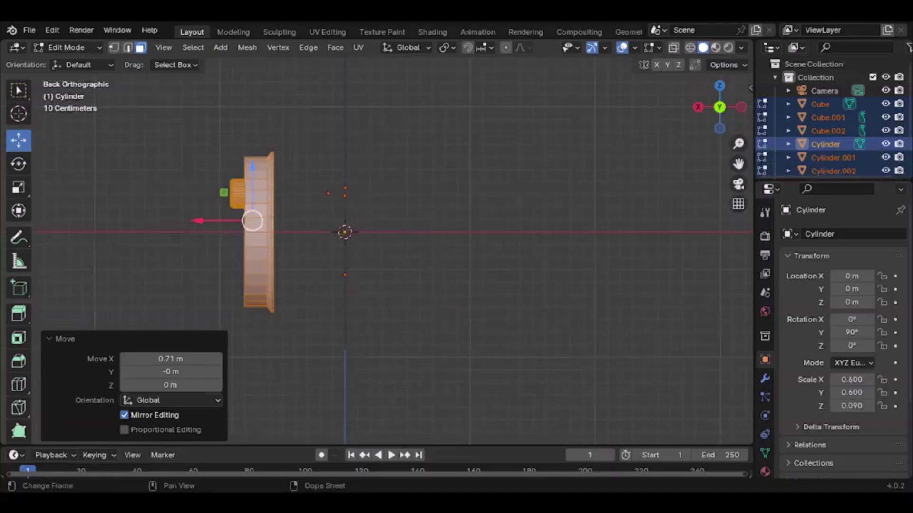
left_click_drag(728, 130, 706, 149)
left_click(73, 47)
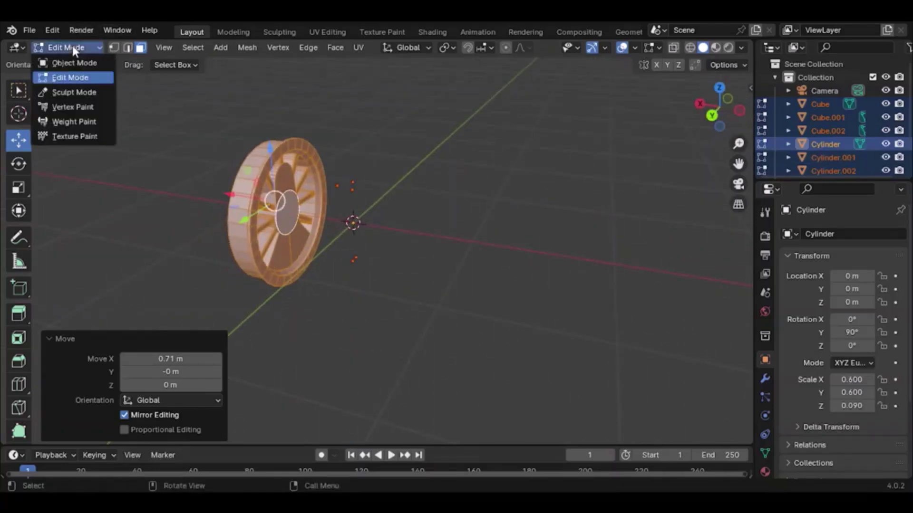
left_click(75, 62)
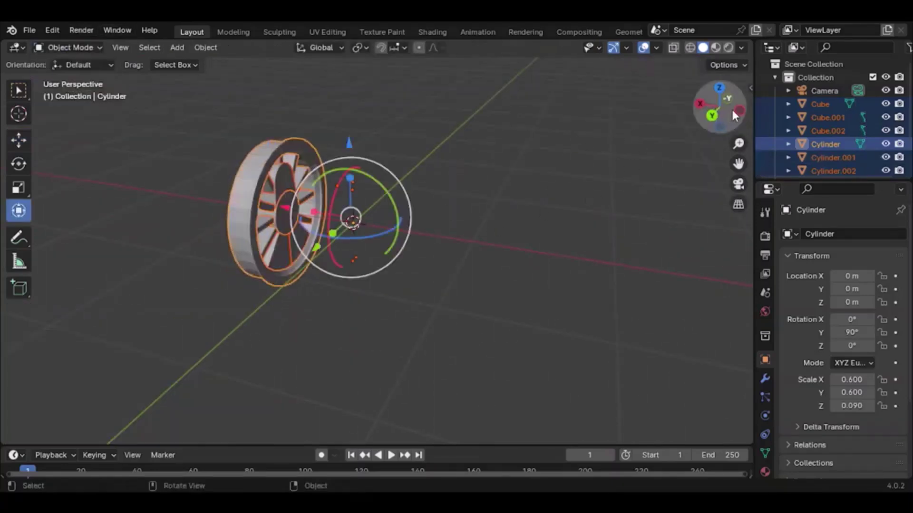
Step: Duplicate all the wheel parts in place, with no offset on any axis
left_click_drag(732, 111, 695, 120)
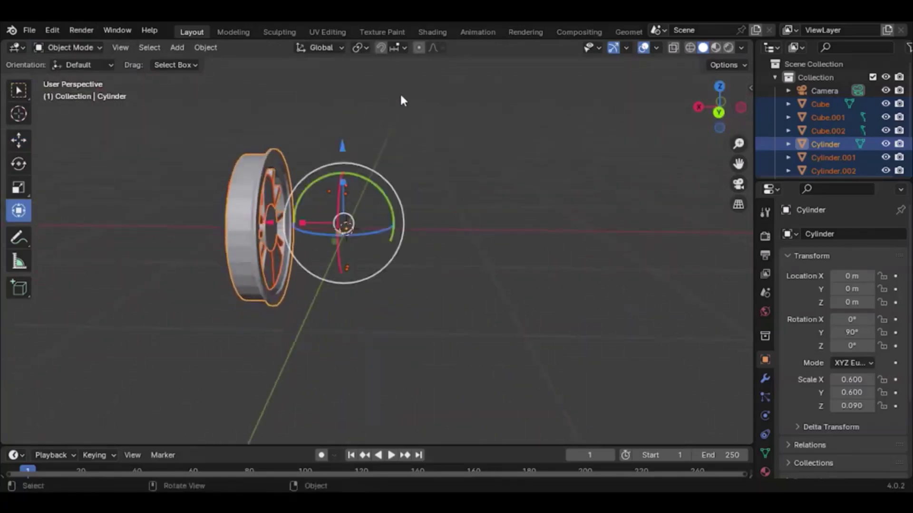
key("shift+d")
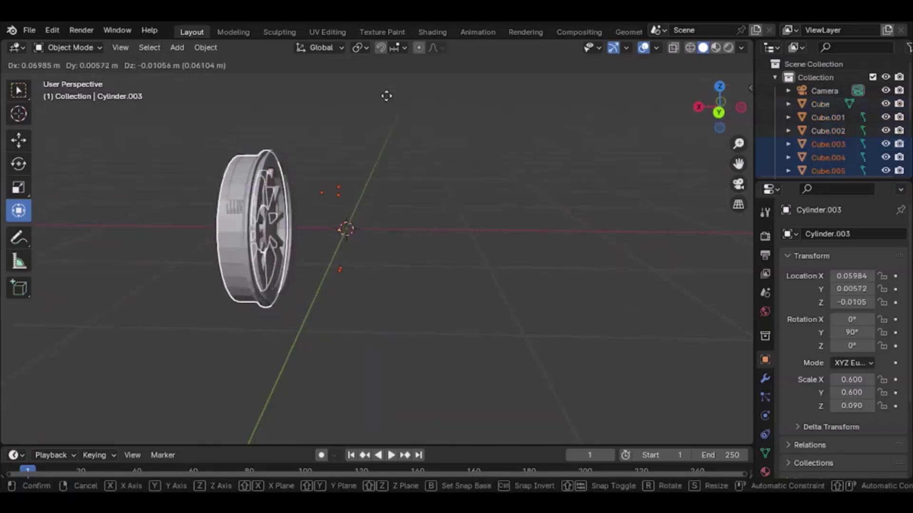
right_click(386, 96)
left_click_drag(720, 100, 755, 106)
scroll(823, 144, "down", 2)
scroll(816, 109, "down", 1)
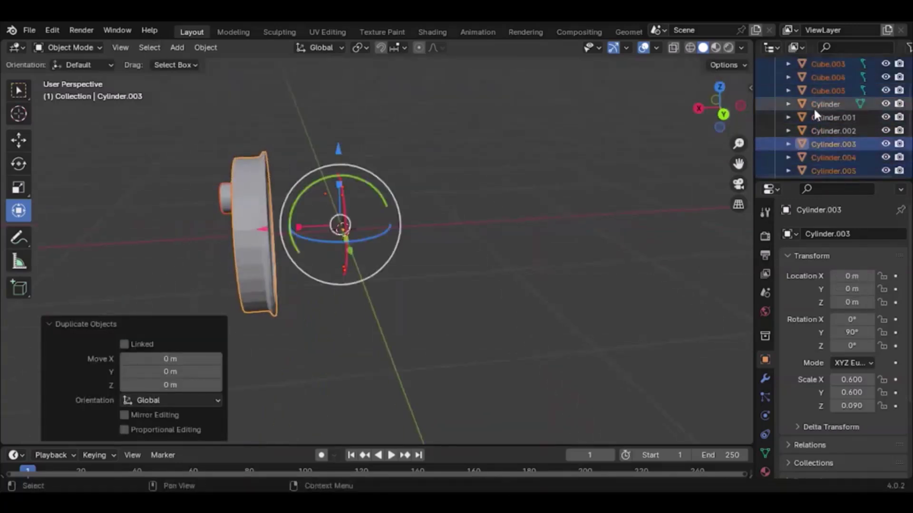
Step: Mirror the duplicated wheel parts across the global X axis to form the opposite wheel
scroll(814, 107, "down", 2)
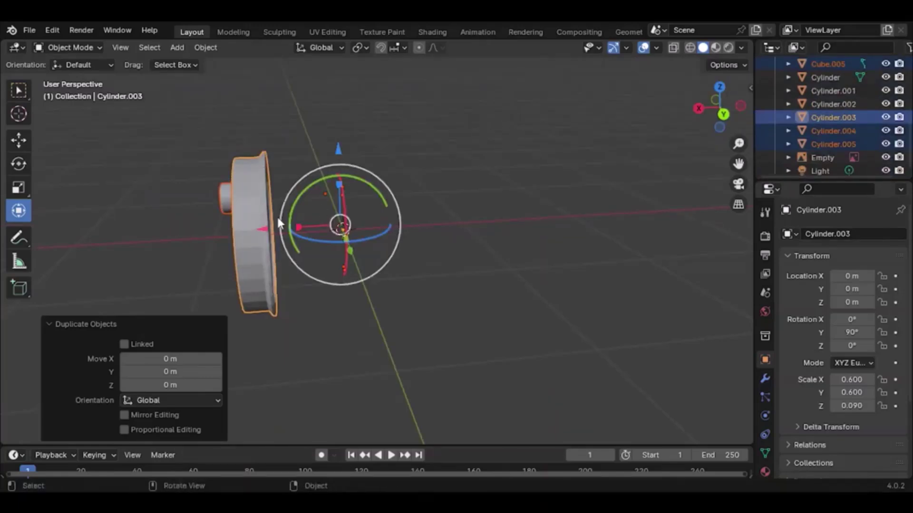
right_click(242, 224)
mouse_move(242, 227)
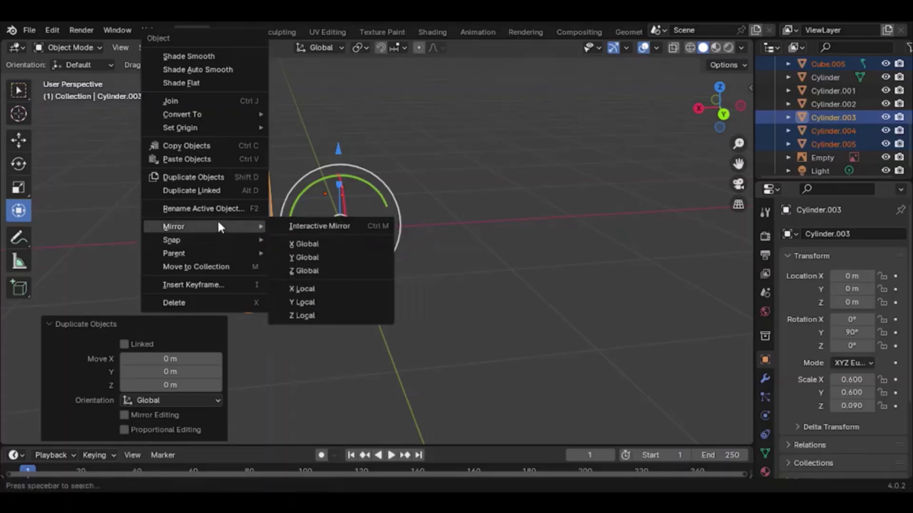
left_click(304, 244)
left_click_drag(723, 116, 891, 123)
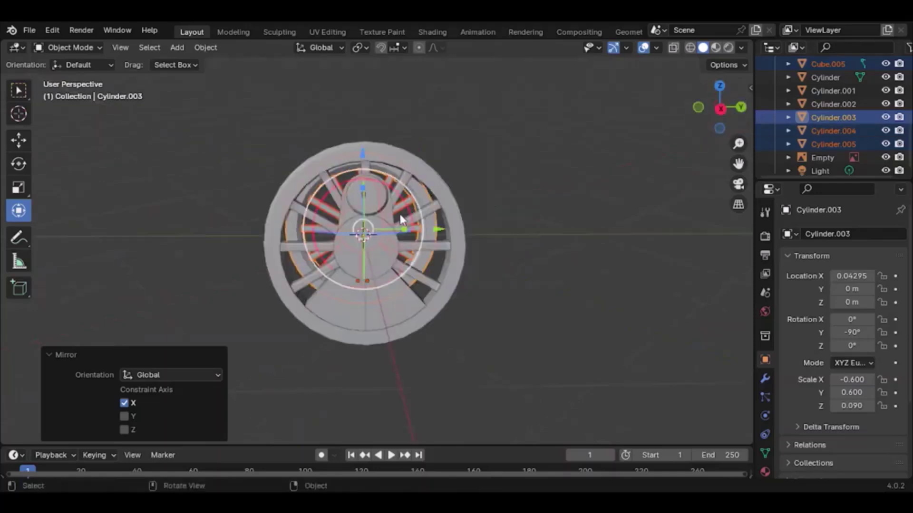
left_click_drag(730, 121, 780, 132)
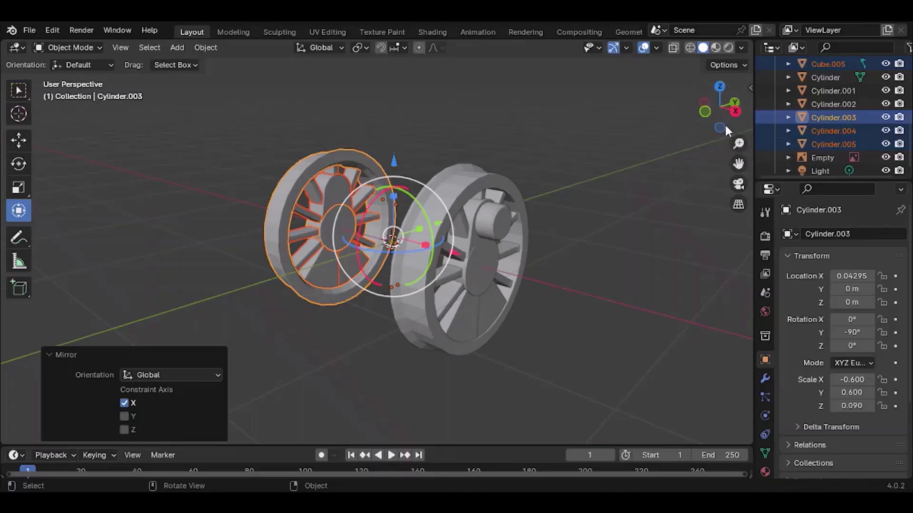
left_click_drag(725, 126, 618, 131)
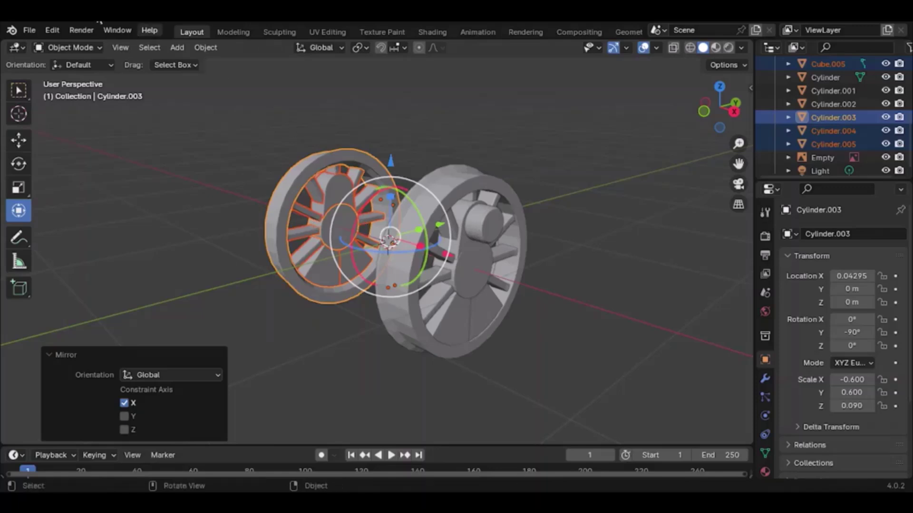
Step: In Edit Mode, rotate all of the mirrored wheel's geometry 90° in the left orthographic view
left_click(74, 47)
left_click(73, 79)
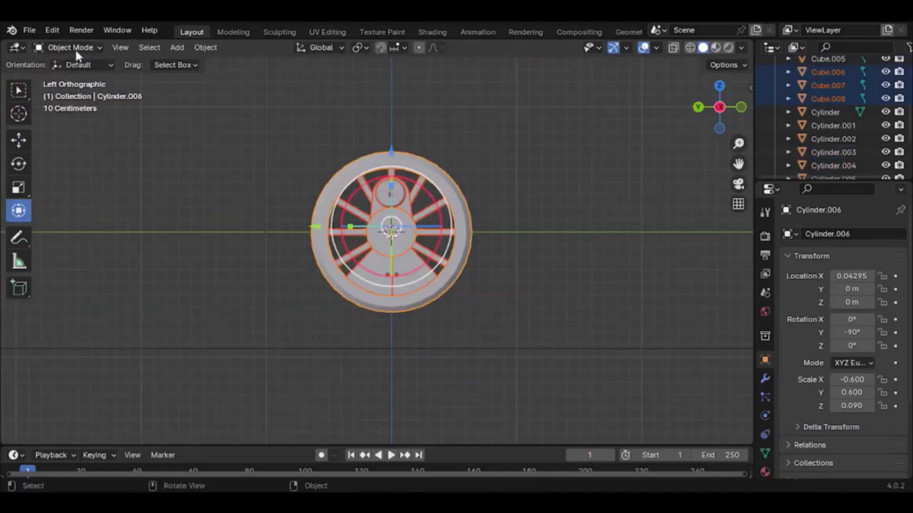
left_click(73, 47)
left_click(95, 78)
scroll(457, 236, "up", 2)
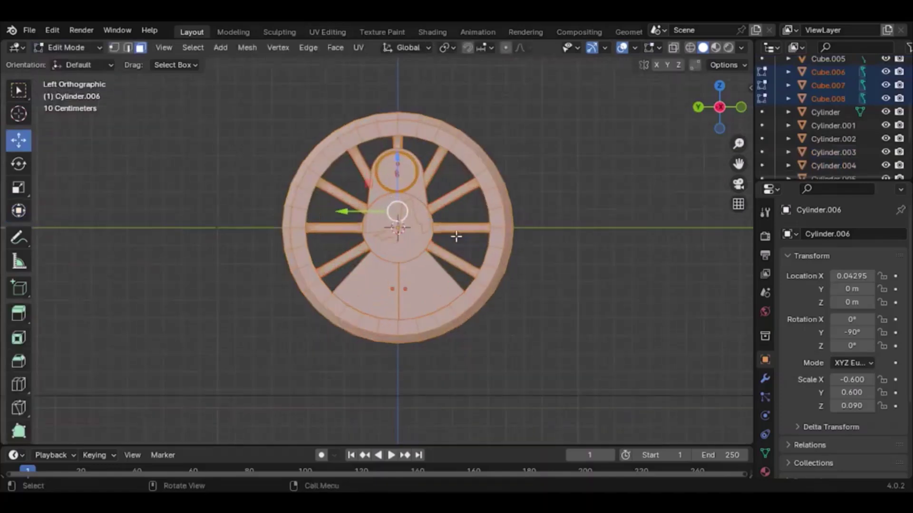
key("r")
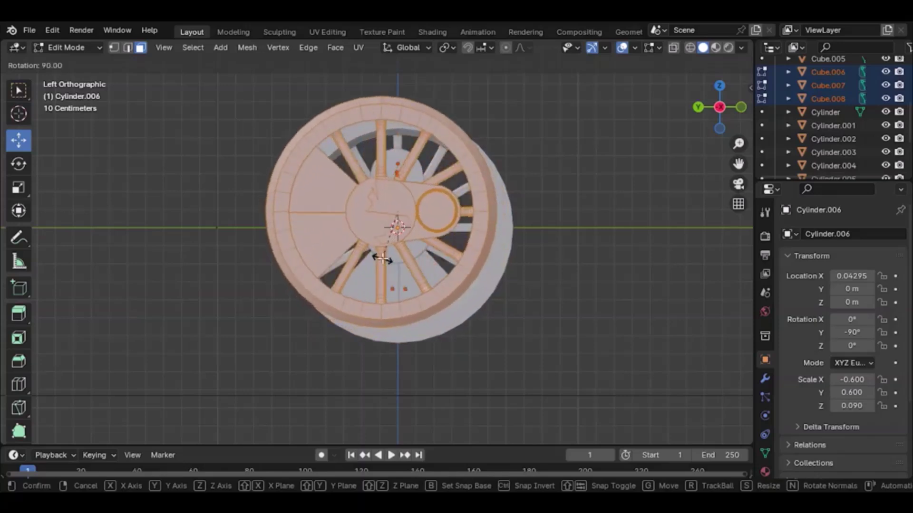
left_click(382, 258)
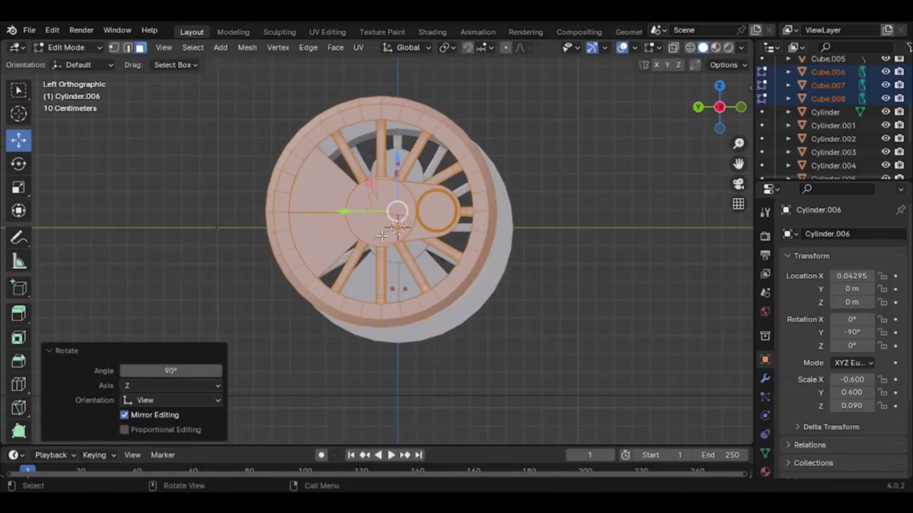
Step: Move the rotated wheel geometry about -0.089 m along both Y and Z to line it up concentrically with the other wheel
left_click(736, 111)
left_click(739, 109)
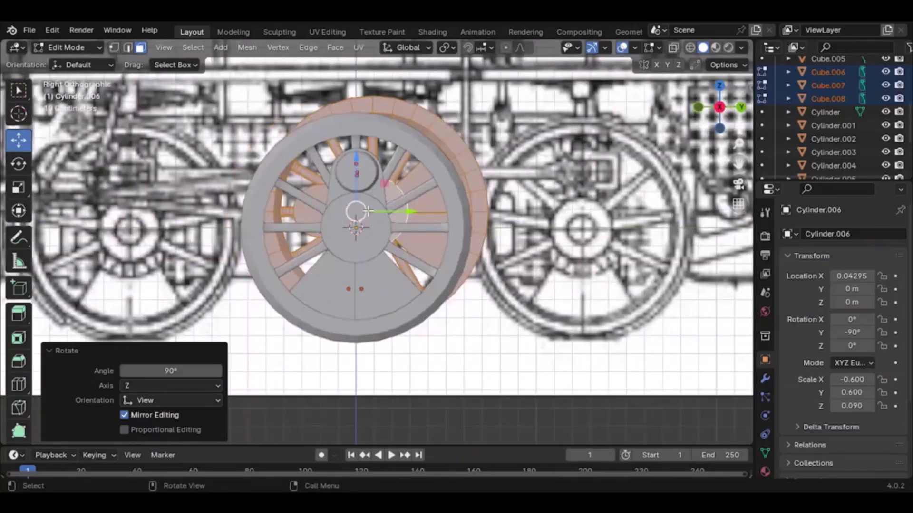
left_click_drag(357, 211, 339, 228)
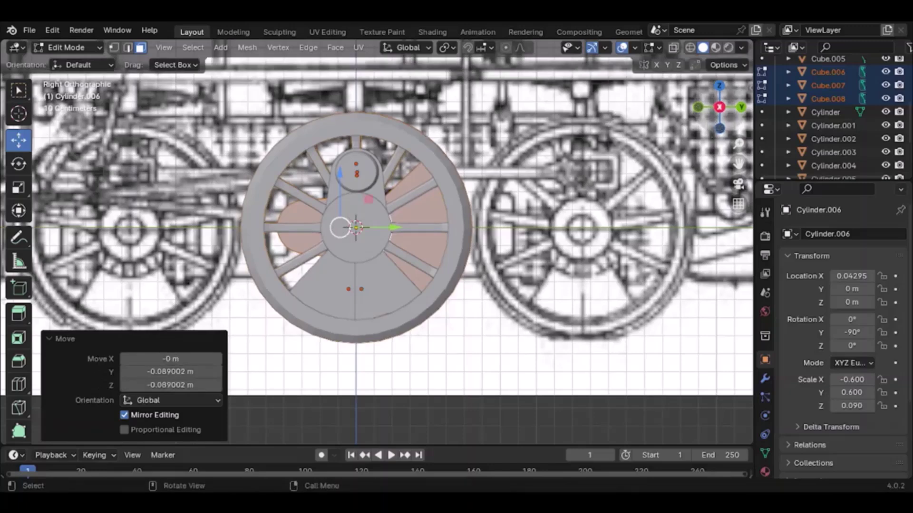
Step: Inset the circular inner face of the rotated wheel's hub by about 0.038 m
left_click_drag(707, 124, 903, 149)
middle_click_drag(266, 276, 385, 67)
middle_click_drag(385, 143, 555, 151)
left_click(478, 181)
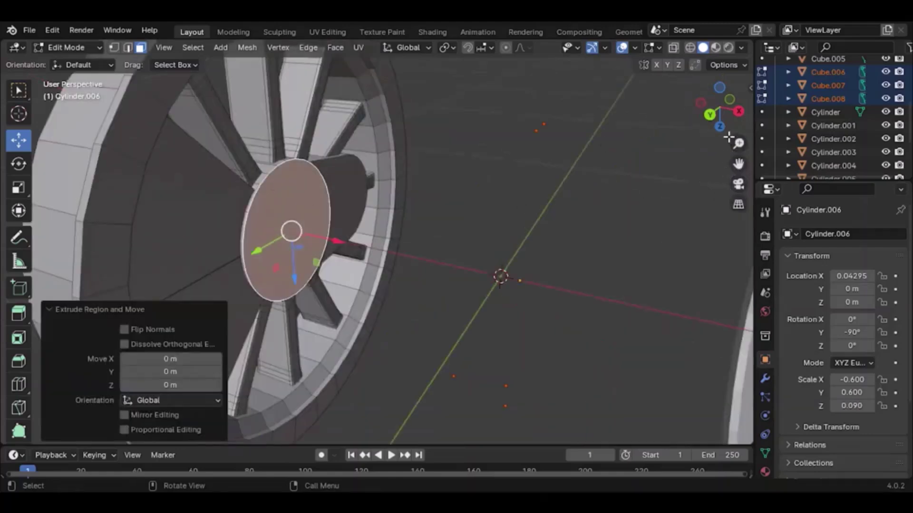
scroll(641, 94, "up", 5)
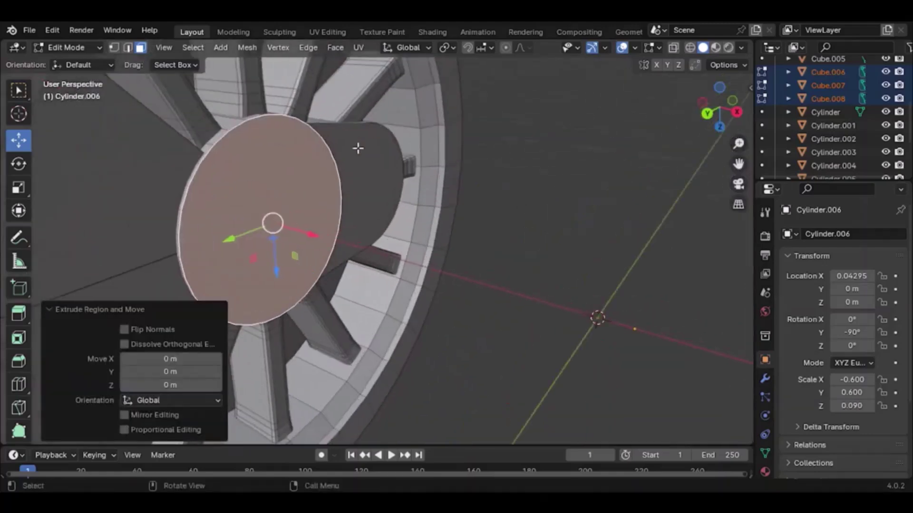
key("i")
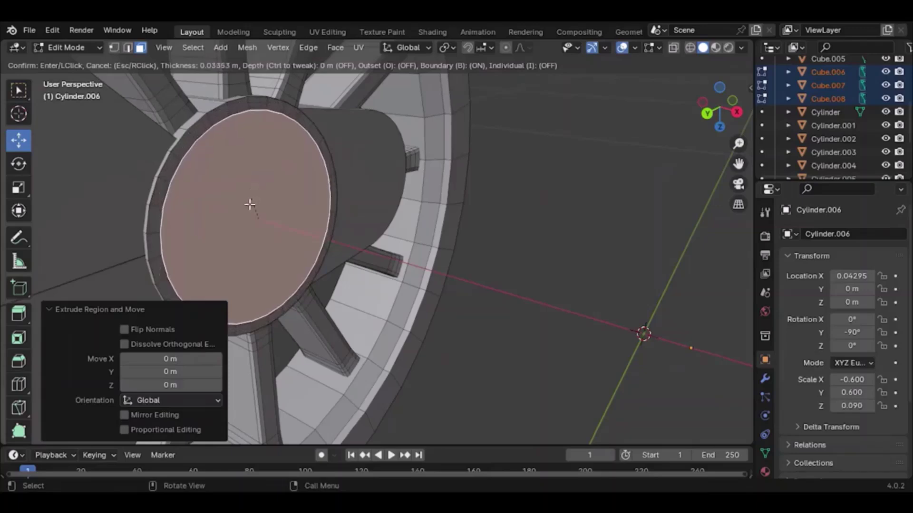
left_click(244, 214)
Step: Extrude the inset hub face about 1.22 m along its normal to the opposite wheel's hub as an axle
left_click_drag(719, 109, 746, 117)
scroll(485, 172, "down", 3)
scroll(317, 279, "down", 4)
key("e")
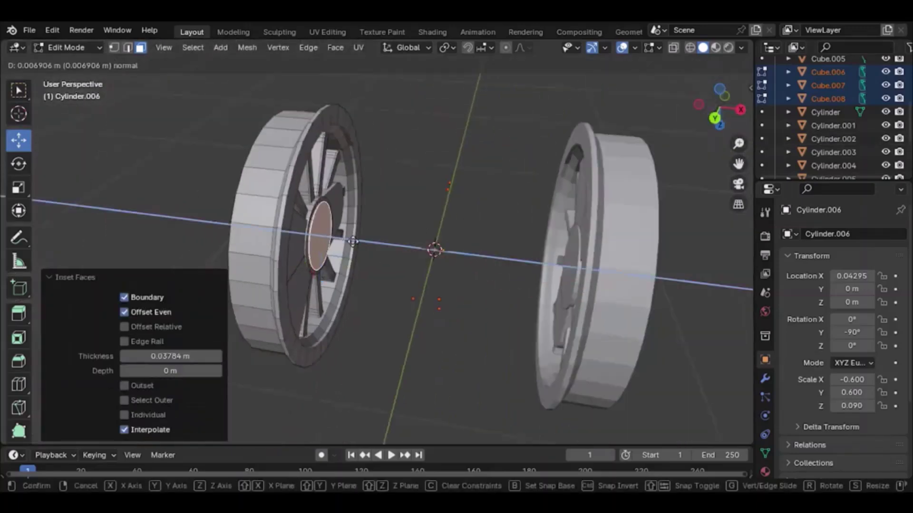
left_click(577, 274)
left_click_drag(718, 109, 749, 107)
left_click_drag(684, 109, 721, 115)
left_click(722, 115)
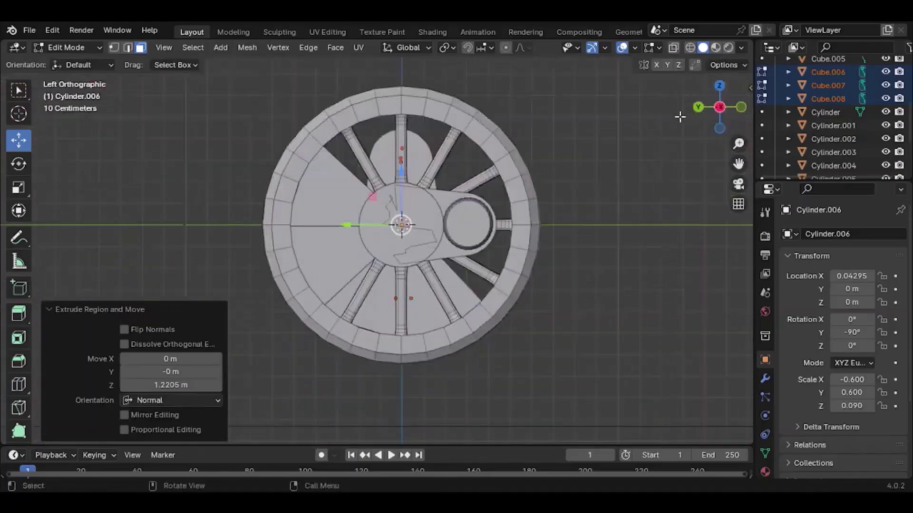
left_click(702, 107)
left_click(702, 107)
Step: Return to Object Mode and join all the parts of both wheels and the axle into one object
left_click(83, 49)
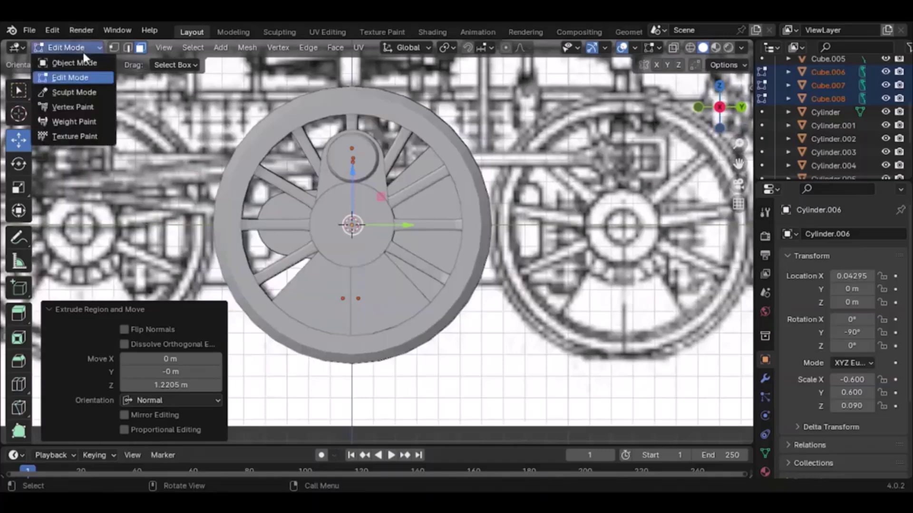
left_click(92, 64)
left_click_drag(728, 114, 675, 149)
scroll(603, 151, "down", 5)
left_click_drag(721, 115, 694, 121)
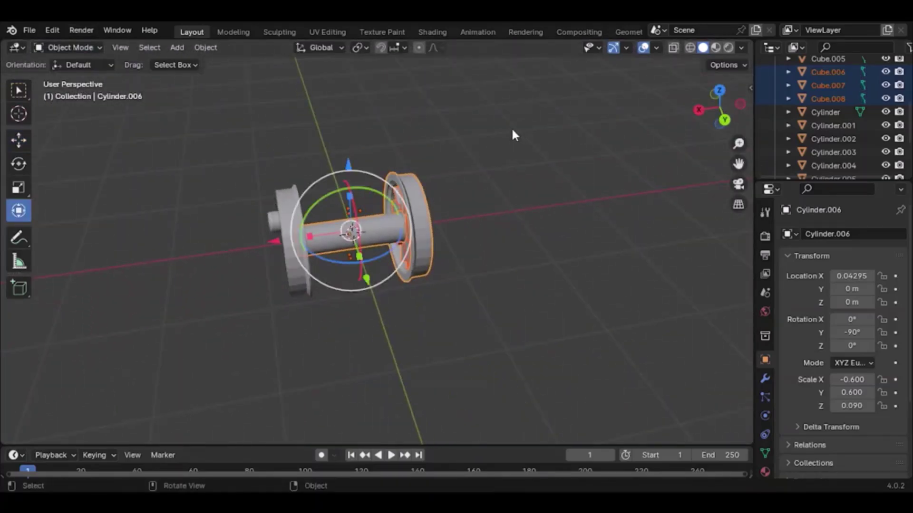
key("a")
right_click(377, 161)
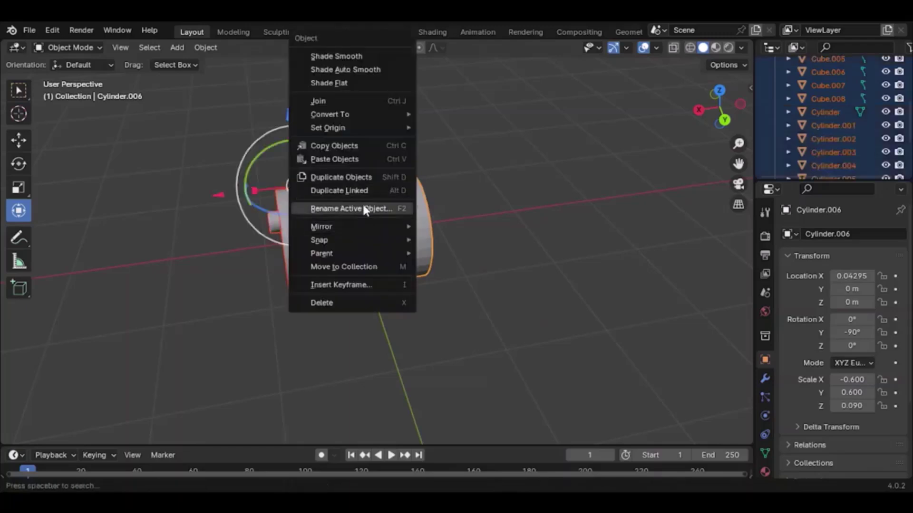
left_click(342, 100)
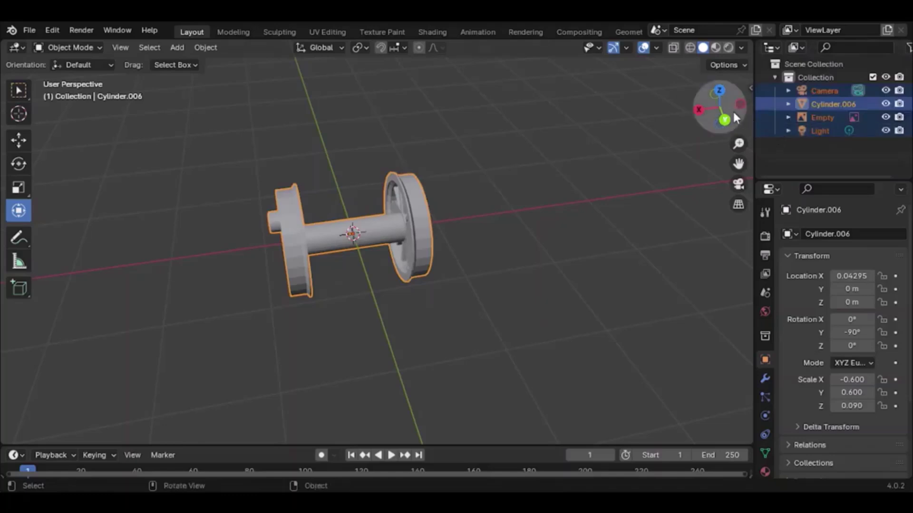
Step: Select only the joined wheelset in the right orthographic view, leaving the reference image unselected
left_click_drag(756, 112, 911, 97)
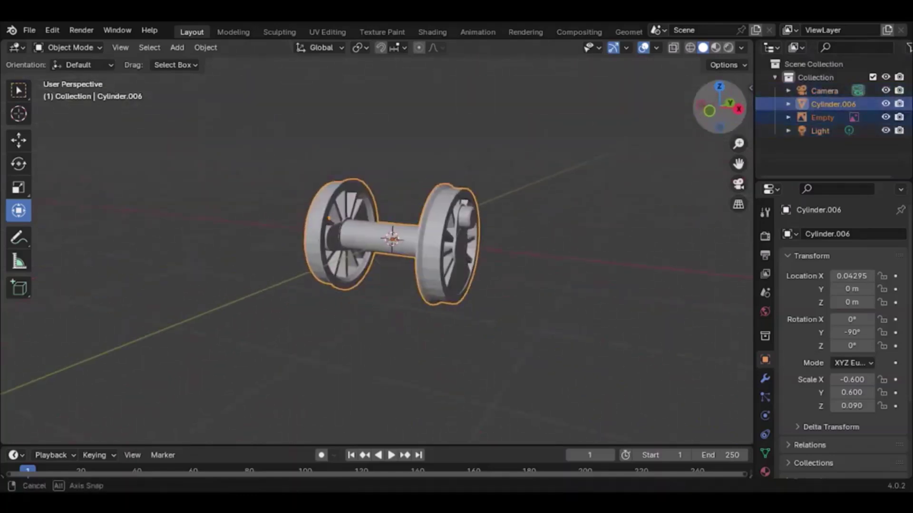
left_click_drag(827, 107, 714, 112)
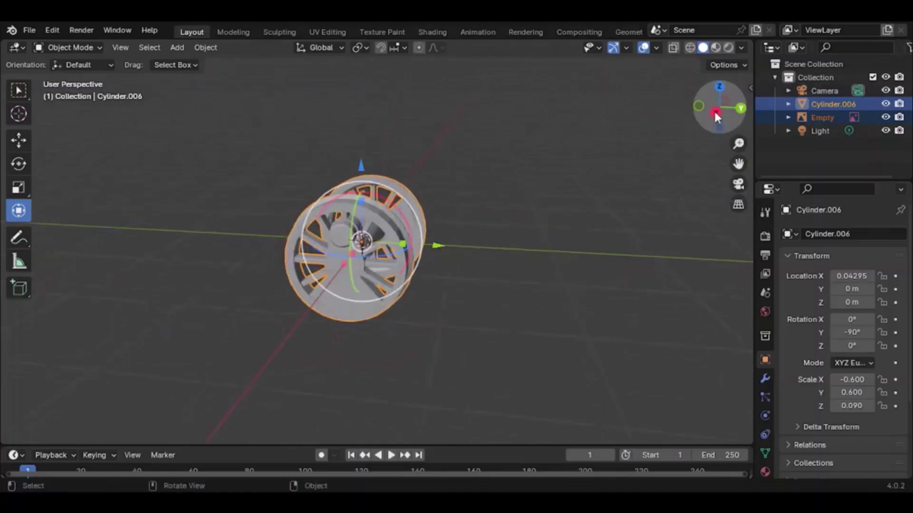
left_click(715, 113)
scroll(366, 176, "up", 1)
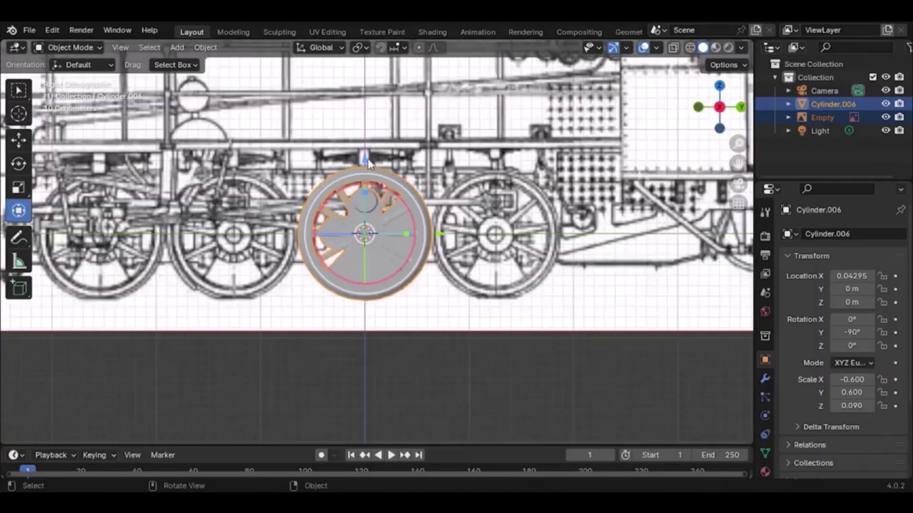
left_click(403, 263)
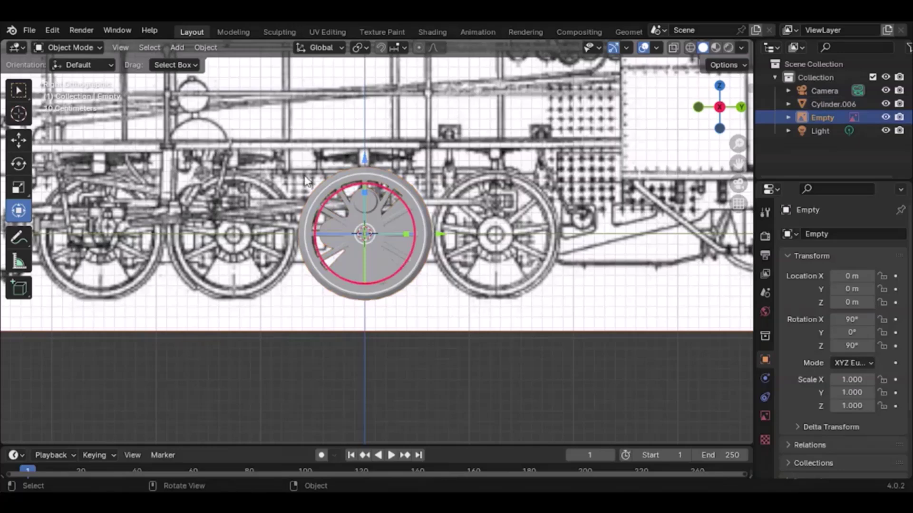
left_click(317, 199)
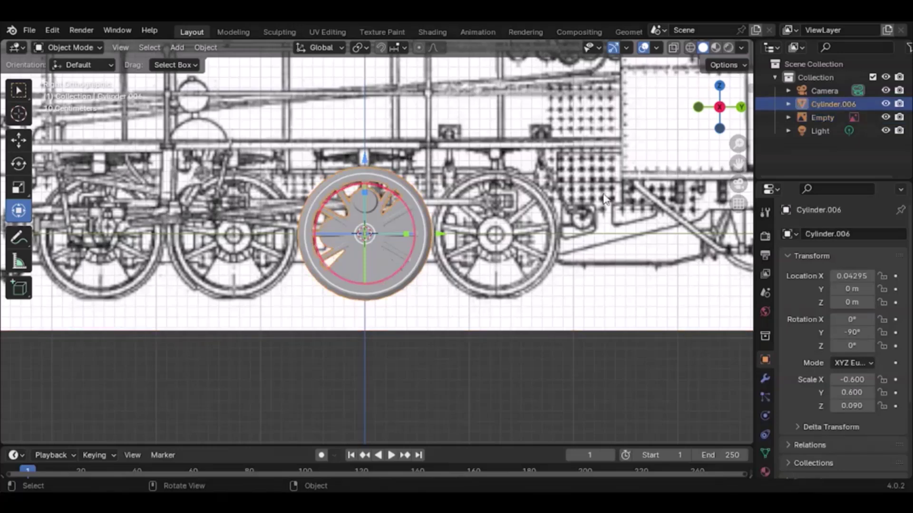
Step: Paste a wheelset copy about 1.3 m along global Y, and place another copy with a Y move of -2.5825 m, matching the reference wheels
key("ctrl+c")
key("ctrl+v")
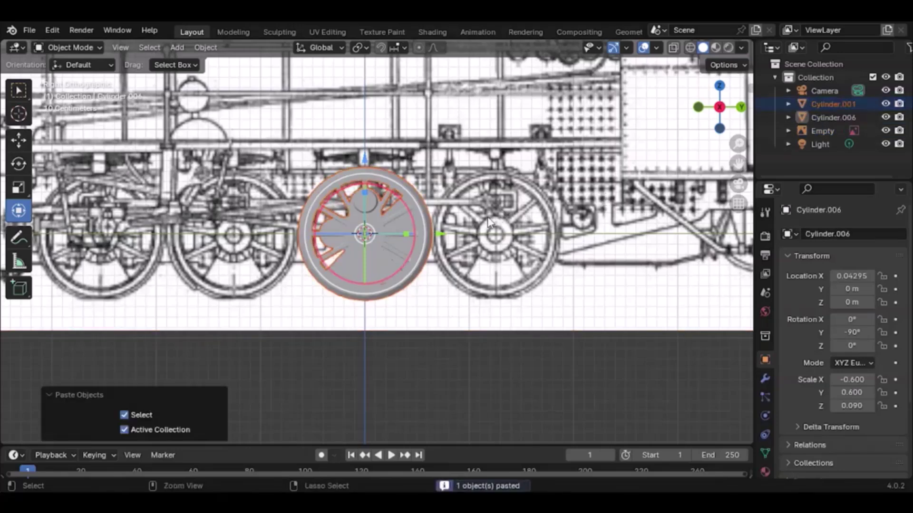
key("g")
key("y")
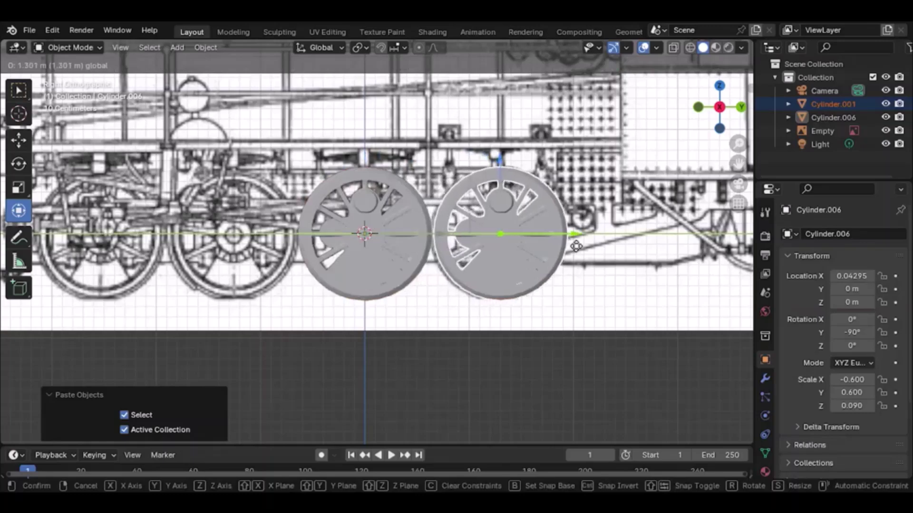
left_click_drag(576, 246, 575, 248)
middle_click_drag(343, 238, 742, 290)
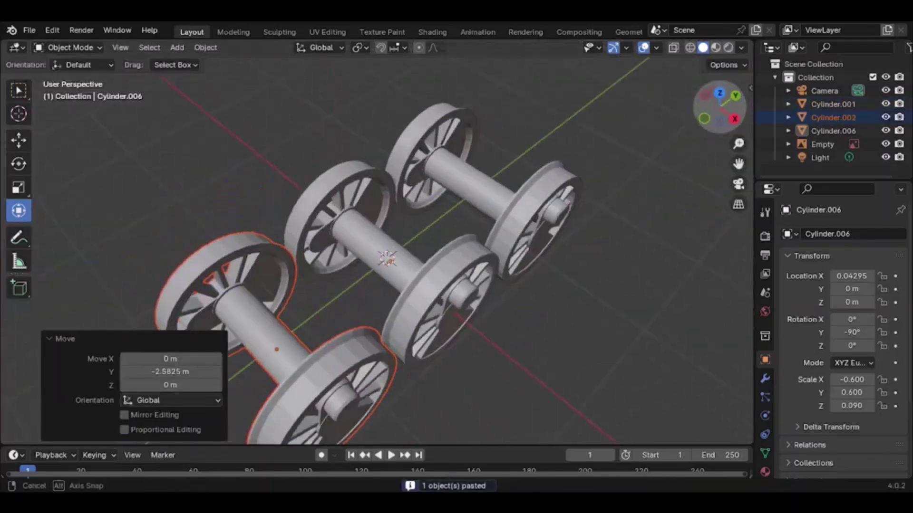
middle_click_drag(380, 304, 504, 248)
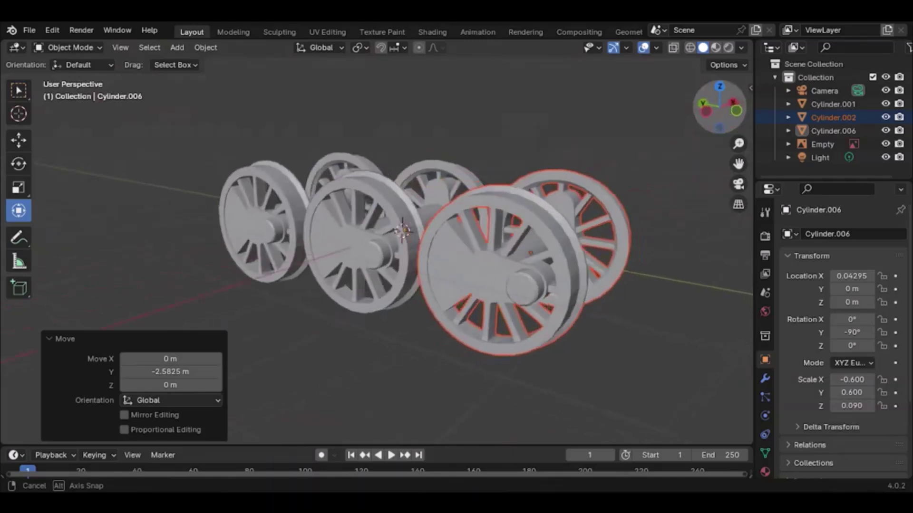